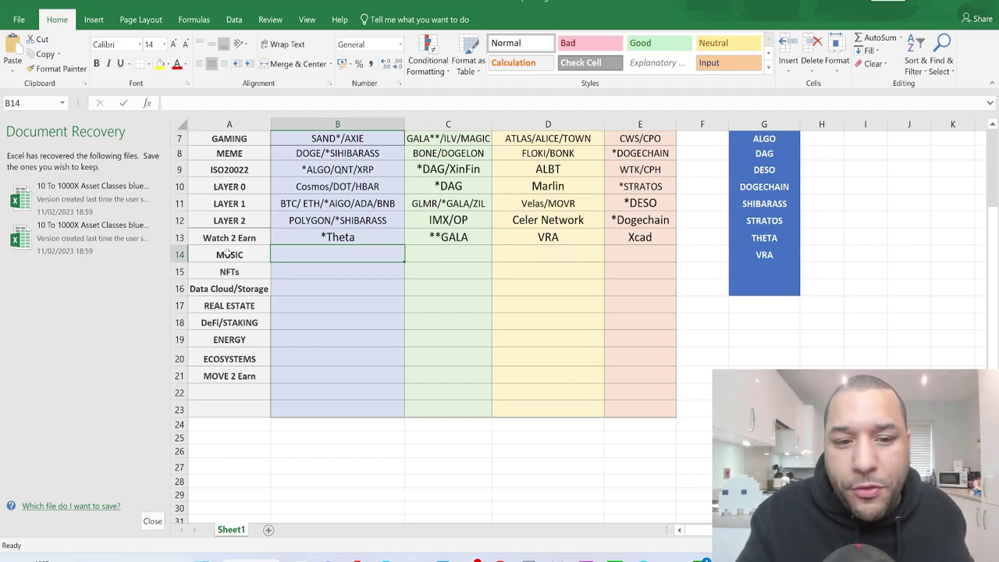
Review the 10X to 1000X risk tiers in the crypto asset class table and select the MUSIC category.
{"action": "scroll", "coordinate": [515, 379], "scroll_direction": "up", "scroll_amount": 2}
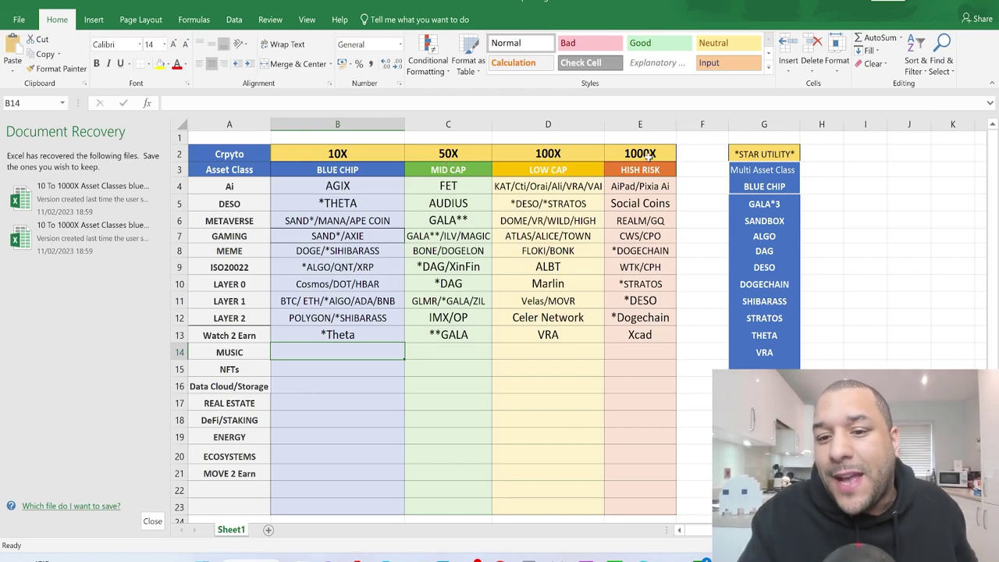
{"action": "left_click", "coordinate": [698, 159]}
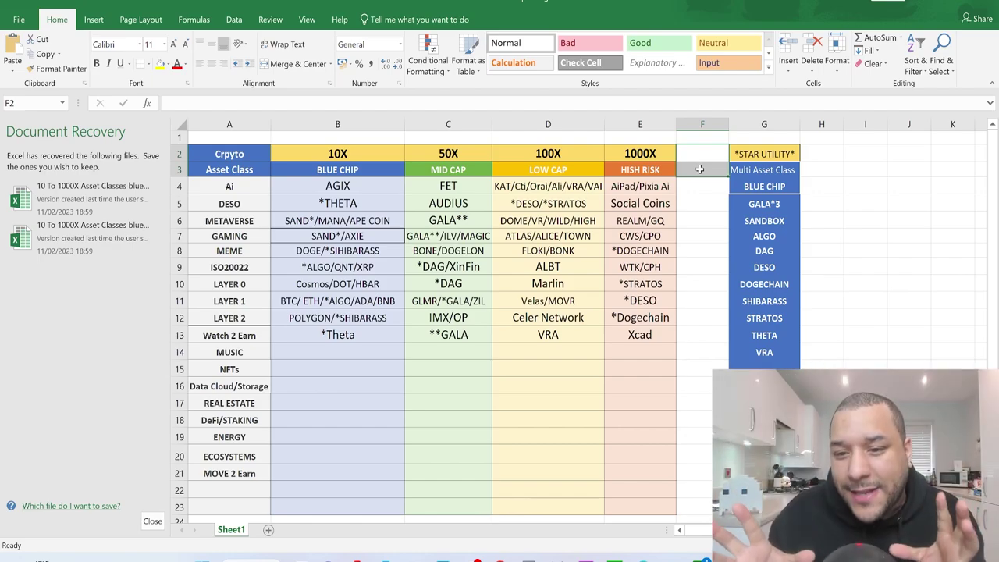
{"action": "left_click", "coordinate": [576, 175]}
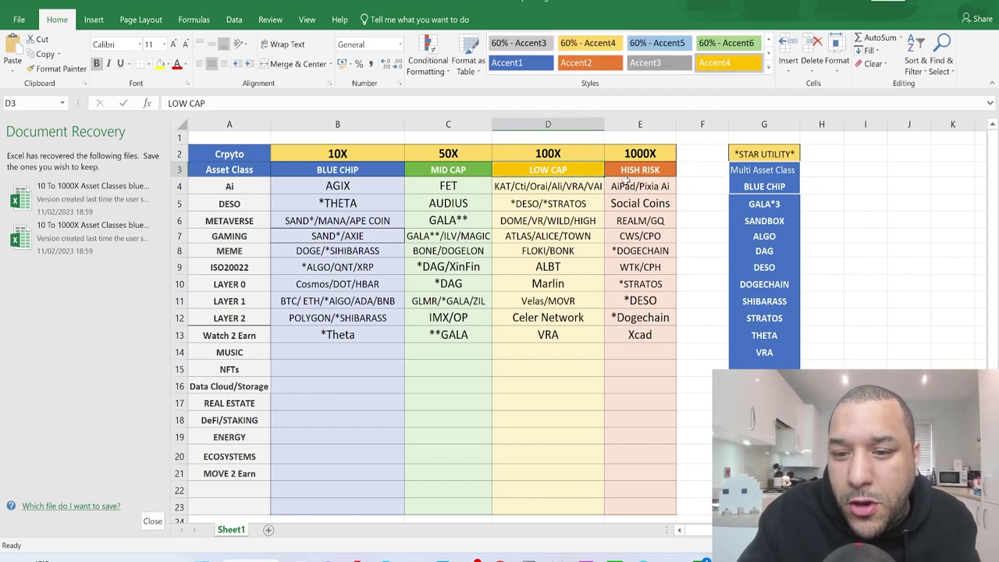
{"action": "left_click", "coordinate": [642, 188]}
{"action": "left_click", "coordinate": [697, 160]}
{"action": "left_click", "coordinate": [696, 167]}
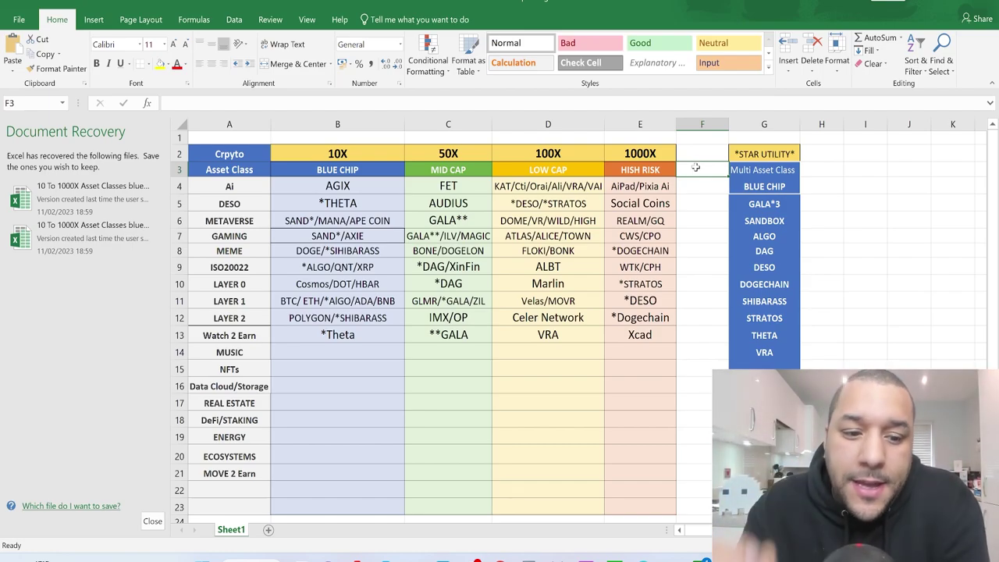
{"action": "left_click", "coordinate": [234, 356]}
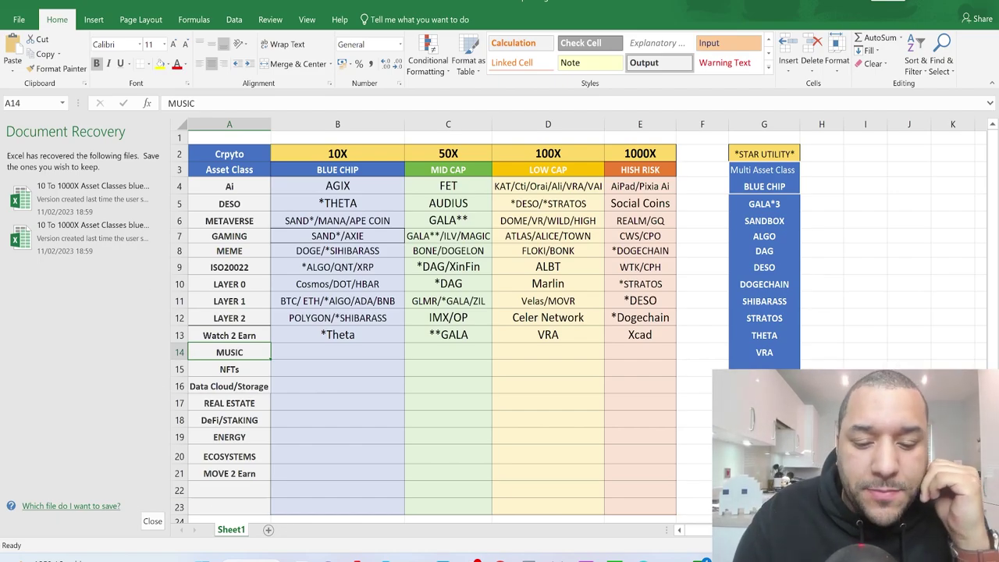
Switch to the browser, open the Audius page on CoinGecko and examine its market figures and price changes.
{"action": "mouse_move", "coordinate": [358, 558]}
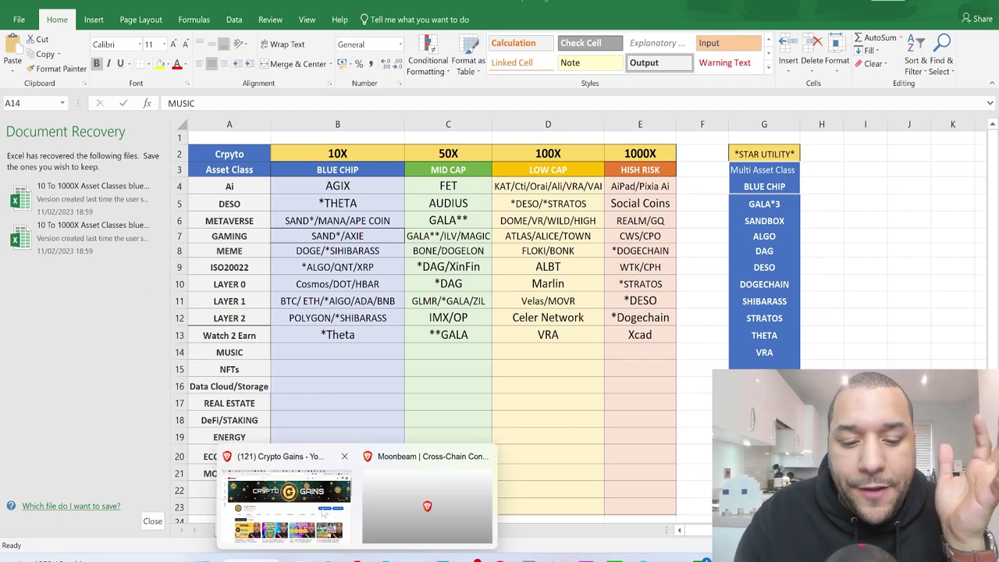
{"action": "left_click", "coordinate": [327, 484]}
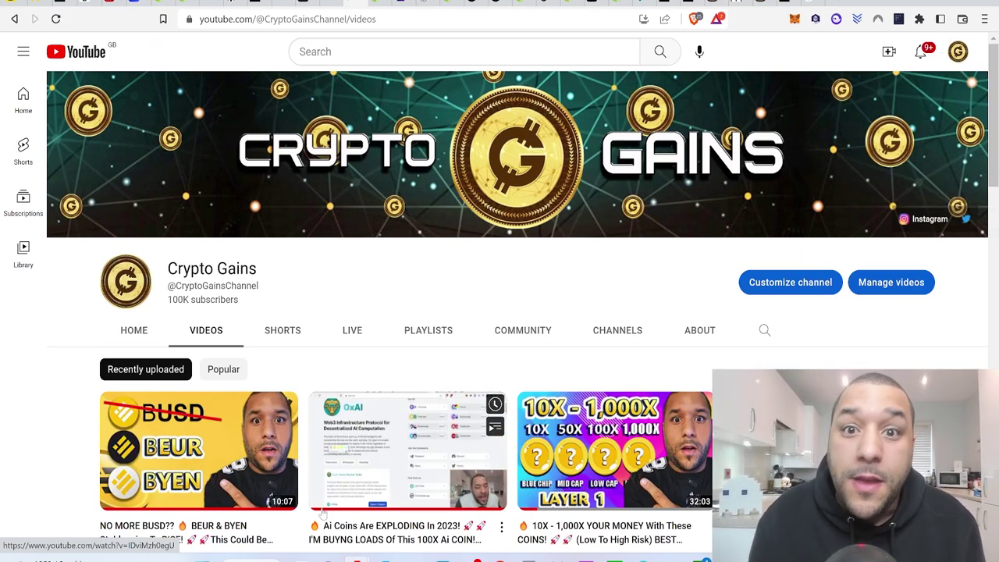
{"action": "left_click", "coordinate": [381, 4]}
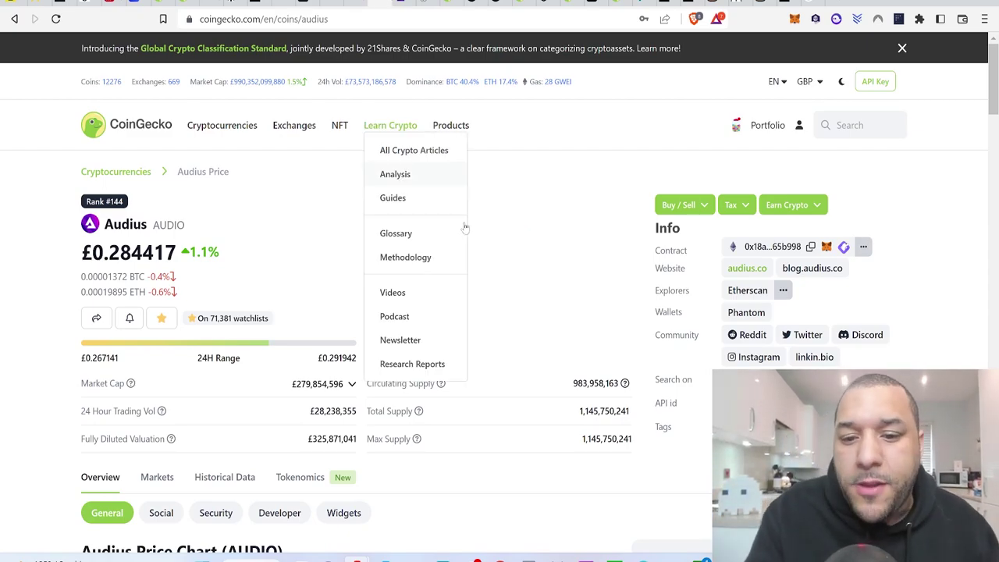
{"action": "scroll", "coordinate": [617, 213], "scroll_direction": "down", "scroll_amount": 3}
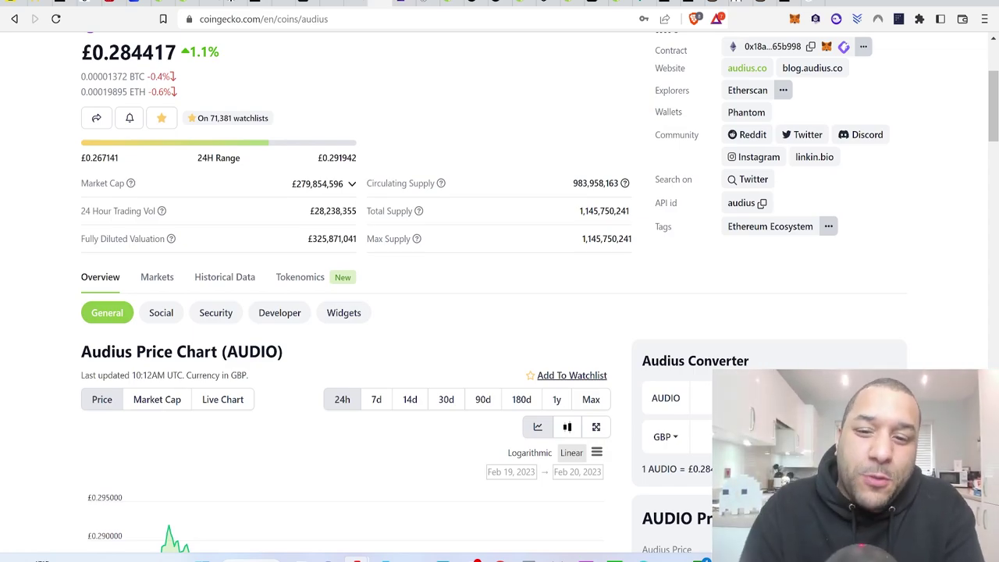
{"action": "scroll", "coordinate": [666, 226], "scroll_direction": "up", "scroll_amount": 1}
{"action": "scroll", "coordinate": [666, 227], "scroll_direction": "up", "scroll_amount": 3}
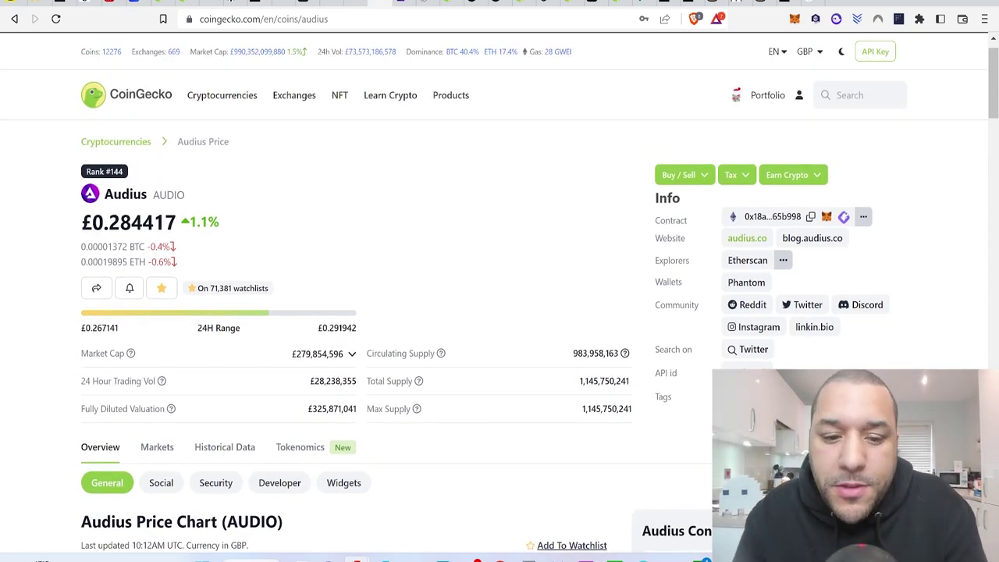
{"action": "scroll", "coordinate": [448, 330], "scroll_direction": "down", "scroll_amount": 10}
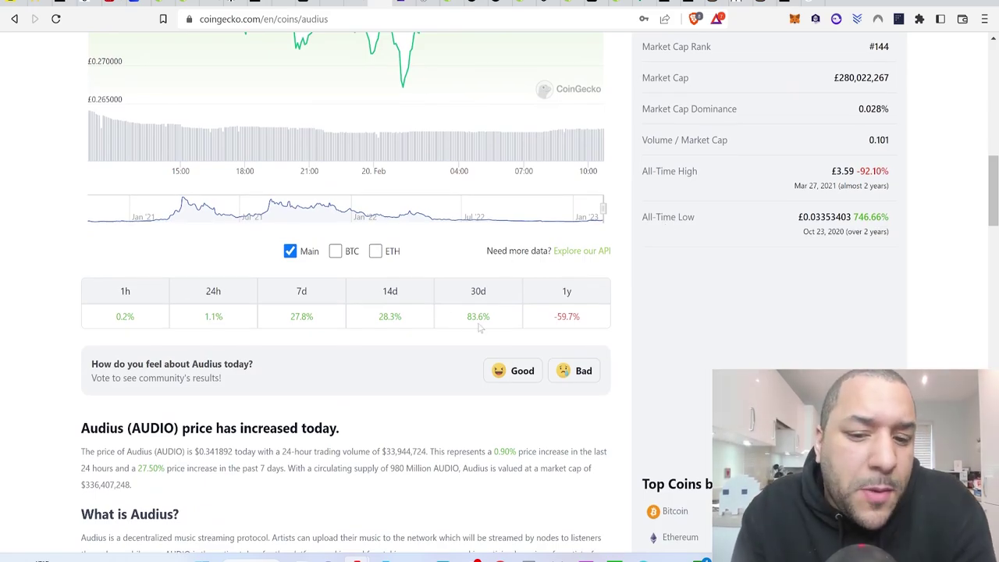
{"action": "scroll", "coordinate": [650, 293], "scroll_direction": "up", "scroll_amount": 7}
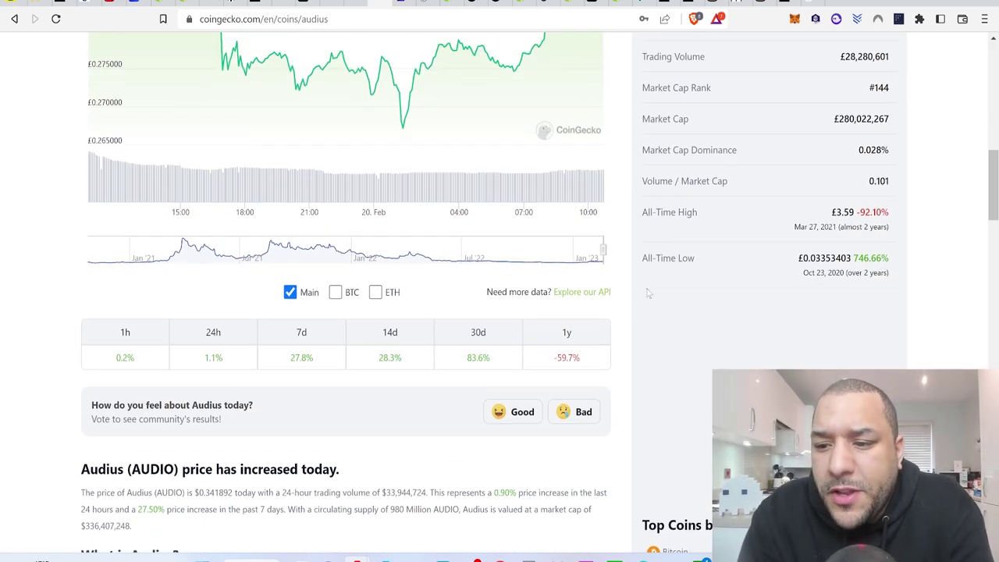
{"action": "scroll", "coordinate": [647, 292], "scroll_direction": "up", "scroll_amount": 3}
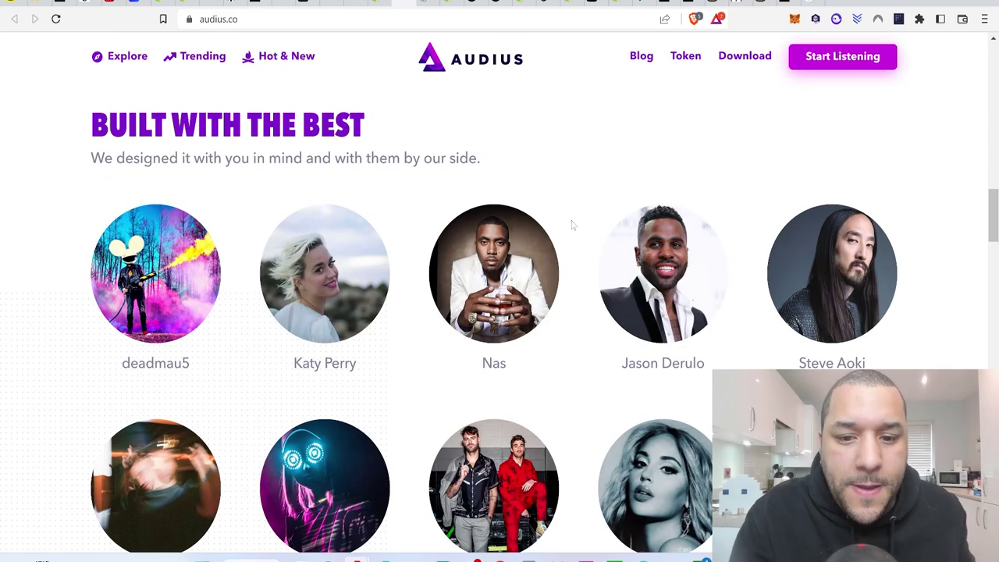
Examine the Audius website's homepage, from the $AUDIO token rewards section down to the featured artists under Built With The Best.
{"action": "scroll", "coordinate": [573, 225], "scroll_direction": "down", "scroll_amount": 5}
{"action": "scroll", "coordinate": [573, 224], "scroll_direction": "up", "scroll_amount": 5}
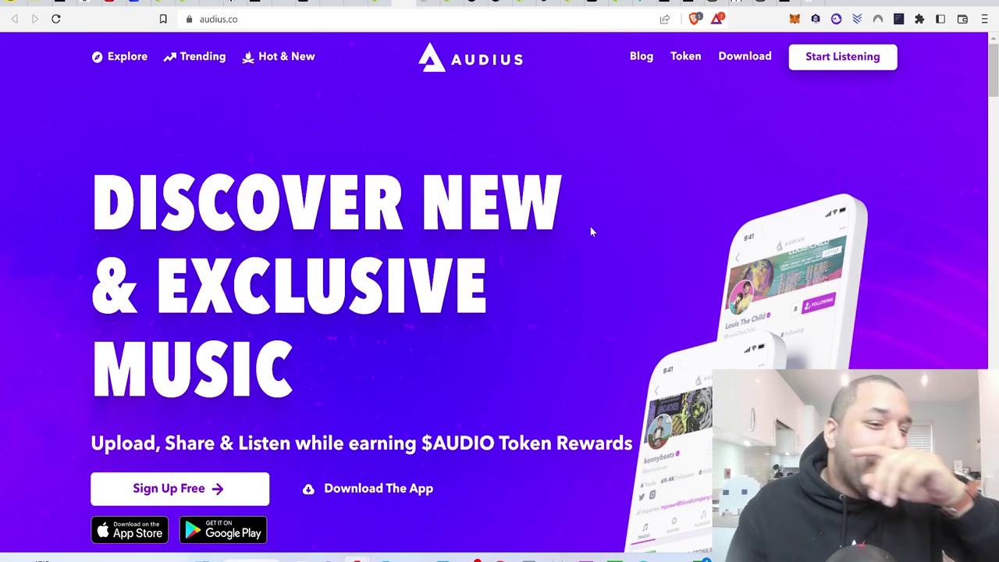
{"action": "scroll", "coordinate": [591, 231], "scroll_direction": "down", "scroll_amount": 3}
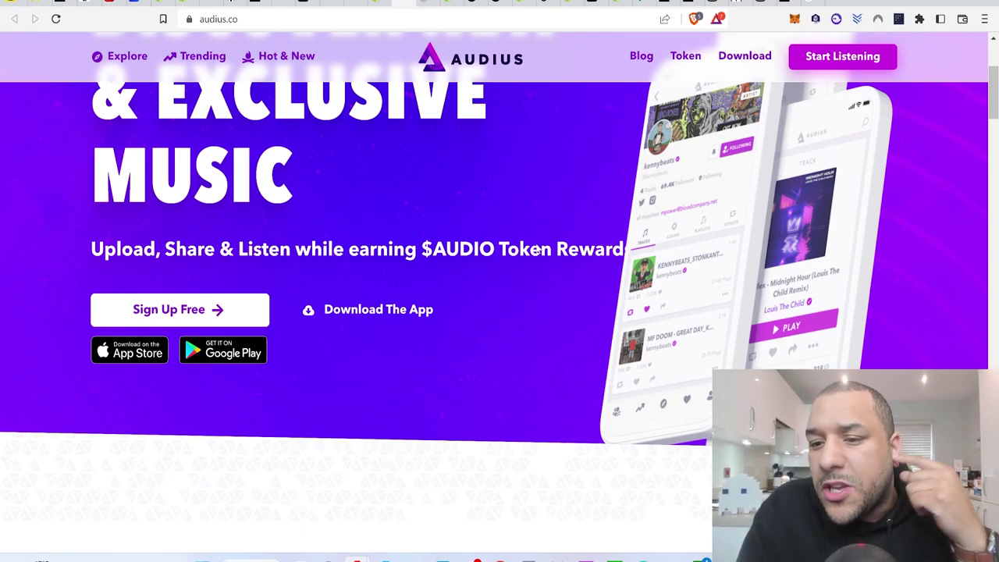
{"action": "scroll", "coordinate": [537, 249], "scroll_direction": "down", "scroll_amount": 1}
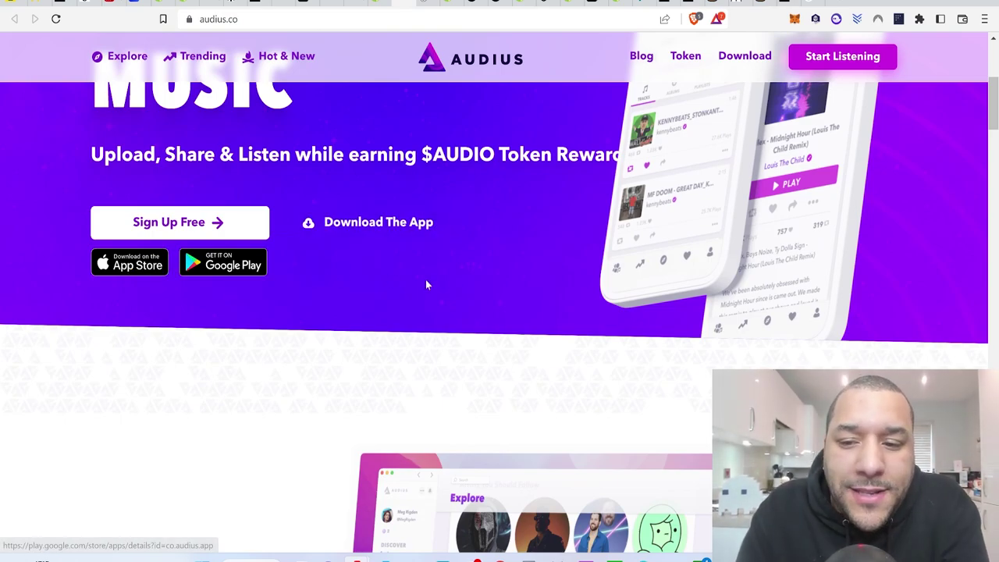
{"action": "scroll", "coordinate": [578, 310], "scroll_direction": "down", "scroll_amount": 8}
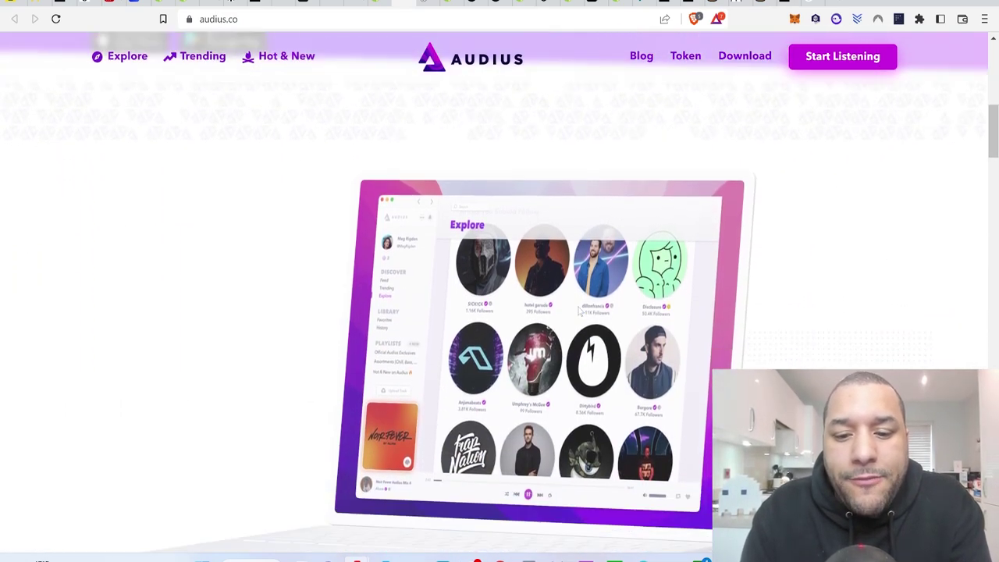
{"action": "scroll", "coordinate": [579, 311], "scroll_direction": "down", "scroll_amount": 4}
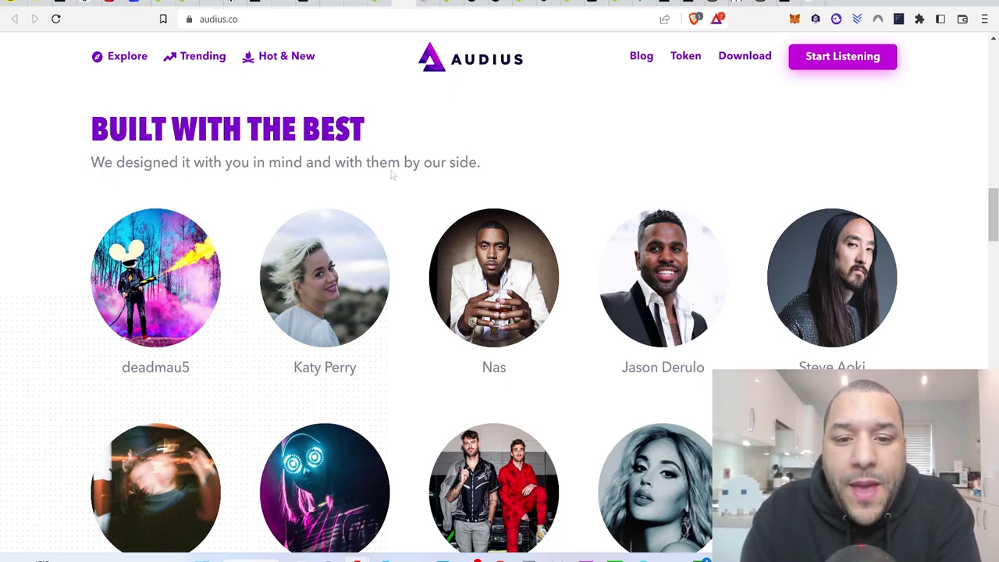
{"action": "scroll", "coordinate": [485, 187], "scroll_direction": "down", "scroll_amount": 1}
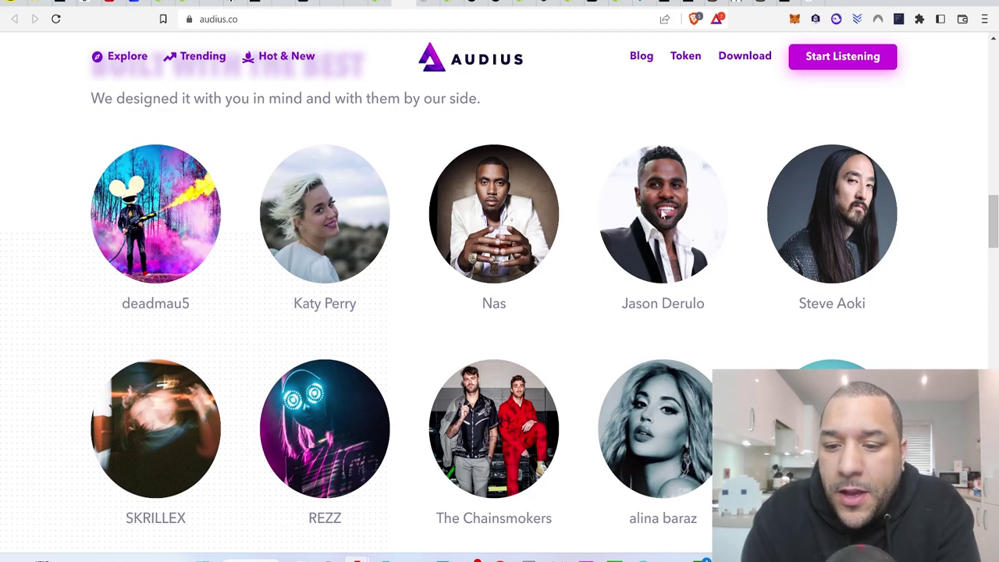
{"action": "scroll", "coordinate": [662, 213], "scroll_direction": "down", "scroll_amount": 2}
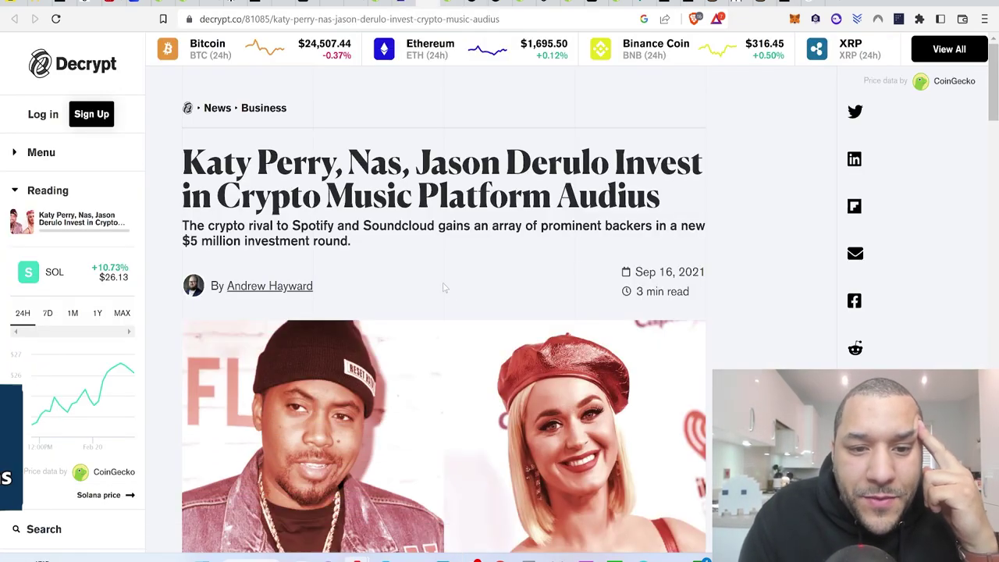
Look over the Decrypt article on celebrity investment in Audius and go back to the headline section of the Audius homepage.
{"action": "scroll", "coordinate": [722, 222], "scroll_direction": "down", "scroll_amount": 1}
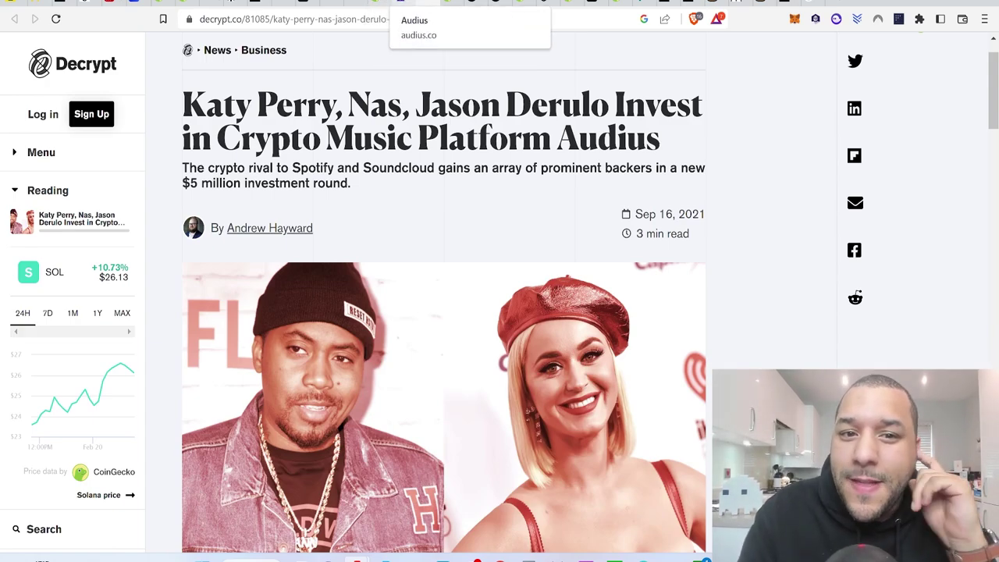
{"action": "left_click", "coordinate": [421, 5]}
{"action": "scroll", "coordinate": [546, 245], "scroll_direction": "up", "scroll_amount": 3}
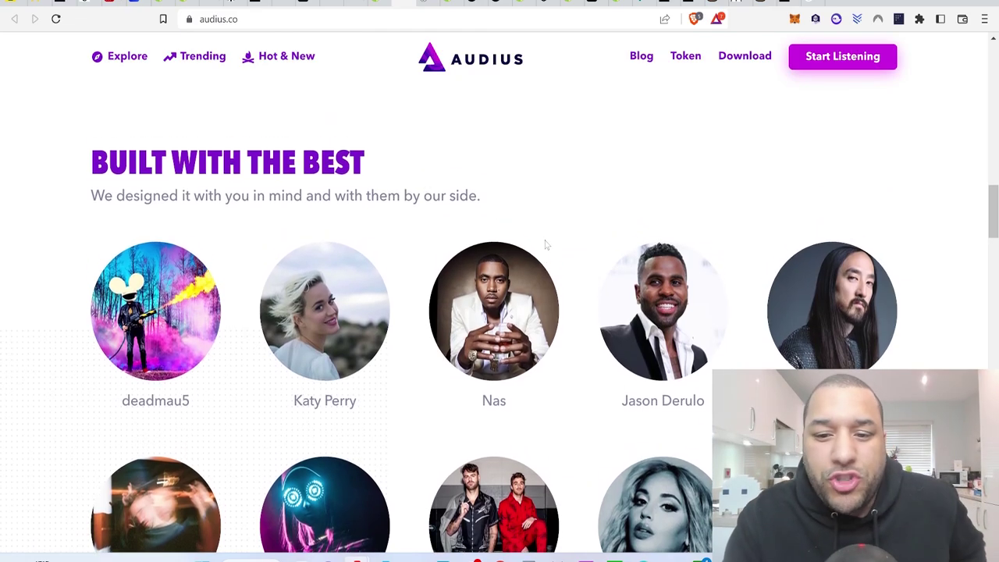
{"action": "scroll", "coordinate": [545, 245], "scroll_direction": "up", "scroll_amount": 10}
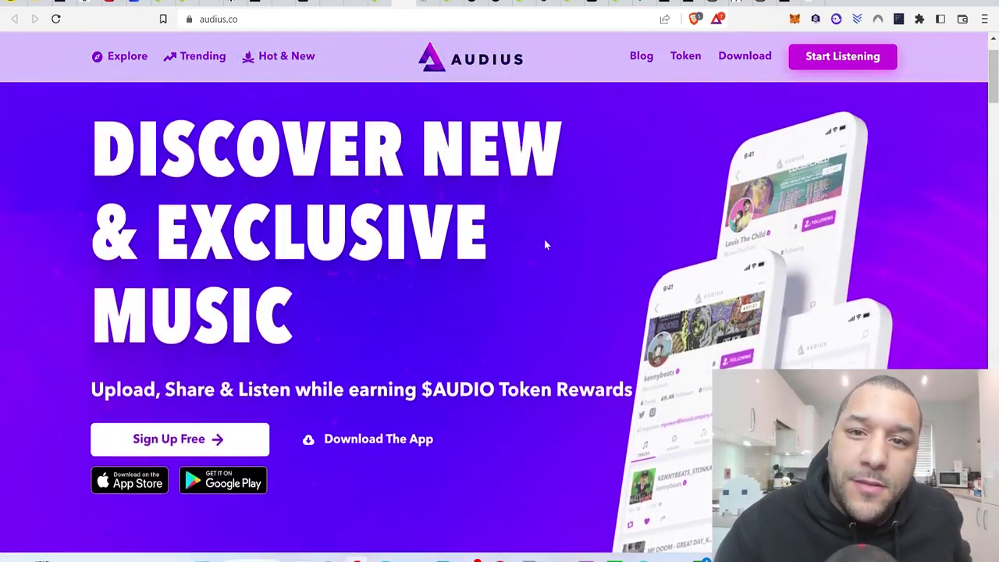
{"action": "scroll", "coordinate": [544, 245], "scroll_direction": "up", "scroll_amount": 1}
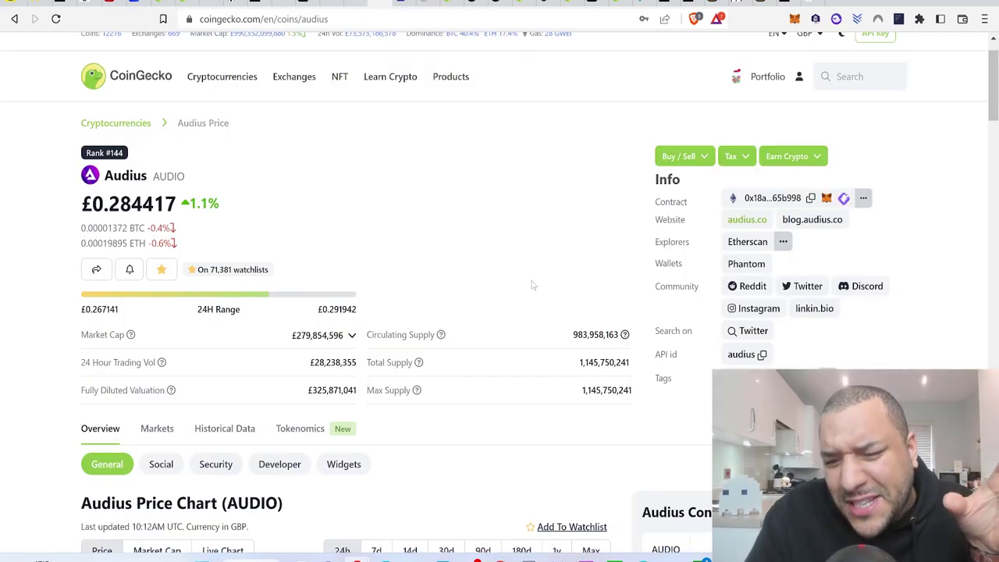
Return to the CoinGecko Audius page and show the price chart over the Max time range.
{"action": "scroll", "coordinate": [532, 285], "scroll_direction": "down", "scroll_amount": 10}
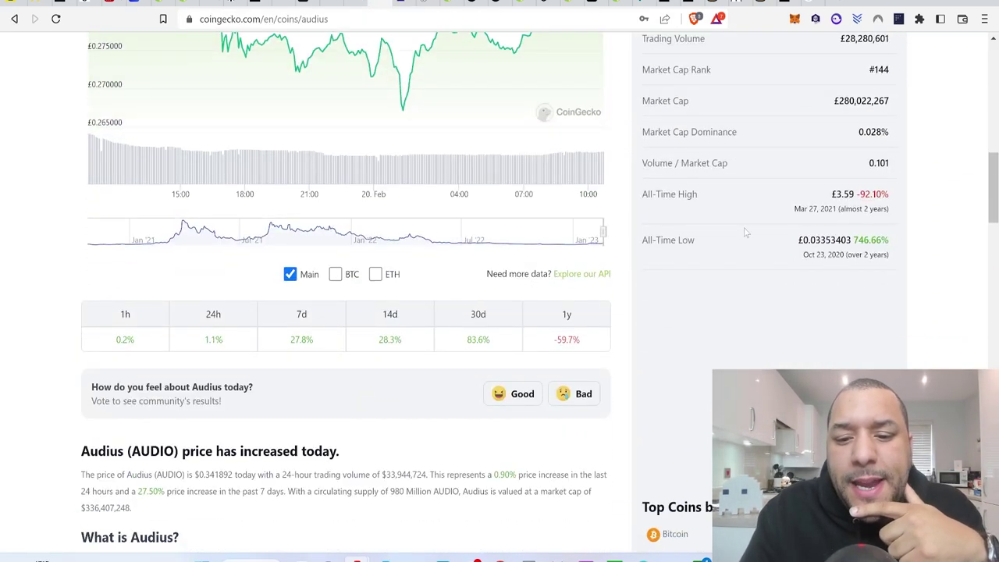
{"action": "scroll", "coordinate": [747, 234], "scroll_direction": "up", "scroll_amount": 7}
{"action": "scroll", "coordinate": [745, 233], "scroll_direction": "down", "scroll_amount": 3}
{"action": "scroll", "coordinate": [745, 233], "scroll_direction": "up", "scroll_amount": 1}
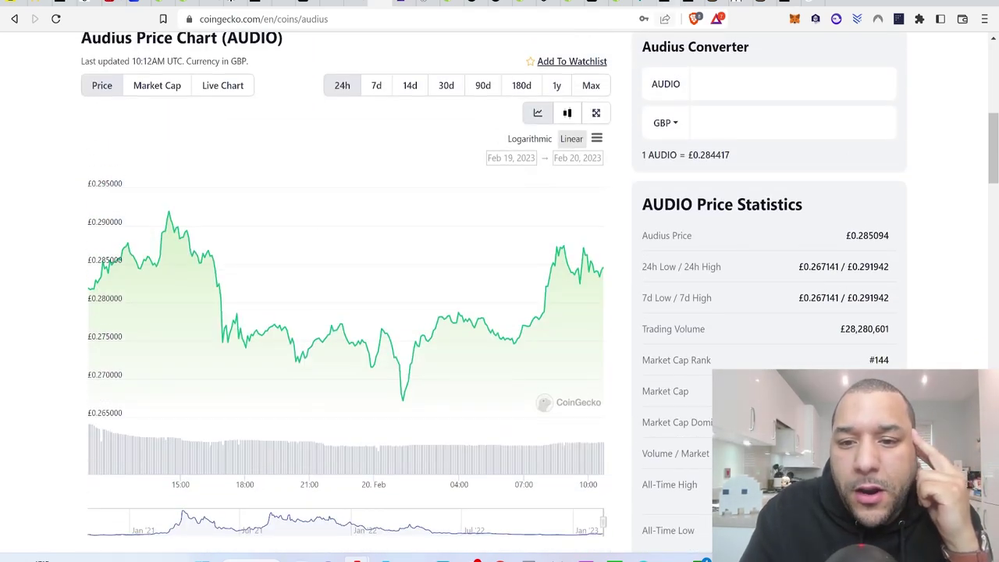
{"action": "left_click", "coordinate": [591, 85]}
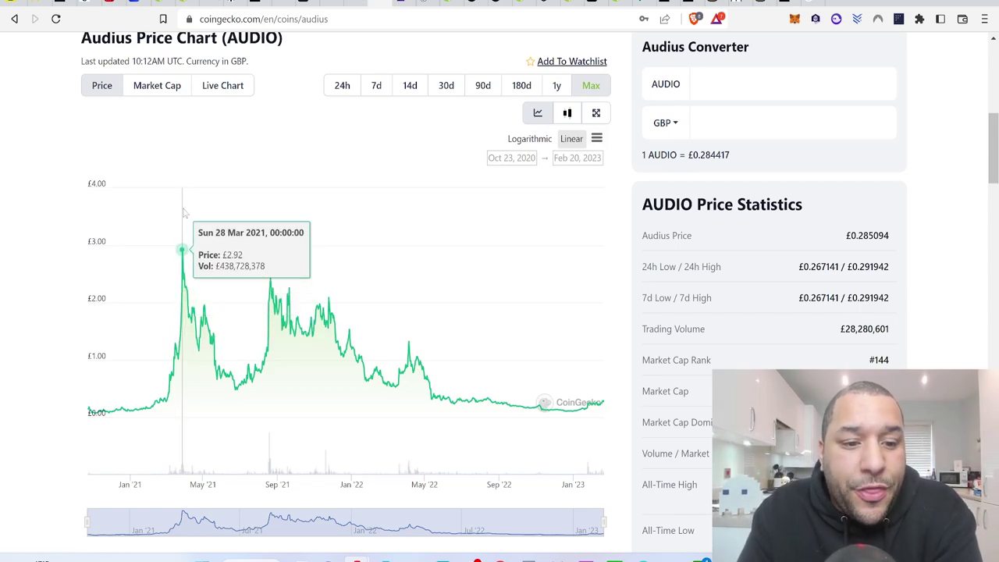
Highlight the All-Time High label and its price in yellow in the AUDIO price statistics.
{"action": "scroll", "coordinate": [811, 292], "scroll_direction": "down", "scroll_amount": 4}
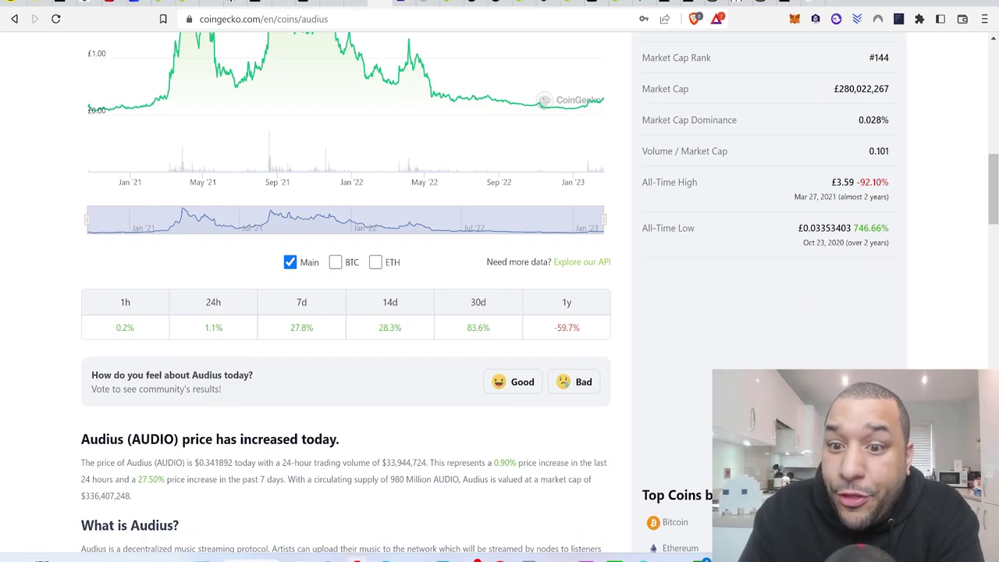
{"action": "left_click_drag", "start_coordinate": [662, 182], "coordinate": [855, 181]}
{"action": "left_click", "coordinate": [690, 196]}
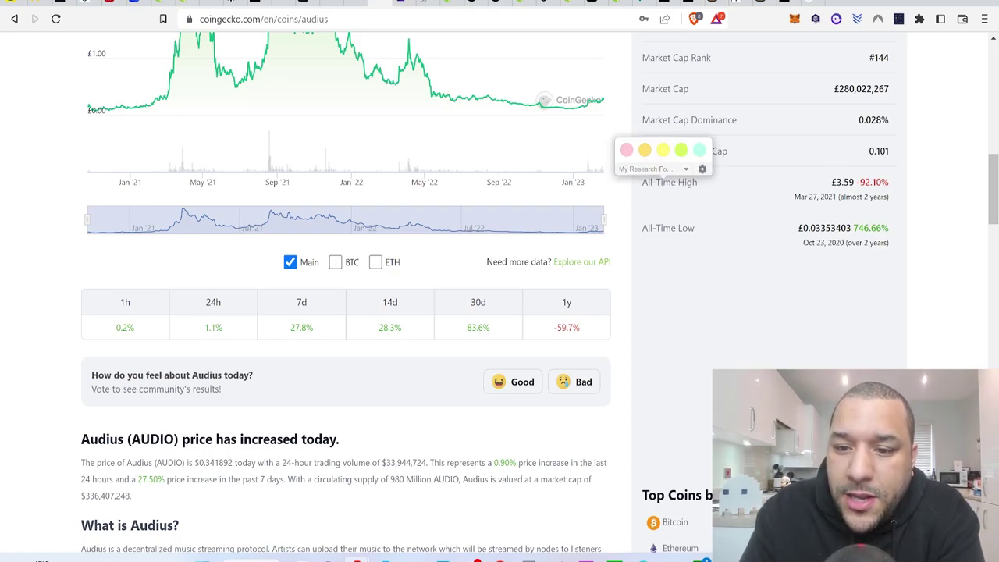
{"action": "mouse_move", "coordinate": [641, 184]}
{"action": "left_mouse_down"}
{"action": "mouse_move", "coordinate": [883, 183]}
{"action": "mouse_move", "coordinate": [854, 183]}
{"action": "left_mouse_up"}
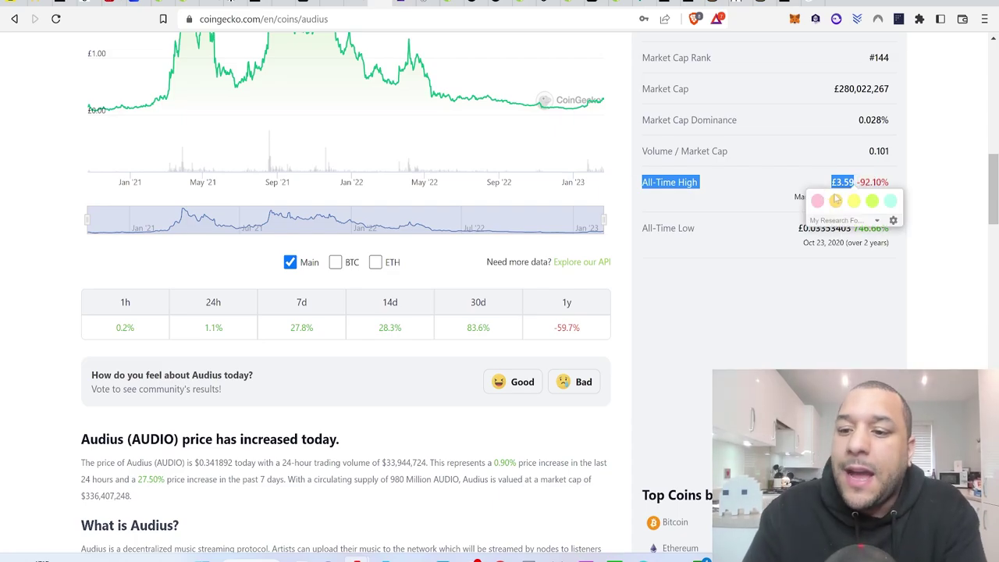
{"action": "left_click", "coordinate": [854, 200]}
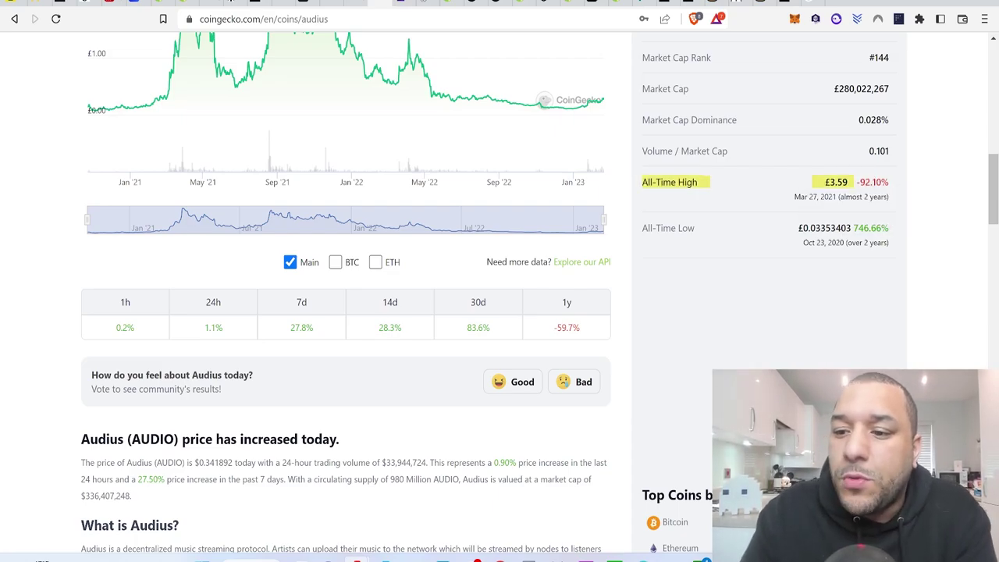
{"action": "scroll", "coordinate": [897, 191], "scroll_direction": "up", "scroll_amount": 10}
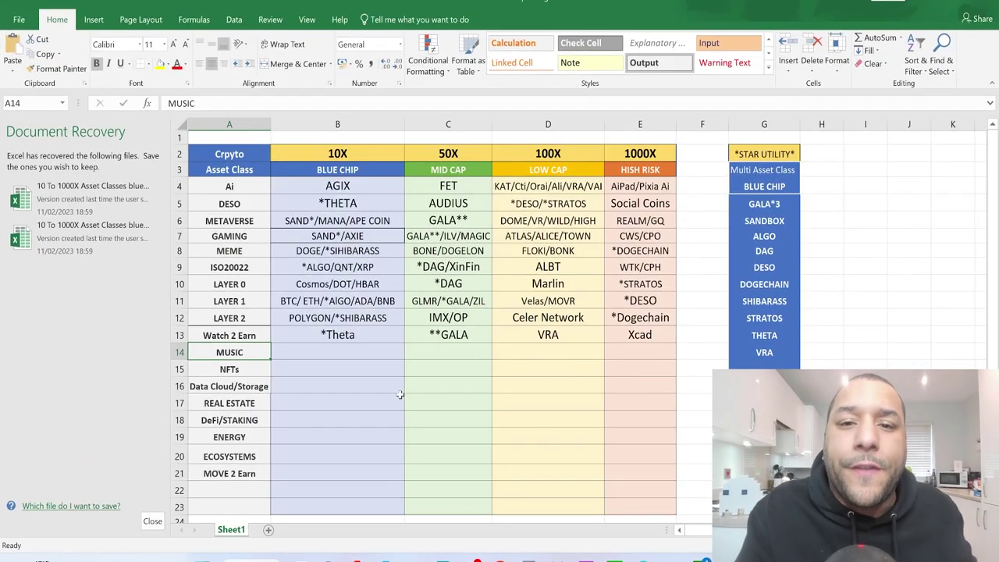
Select the 10X blue-chip cell of the MUSIC row in the Excel table and switch back to the CoinGecko Audius page.
{"action": "left_click", "coordinate": [335, 351]}
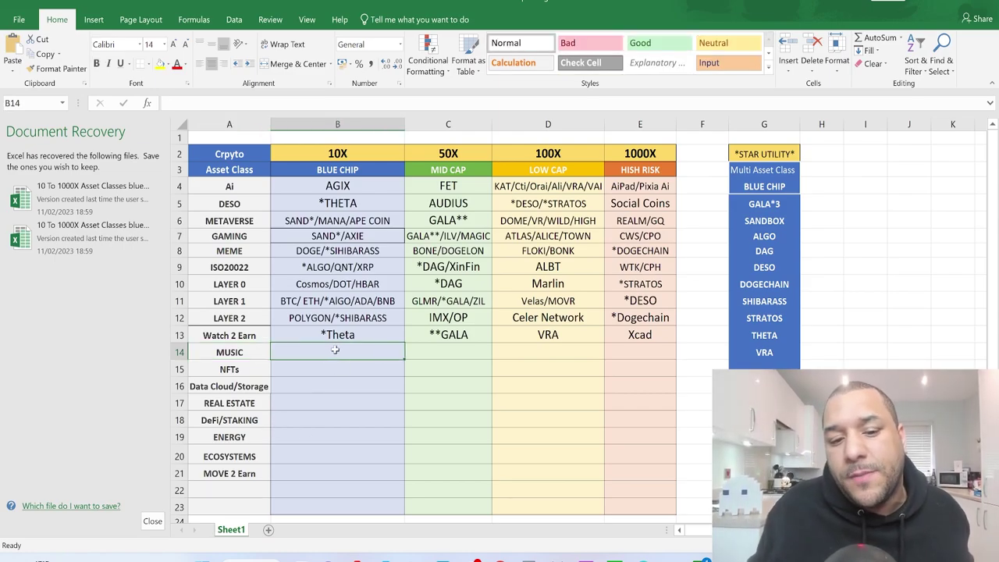
{"action": "mouse_move", "coordinate": [356, 560]}
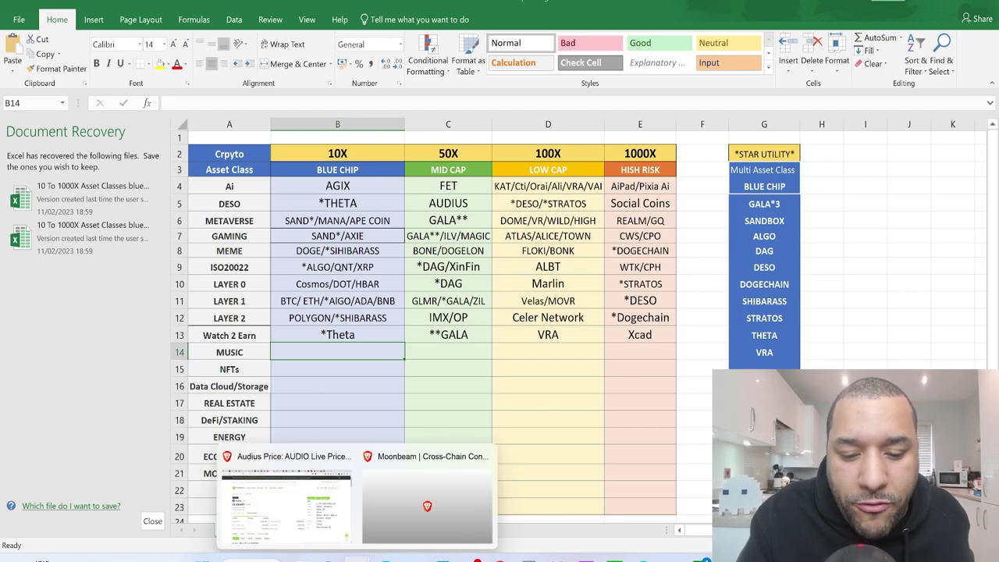
{"action": "left_click", "coordinate": [335, 535]}
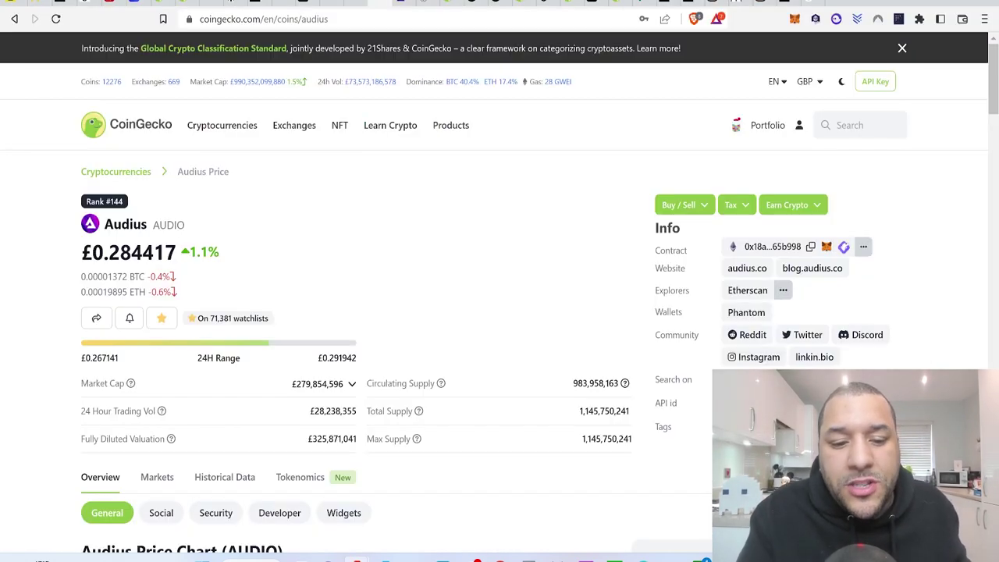
Select the Audius market cap figure, then switch to Excel and enter AUDIUS in the MUSIC row's 10X blue-chip cell.
{"action": "left_click_drag", "start_coordinate": [294, 383], "coordinate": [343, 383]}
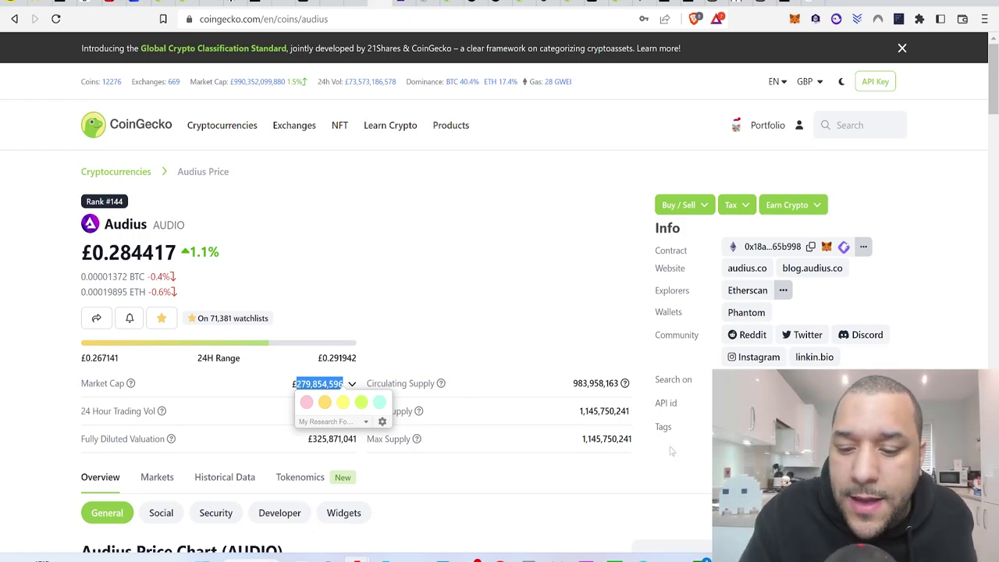
{"action": "key", "text": "alt+Tab"}
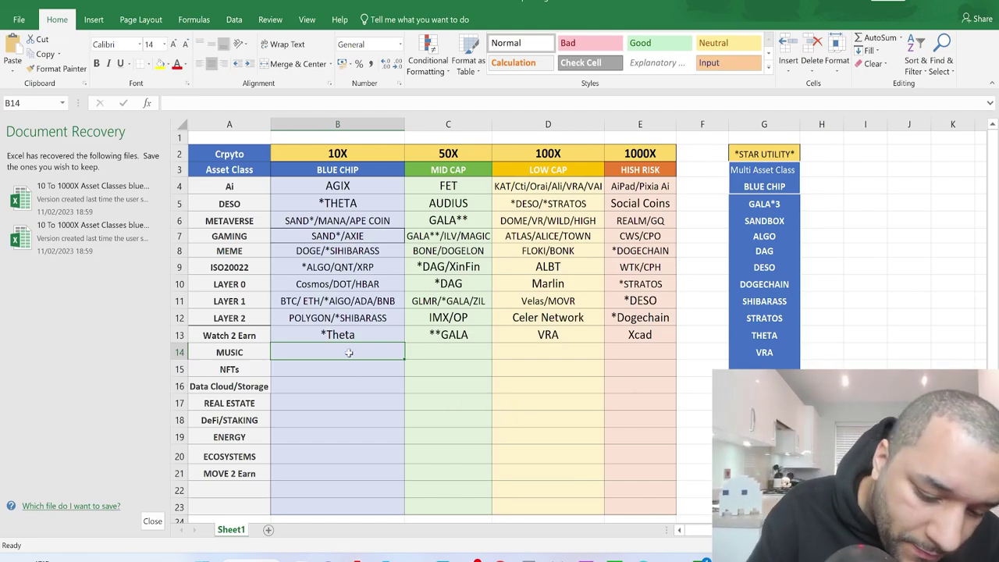
{"action": "type", "text": "AUDIUS"}
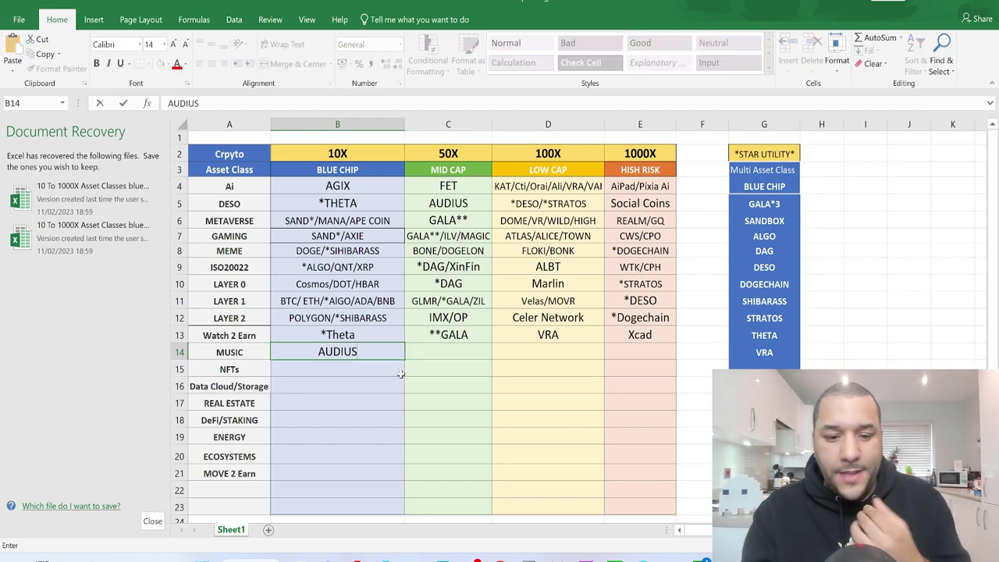
{"action": "key", "text": "F2"}
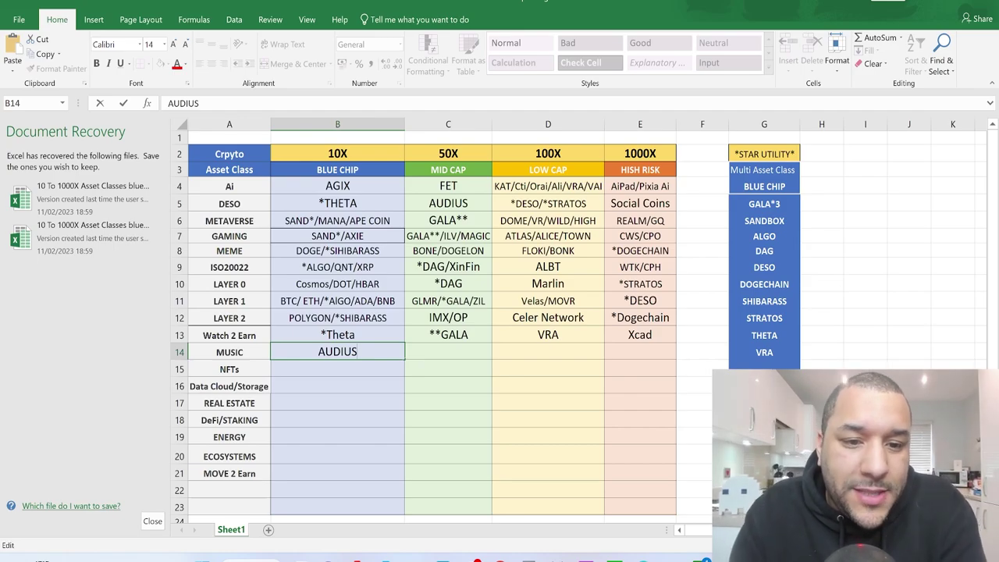
{"action": "left_click", "coordinate": [416, 353]}
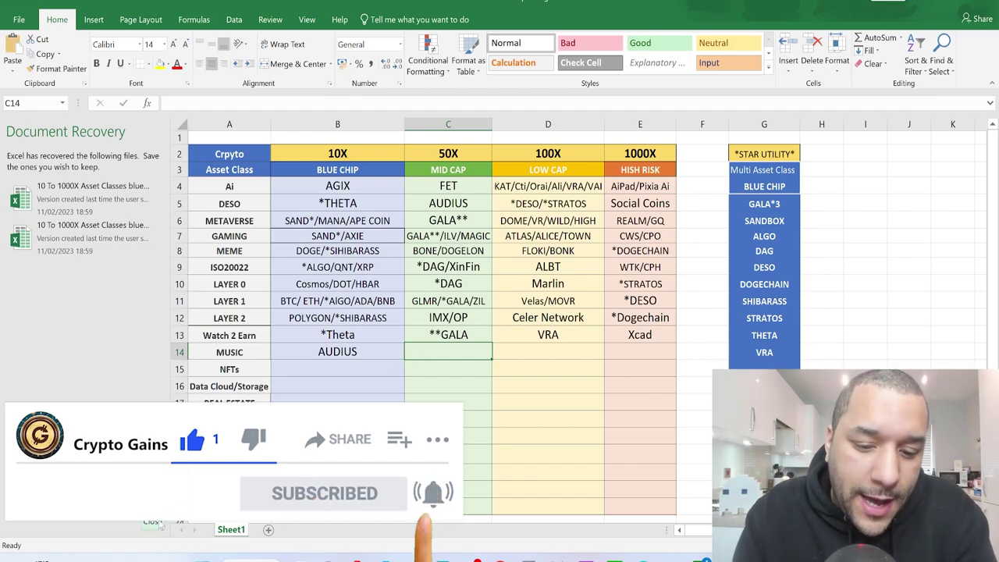
Switch back to the browser and bring up the CoinGecko page for GALA.
{"action": "left_click", "coordinate": [346, 553]}
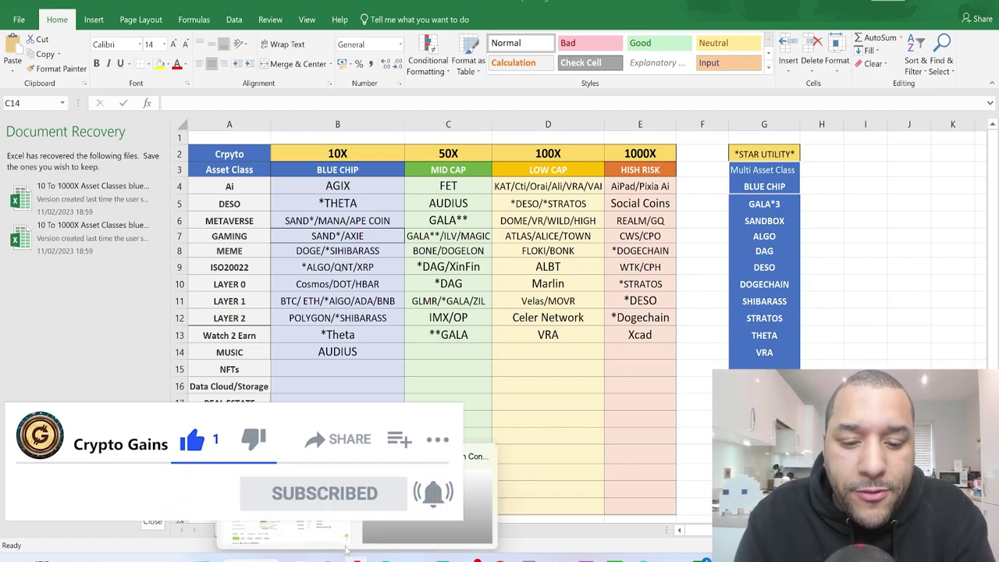
{"action": "left_click", "coordinate": [333, 537]}
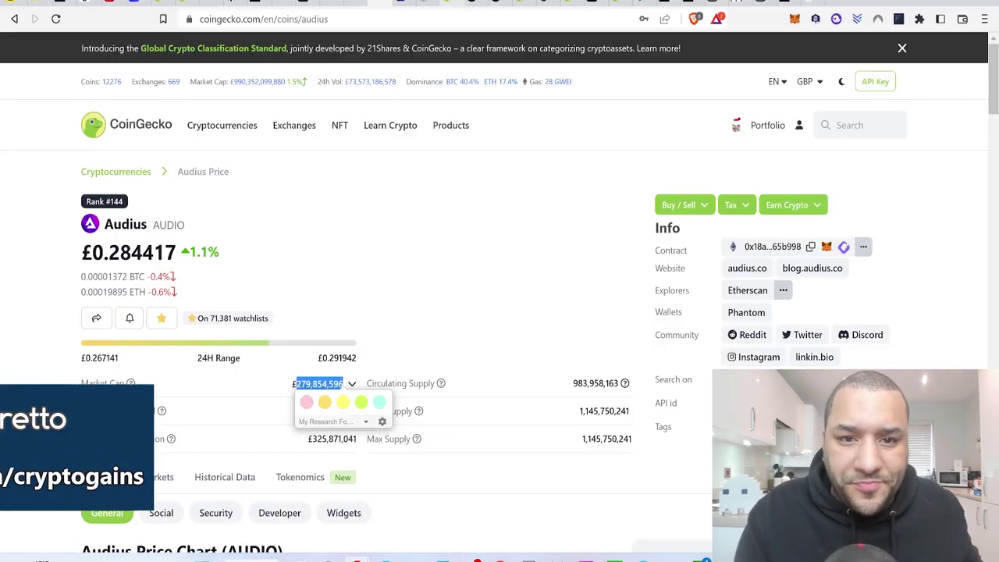
{"action": "left_click", "coordinate": [453, 3]}
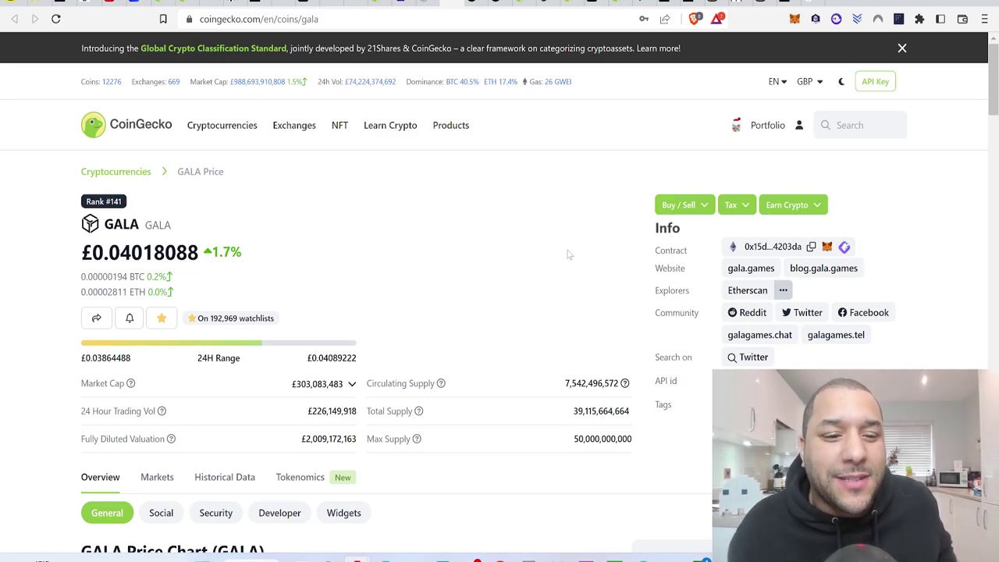
Open the Gala Music page for Snoop Dogg and look over its popular tracks and the music drops on sale.
{"action": "left_click", "coordinate": [478, 4]}
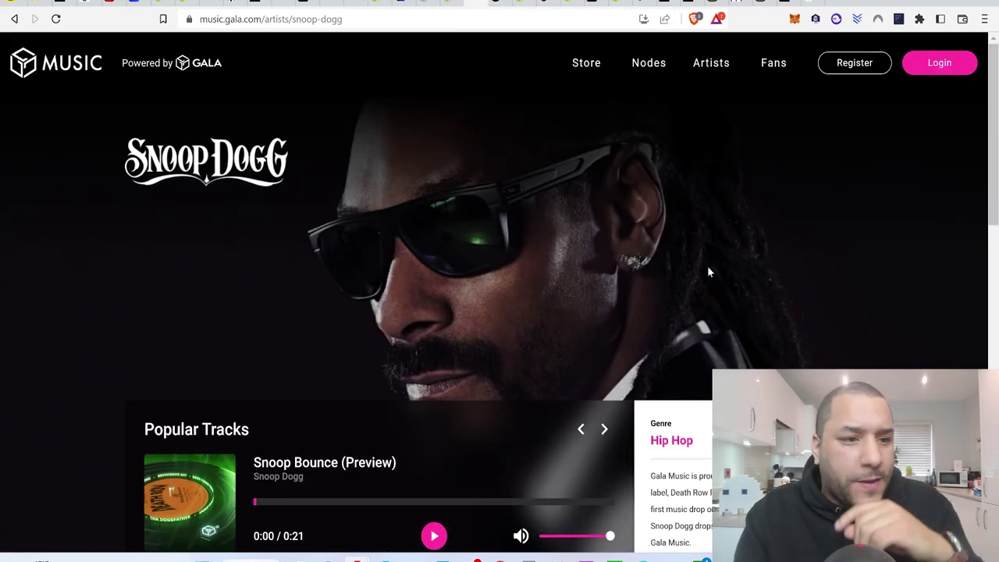
{"action": "scroll", "coordinate": [720, 314], "scroll_direction": "down", "scroll_amount": 1}
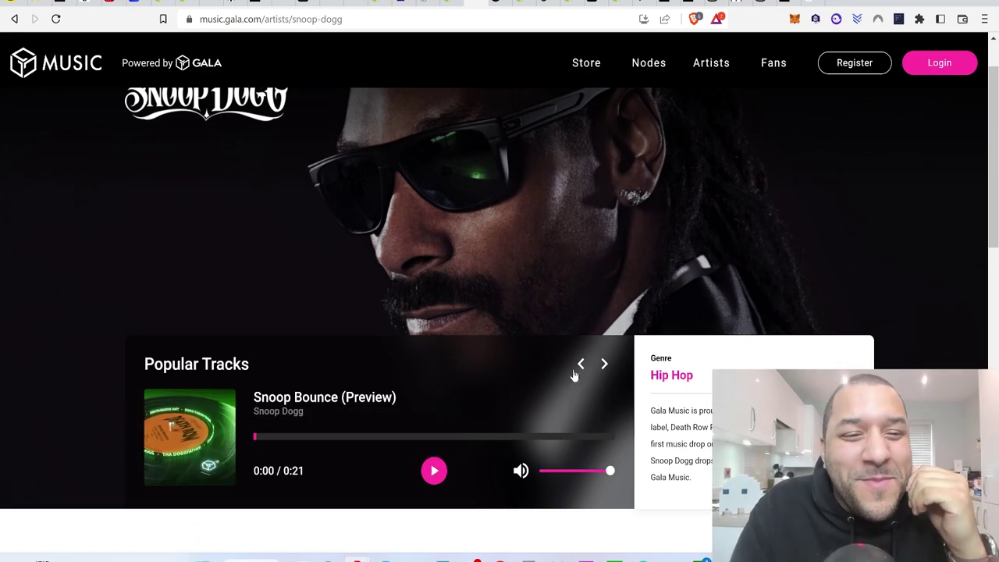
{"action": "scroll", "coordinate": [502, 286], "scroll_direction": "down", "scroll_amount": 2}
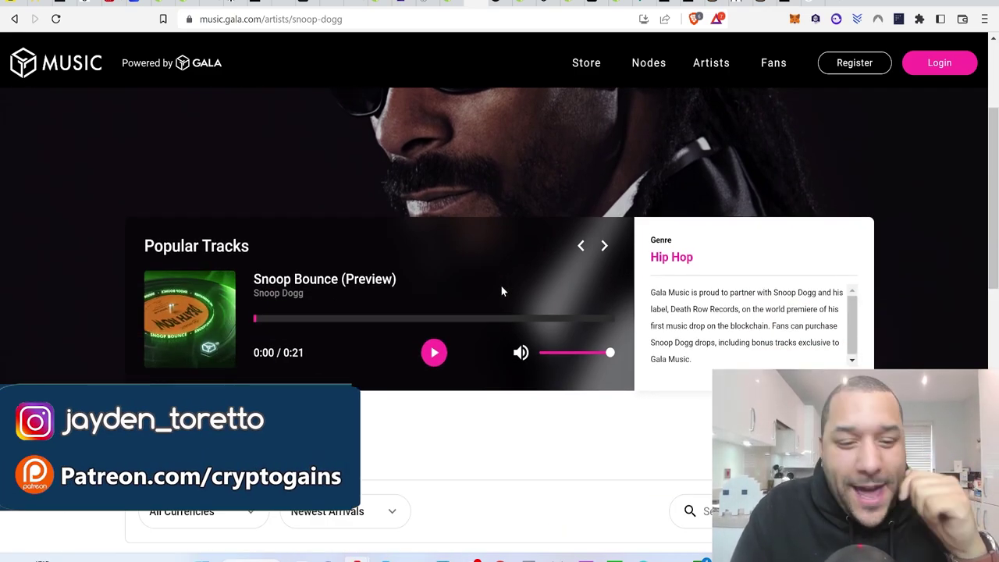
{"action": "scroll", "coordinate": [502, 290], "scroll_direction": "down", "scroll_amount": 3}
{"action": "scroll", "coordinate": [502, 291], "scroll_direction": "down", "scroll_amount": 3}
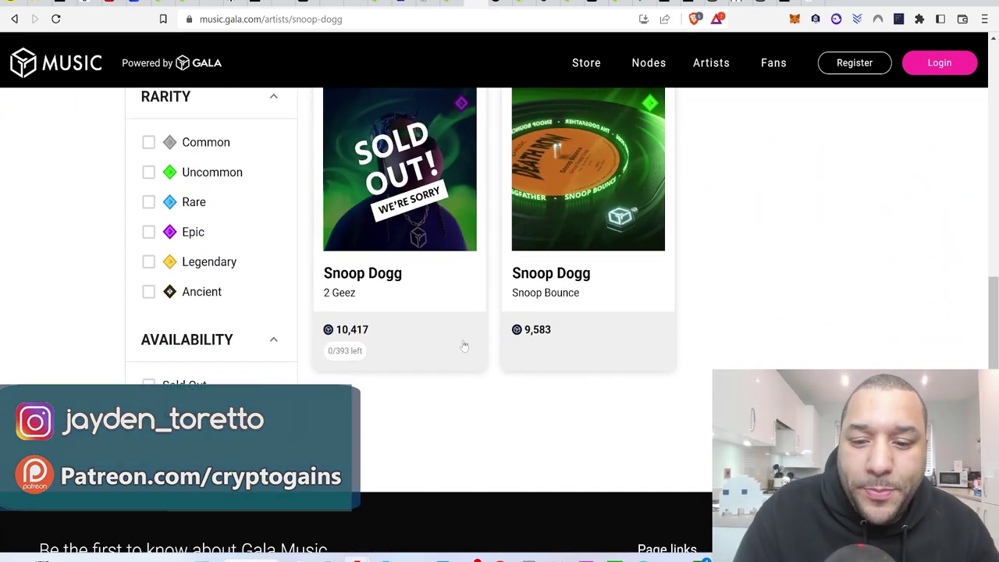
{"action": "scroll", "coordinate": [647, 408], "scroll_direction": "up", "scroll_amount": 8}
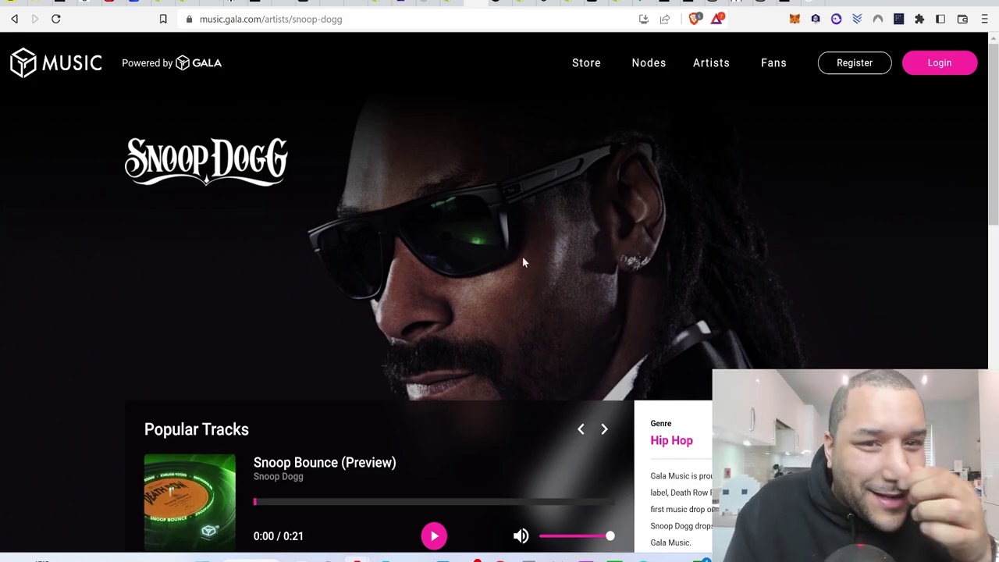
Open the Artists page on Gala Music and look through the listed artists down to Snoop Dogg.
{"action": "key", "text": "alt+Left"}
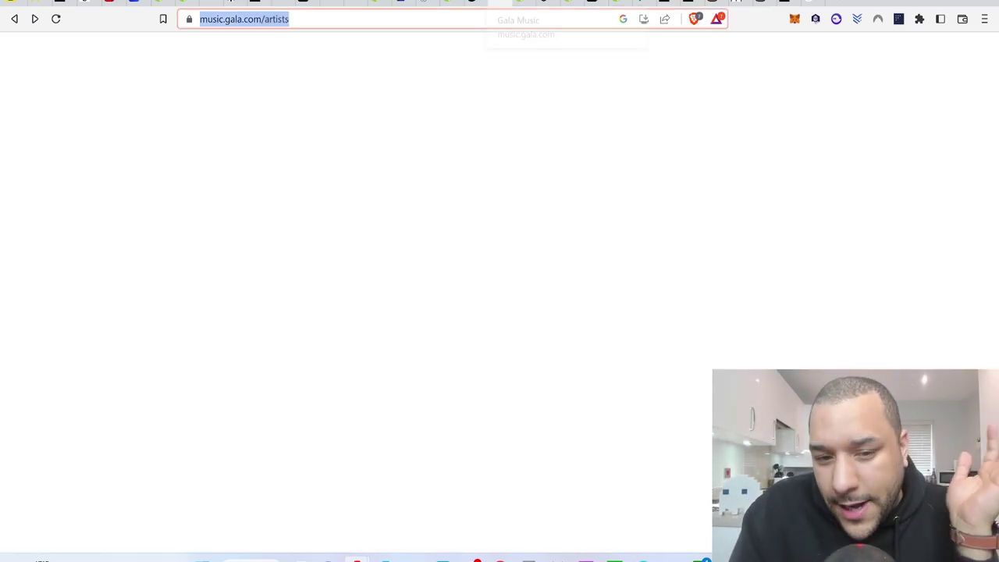
{"action": "scroll", "coordinate": [631, 200], "scroll_direction": "down", "scroll_amount": 9}
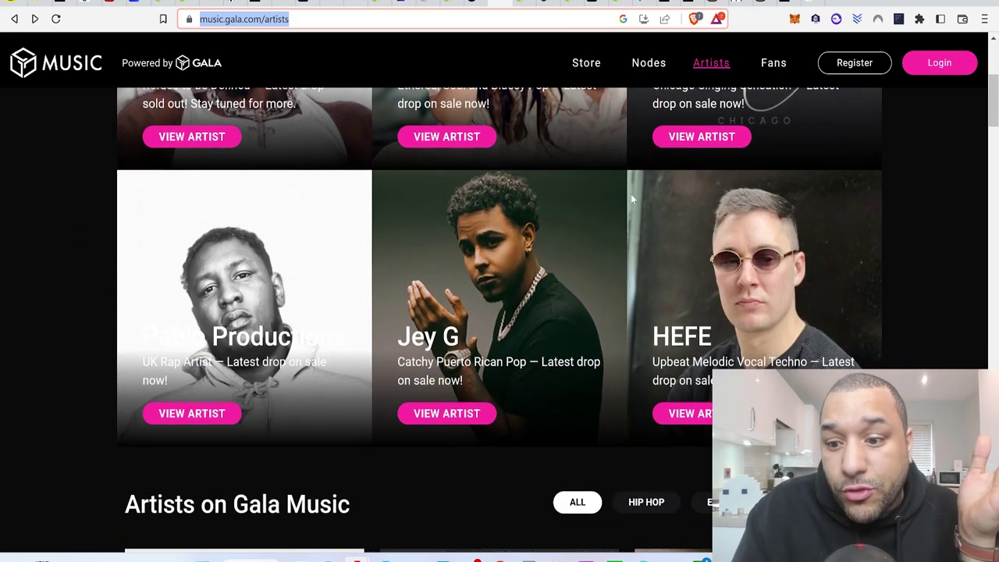
{"action": "scroll", "coordinate": [631, 199], "scroll_direction": "down", "scroll_amount": 9}
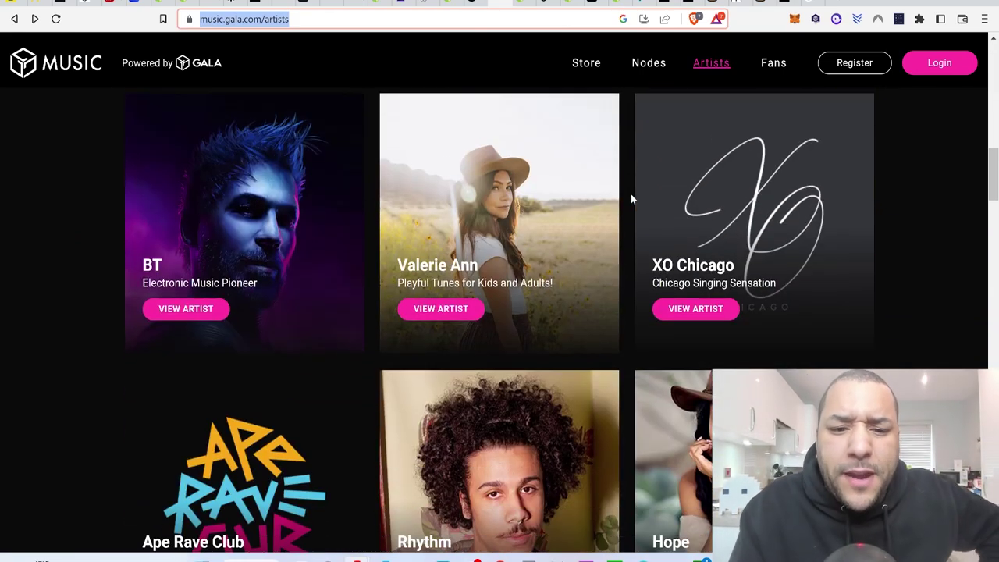
{"action": "scroll", "coordinate": [631, 199], "scroll_direction": "down", "scroll_amount": 9}
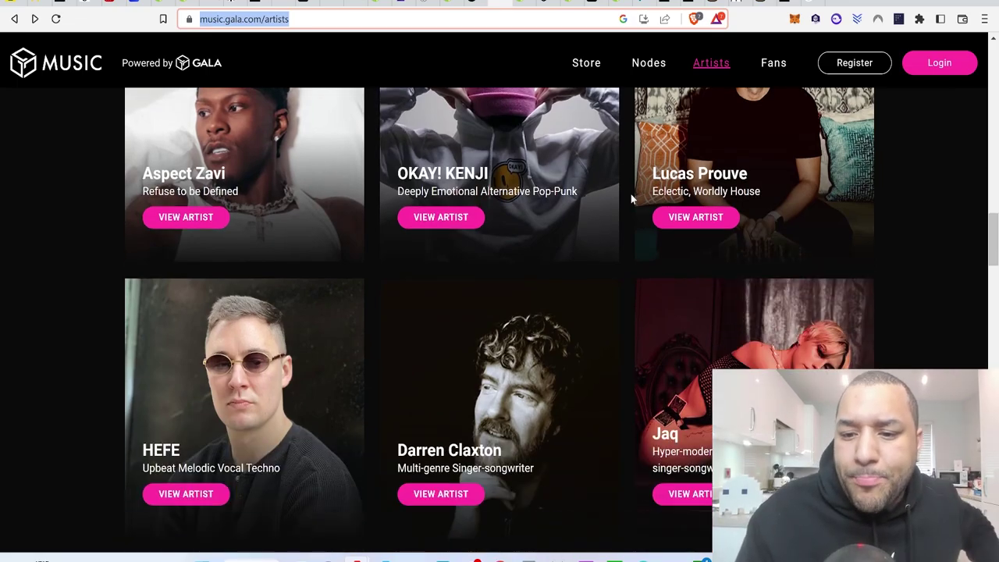
{"action": "scroll", "coordinate": [632, 199], "scroll_direction": "down", "scroll_amount": 5}
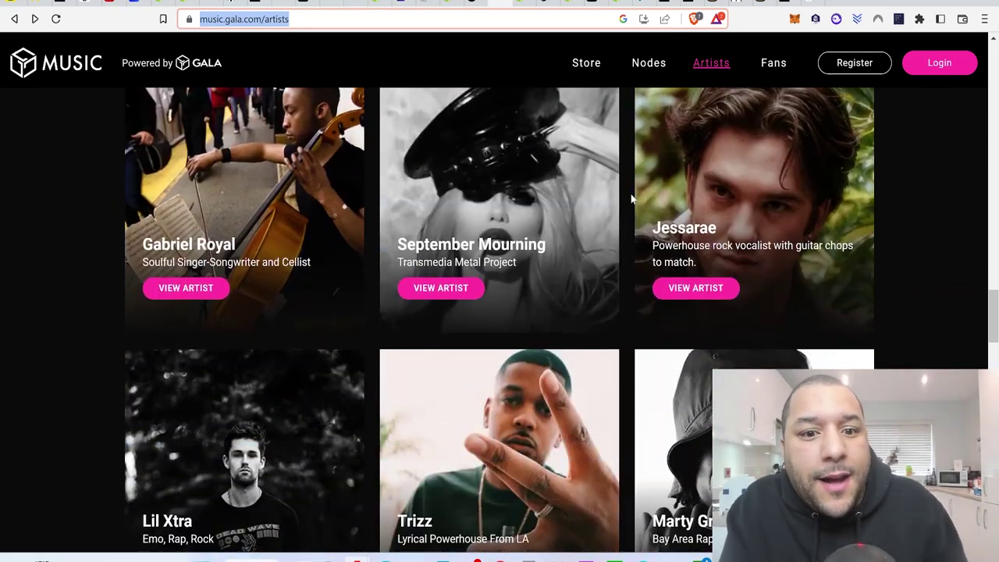
{"action": "scroll", "coordinate": [632, 199], "scroll_direction": "down", "scroll_amount": 5}
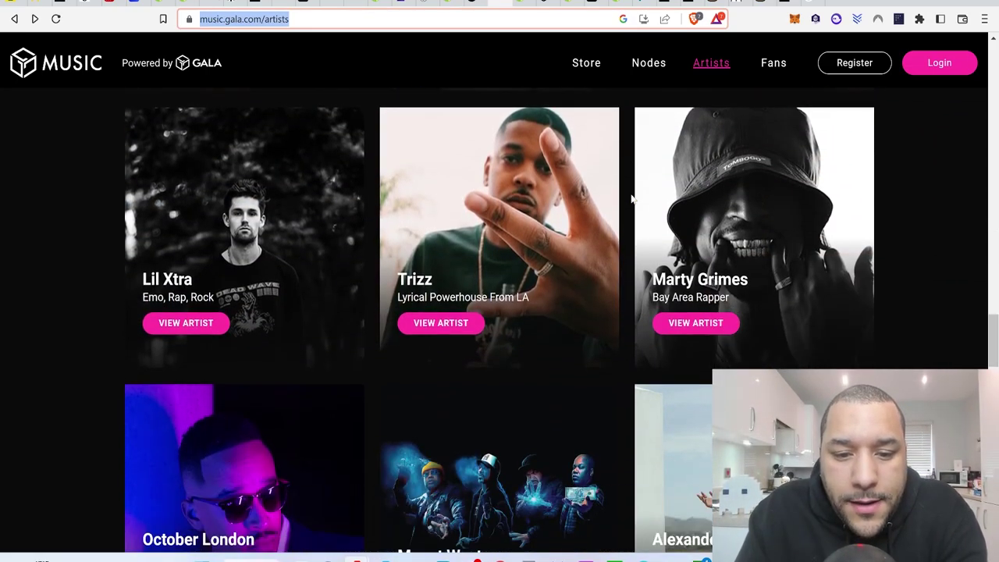
{"action": "scroll", "coordinate": [631, 199], "scroll_direction": "down", "scroll_amount": 5}
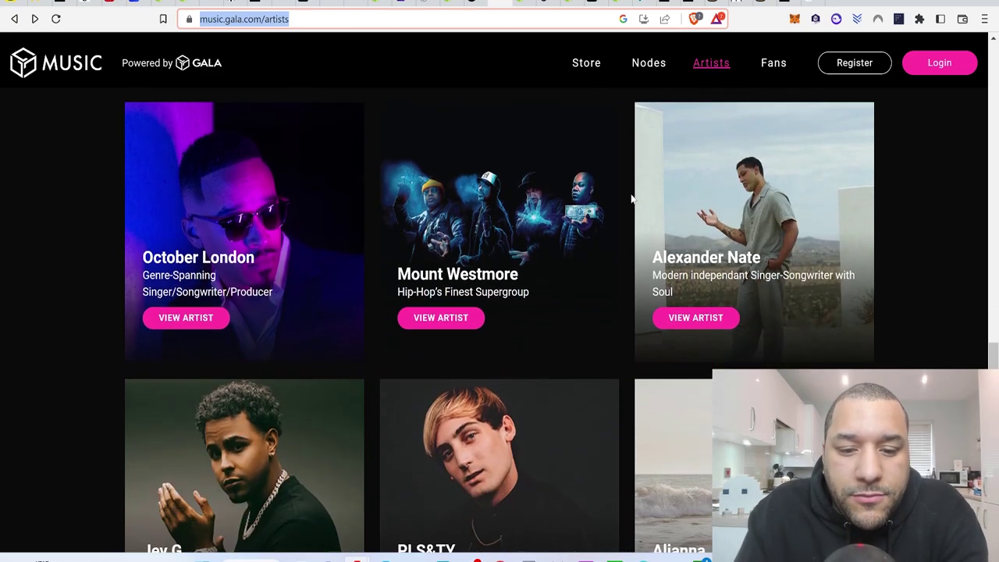
{"action": "scroll", "coordinate": [631, 199], "scroll_direction": "down", "scroll_amount": 5}
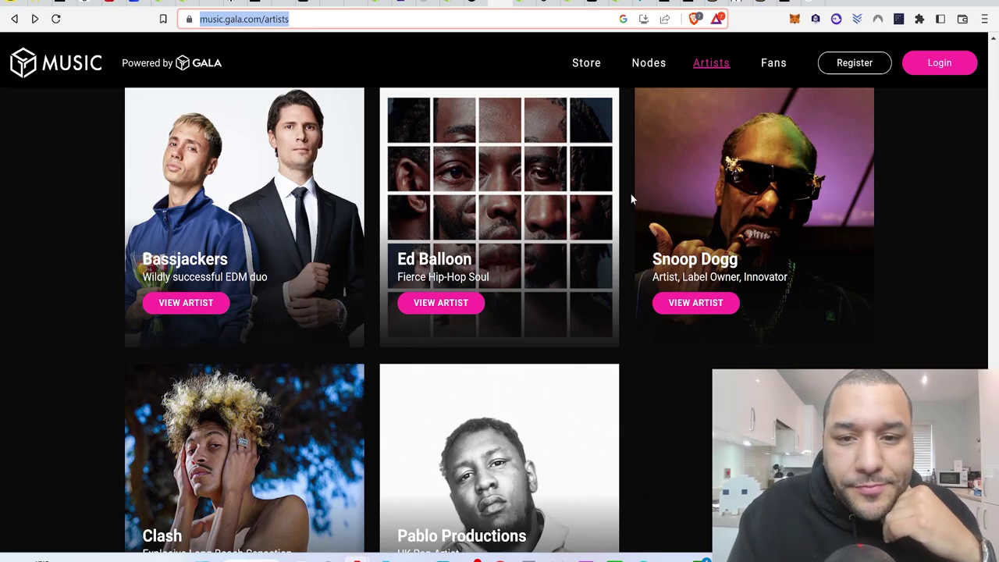
Switch to Excel and enter GALA in the 50X mid-cap cell of the MUSIC row.
{"action": "left_click", "coordinate": [452, 4]}
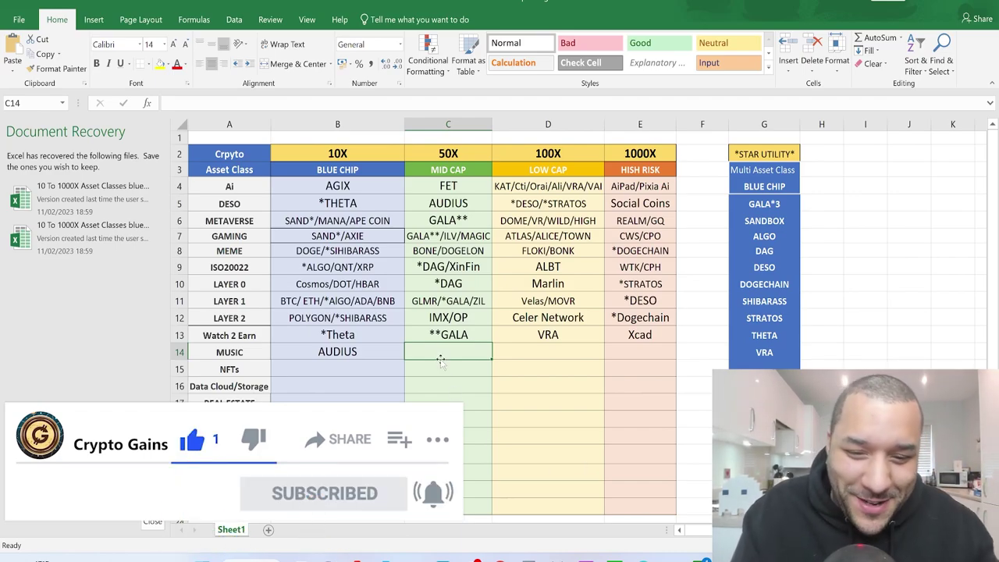
{"action": "type", "text": "H"}
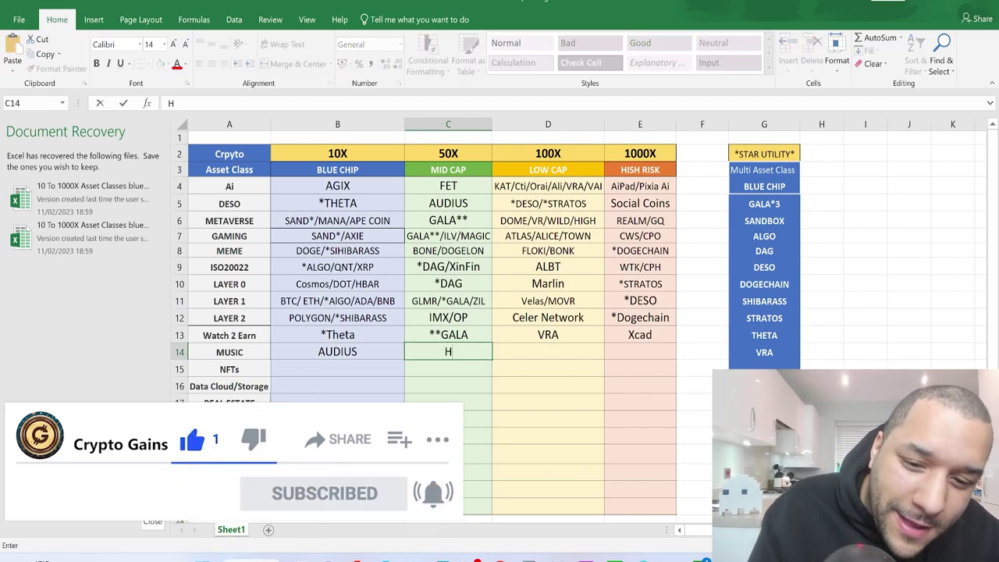
{"action": "key", "text": "BackSpace"}
{"action": "type", "text": "GALA"}
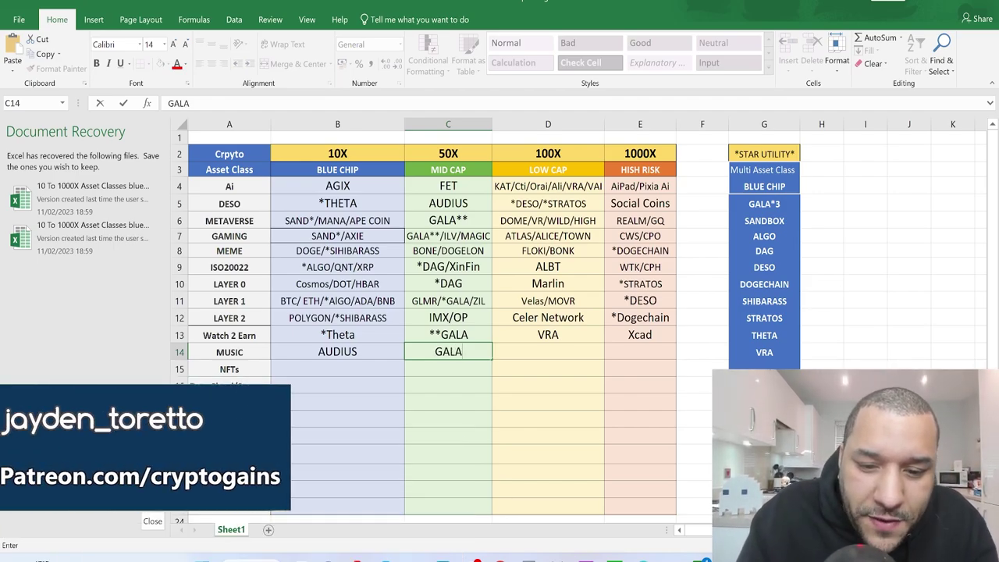
Change the 50X mid-cap entry of the Watch 2 Earn row to ***GALA.
{"action": "left_click", "coordinate": [428, 335]}
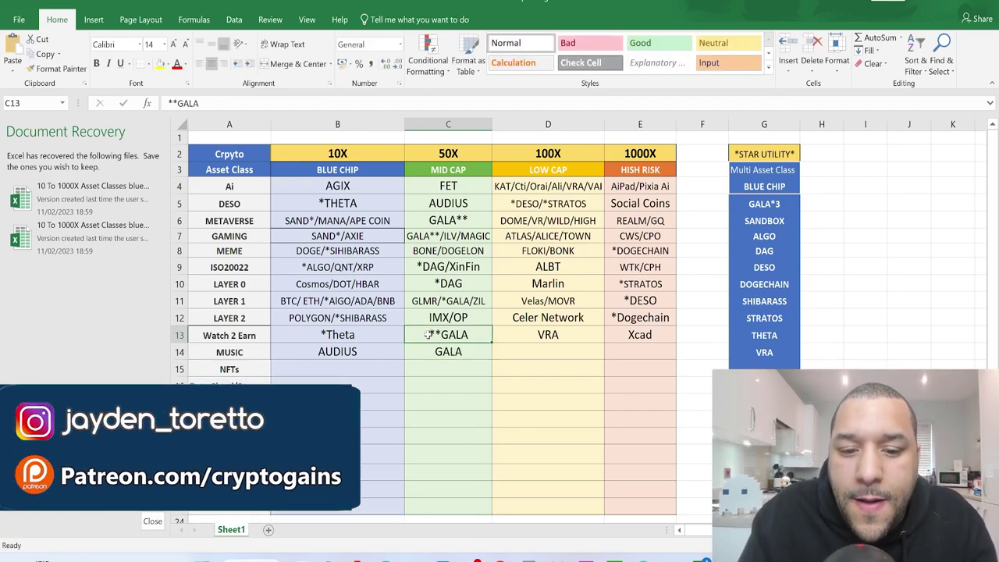
{"action": "double_click", "coordinate": [428, 334]}
{"action": "type", "text": "***"}
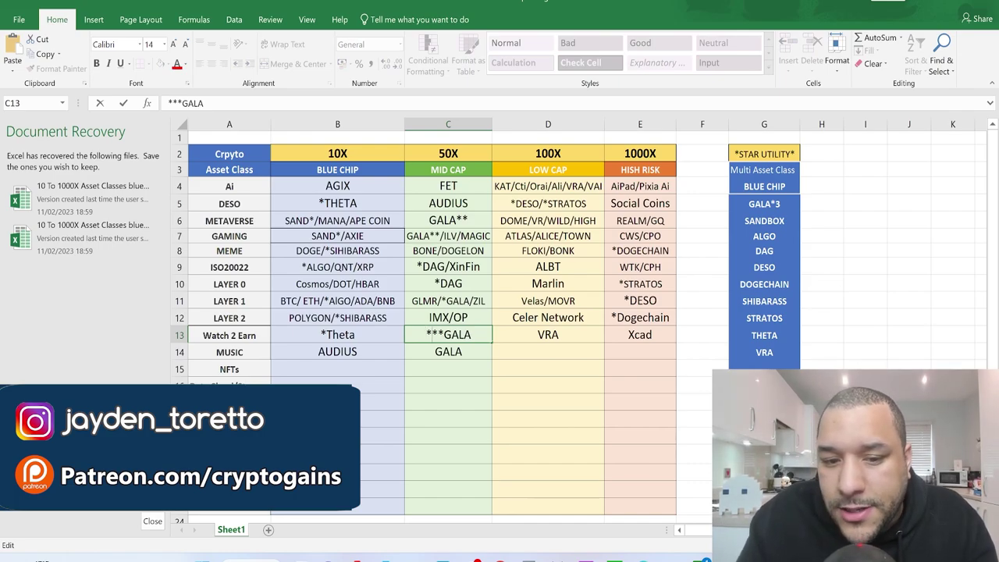
Change the 50X mid-cap entry of the GAMING row to GALA***/ILV/MAGIC.
{"action": "left_click", "coordinate": [434, 235]}
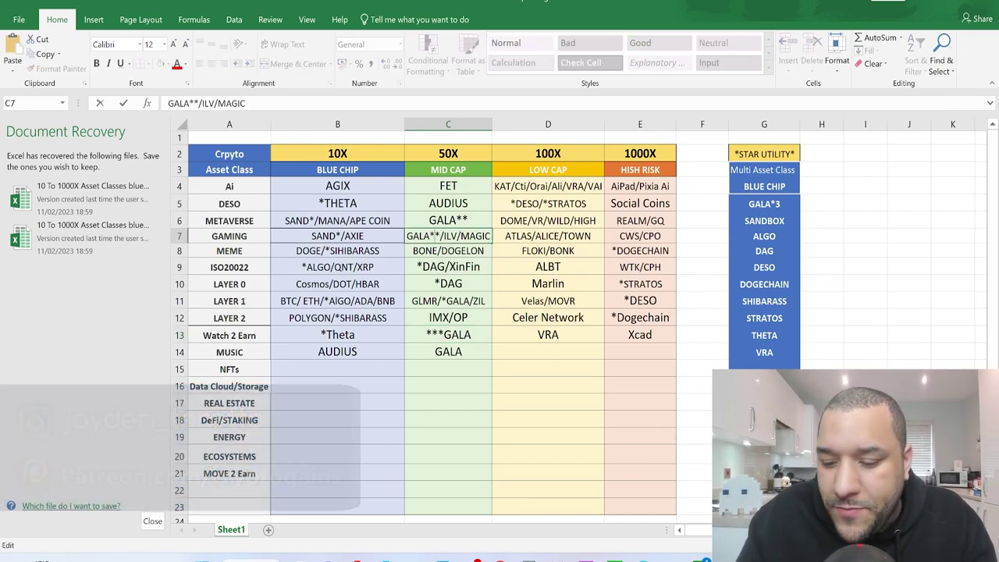
{"action": "double_click", "coordinate": [434, 235]}
{"action": "type", "text": "*"}
Change the 50X mid-cap entry of the METAVERSE row to GALA*3/ILV/MAGIC.
{"action": "left_click", "coordinate": [461, 221]}
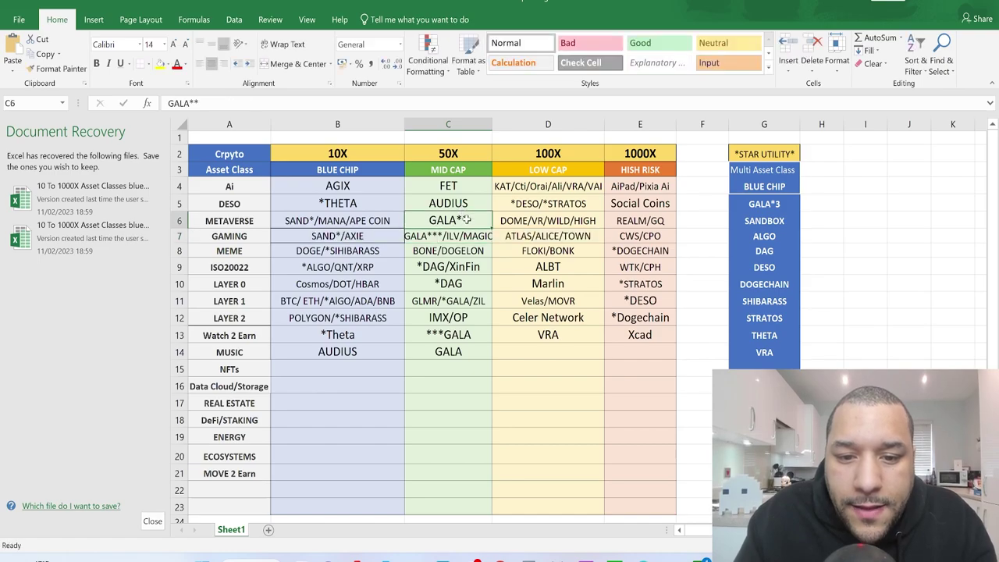
{"action": "double_click", "coordinate": [466, 220]}
{"action": "type", "text": "*/ILV/MAGIC"}
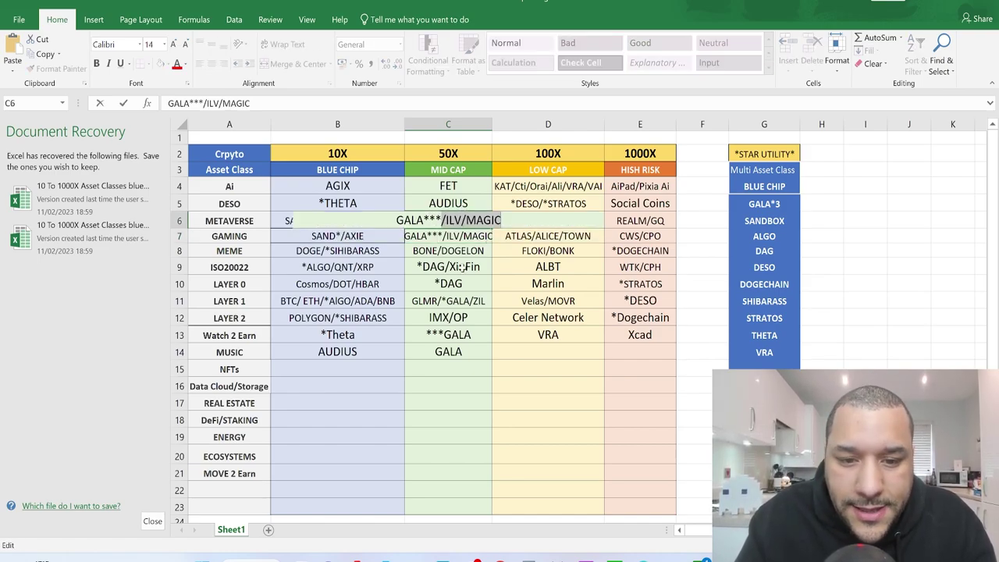
{"action": "left_click", "coordinate": [435, 220]}
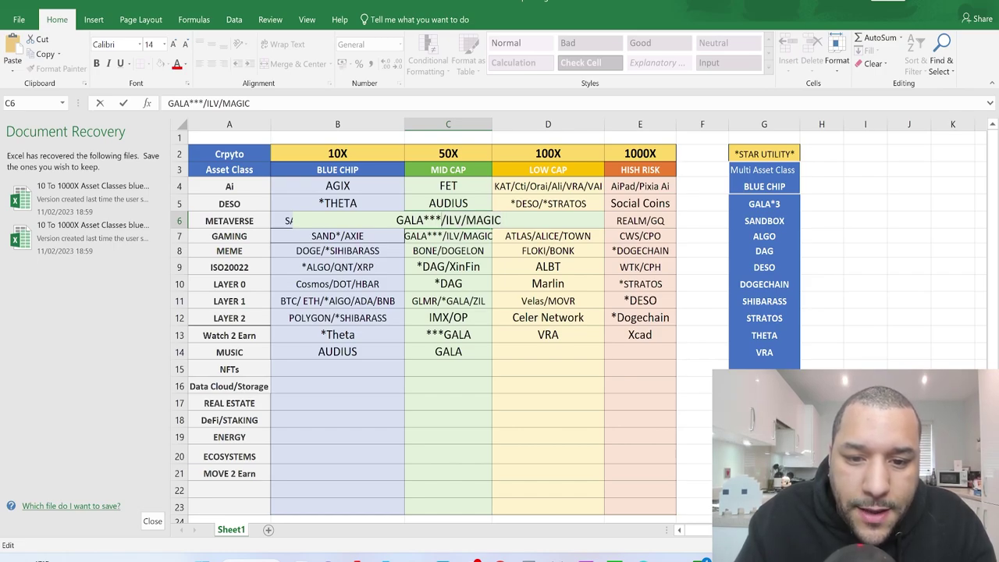
{"action": "key", "text": "BackSpace"}
{"action": "key", "text": "BackSpace"}
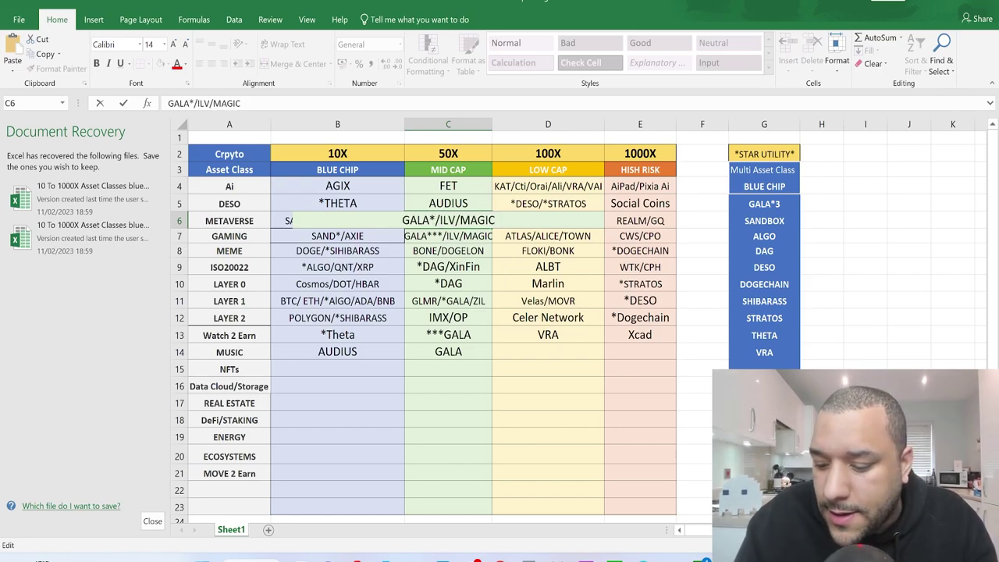
{"action": "type", "text": "3"}
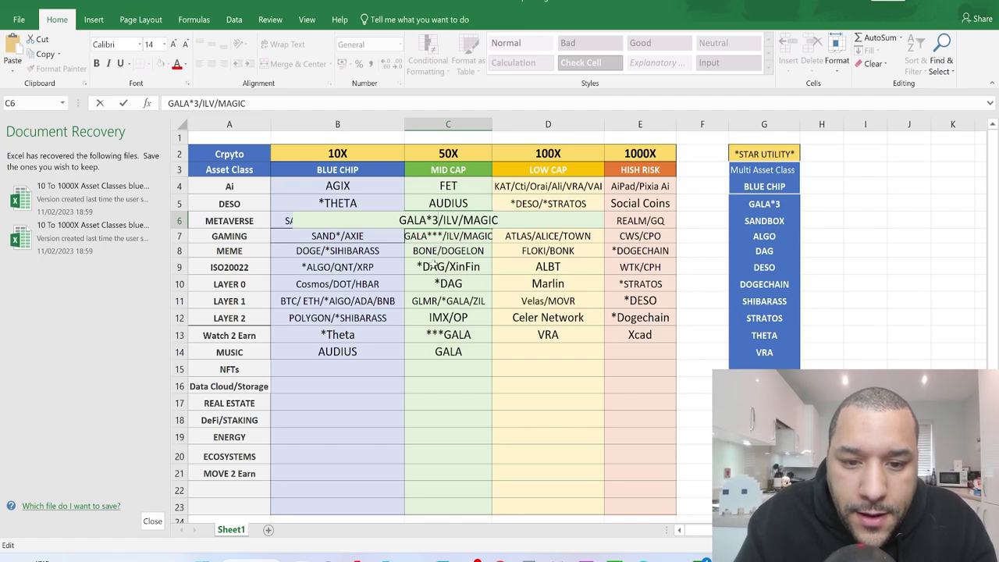
{"action": "key", "text": "Return"}
Replace the asterisk rating after GALA in the GAMING row's 50X cell so the entry reads GALA*3/ILV/MAGIC.
{"action": "double_click", "coordinate": [440, 237]}
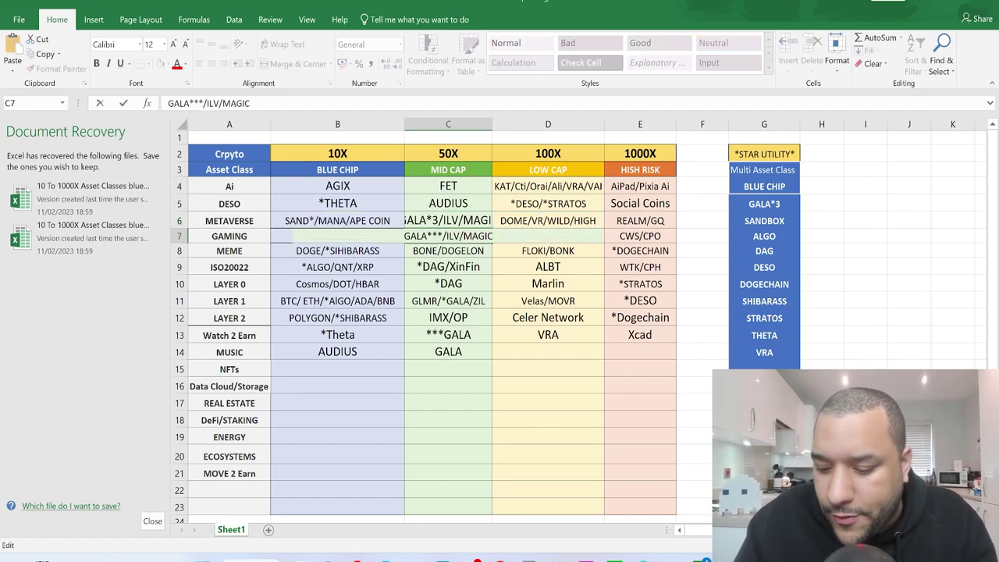
{"action": "key", "text": "BackSpace"}
{"action": "key", "text": "BackSpace"}
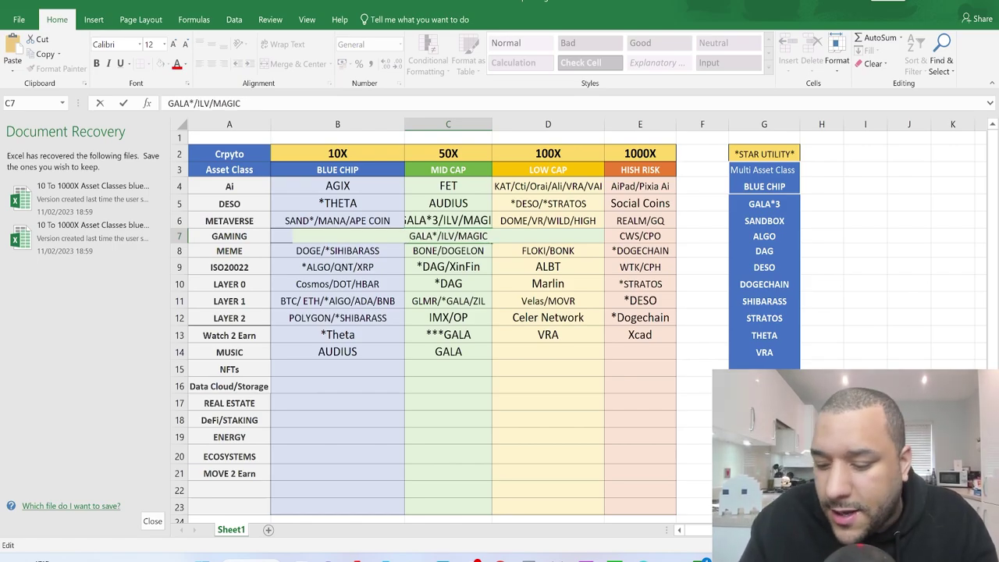
{"action": "type", "text": "3"}
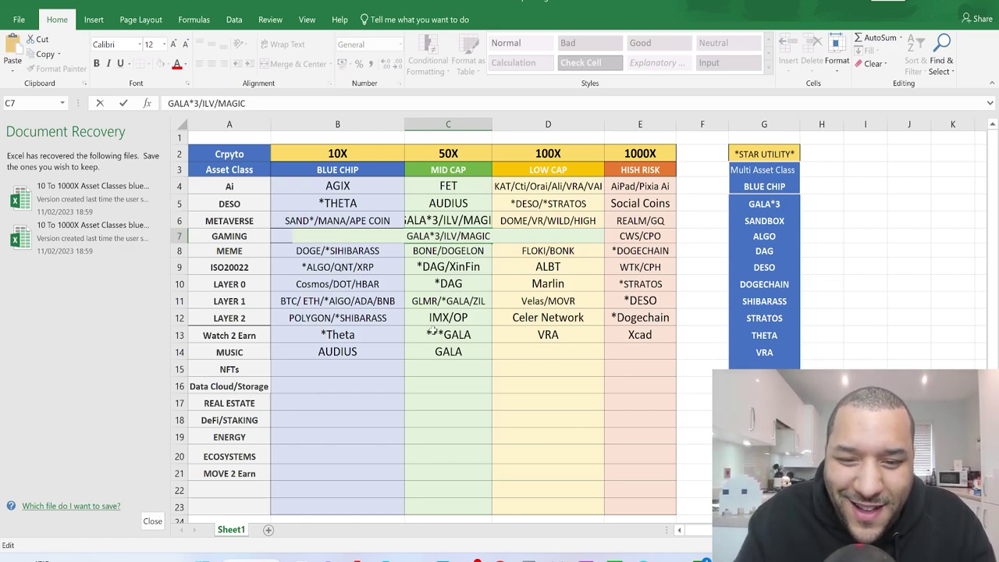
Change the Watch 2 Earn row's 50X entry to GALA*3/ILV/MAGIC and auto-fit the width of column C.
{"action": "left_click", "coordinate": [431, 331]}
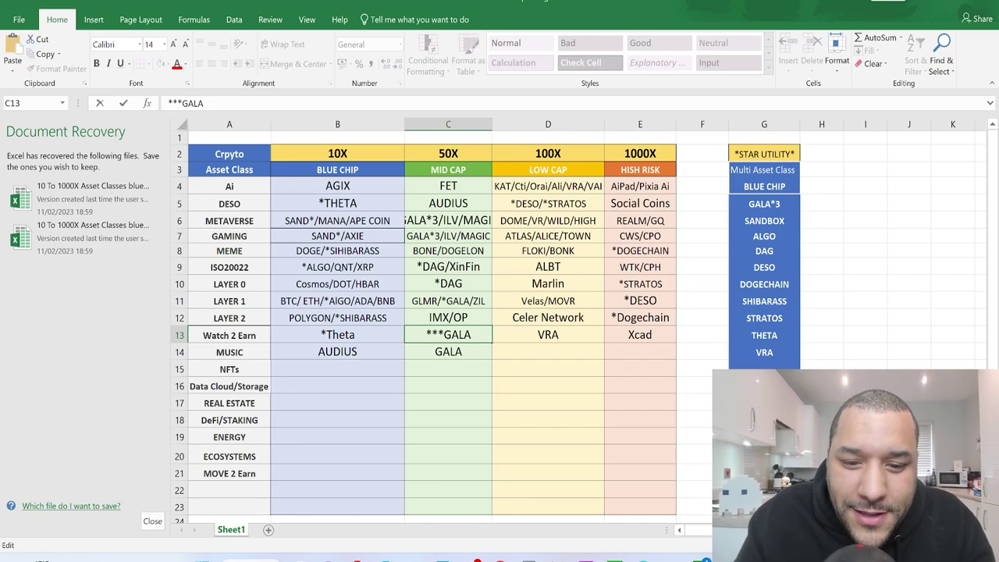
{"action": "key", "text": "BackSpace"}
{"action": "key", "text": "BackSpace"}
{"action": "key", "text": "BackSpace"}
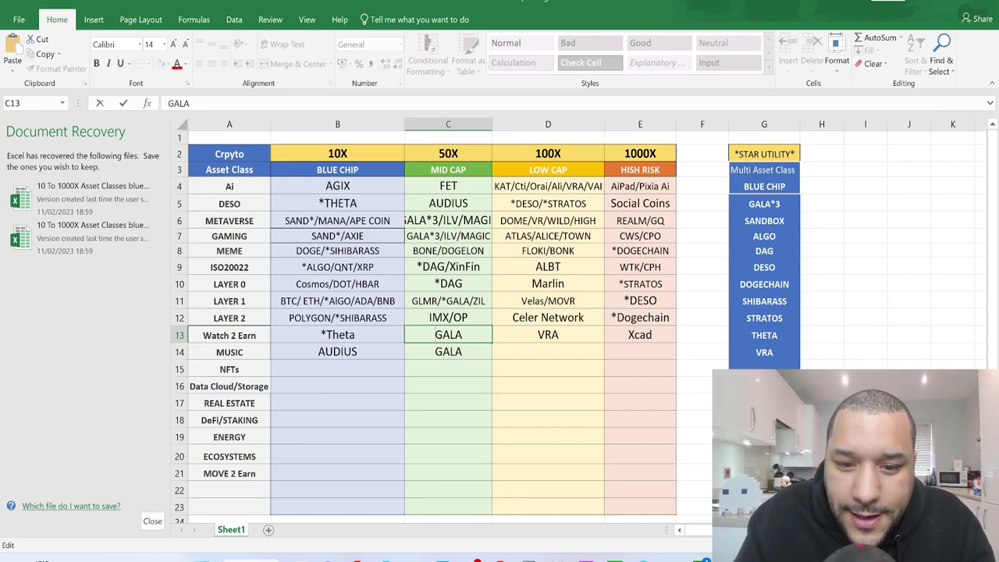
{"action": "key", "text": "BackSpace"}
{"action": "type", "text": "AGIC"}
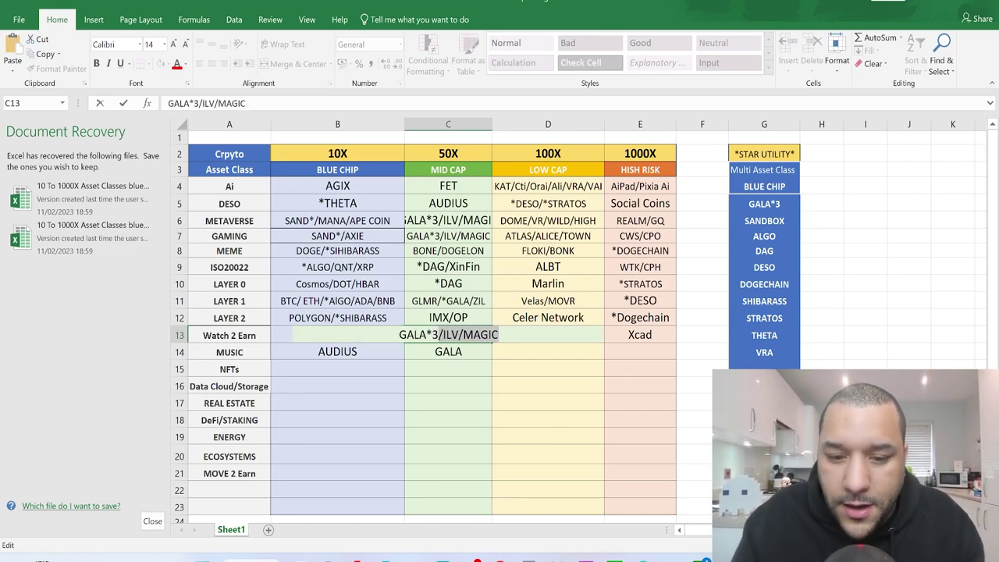
{"action": "left_click", "coordinate": [485, 381]}
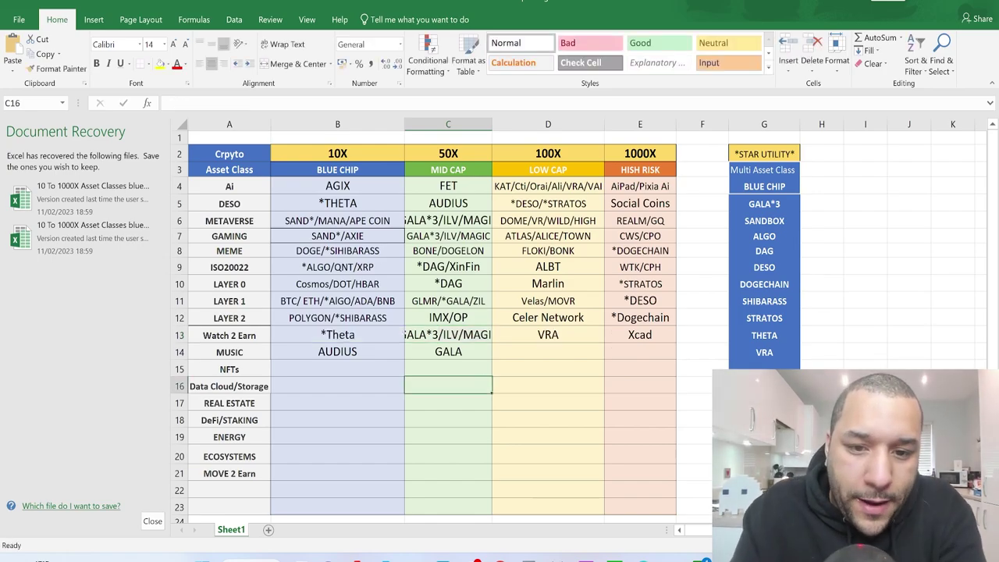
{"action": "double_click", "coordinate": [493, 124]}
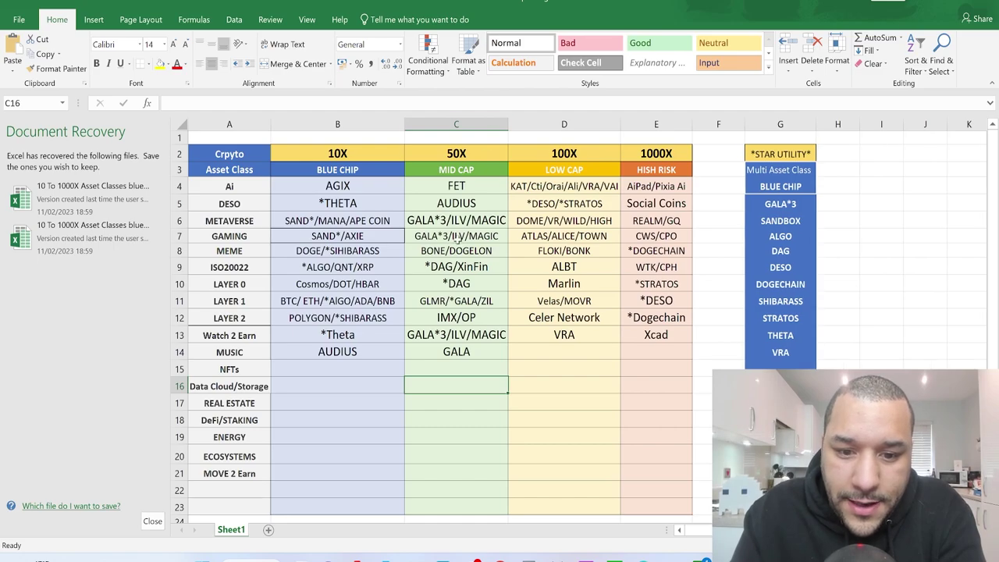
Change the GALA rating in the Multi Asset Class list to GALA*4.
{"action": "left_click", "coordinate": [794, 204]}
{"action": "double_click", "coordinate": [795, 204]}
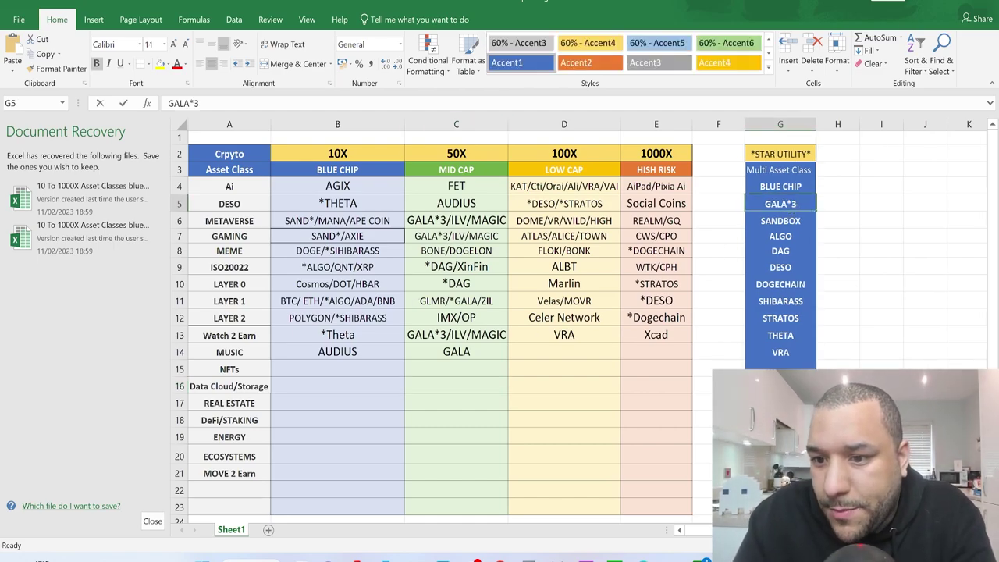
{"action": "key", "text": "BackSpace"}
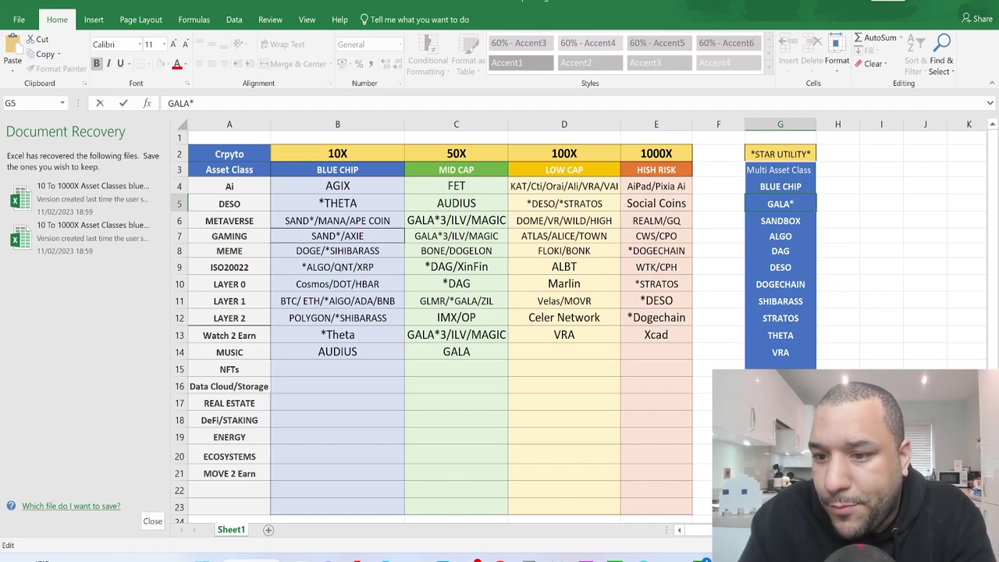
{"action": "type", "text": "4"}
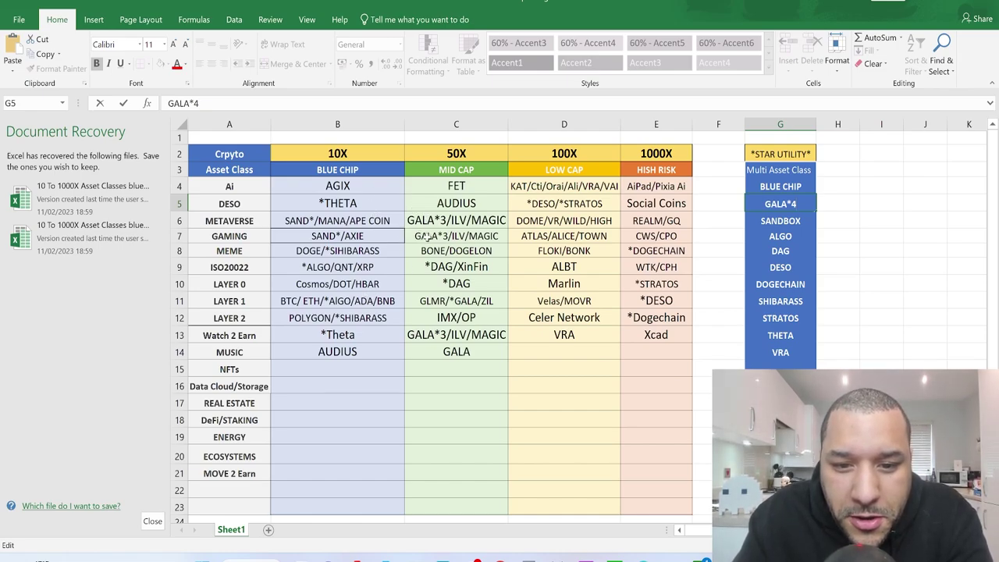
Update the Watch 2 Earn row's 50X entry to GALA*4/ILV/MAGIC.
{"action": "left_click", "coordinate": [442, 336]}
{"action": "double_click", "coordinate": [442, 336]}
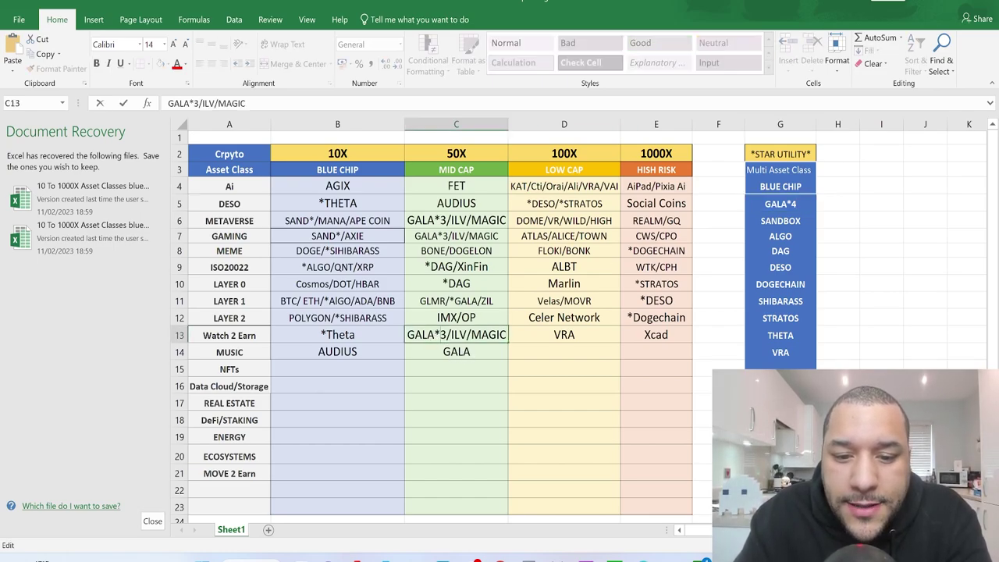
{"action": "key", "text": "BackSpace"}
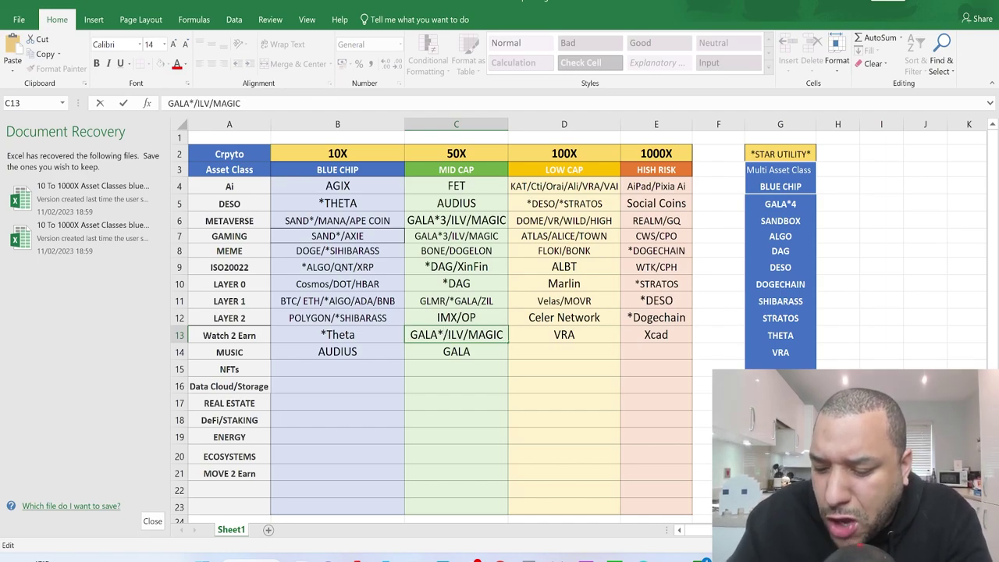
{"action": "type", "text": "4"}
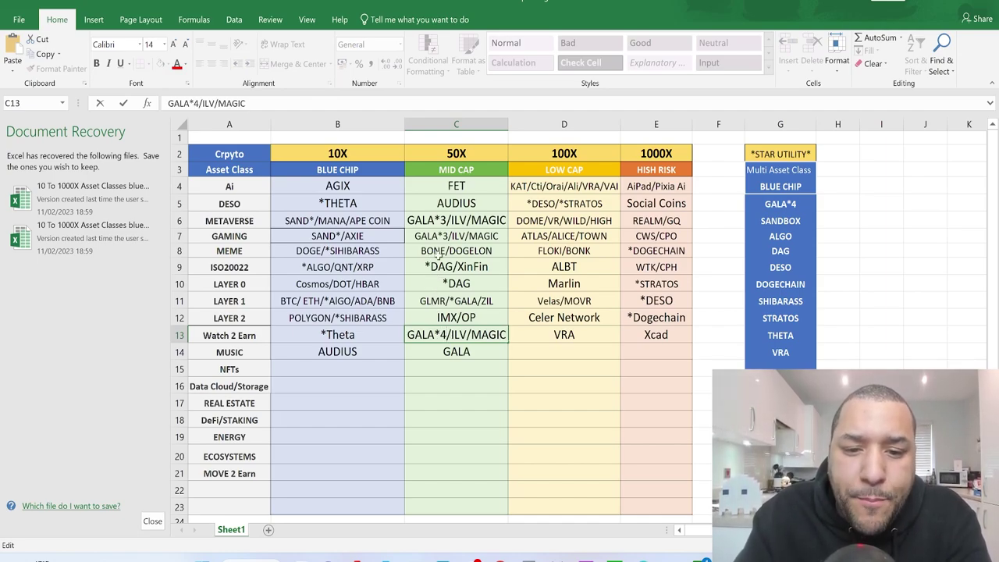
Update the 50X entries of the GAMING and METAVERSE rows to GALA*4/ILV/MAGIC.
{"action": "left_click", "coordinate": [447, 238]}
{"action": "double_click", "coordinate": [447, 239]}
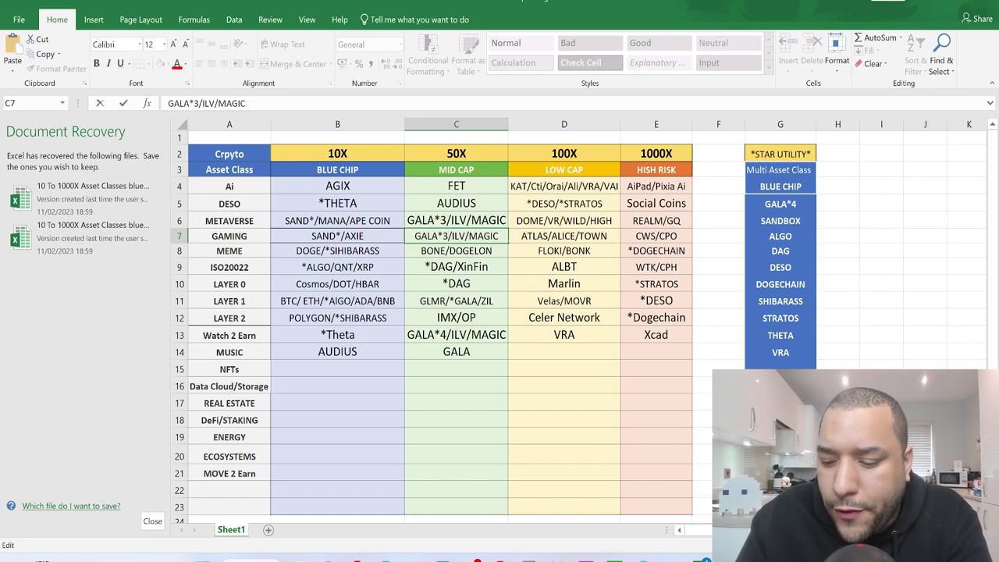
{"action": "key", "text": "BackSpace"}
{"action": "type", "text": "4"}
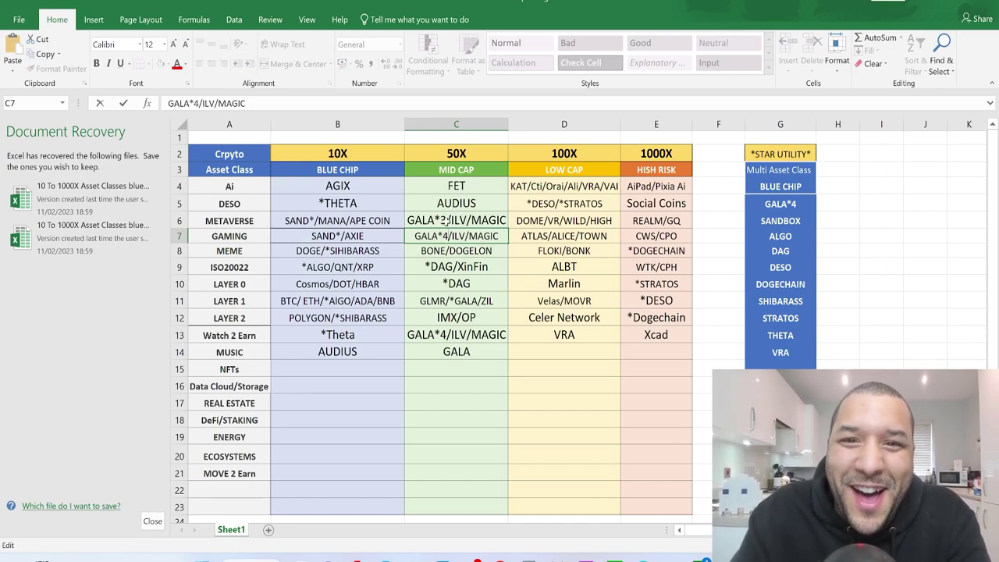
{"action": "left_click", "coordinate": [447, 221]}
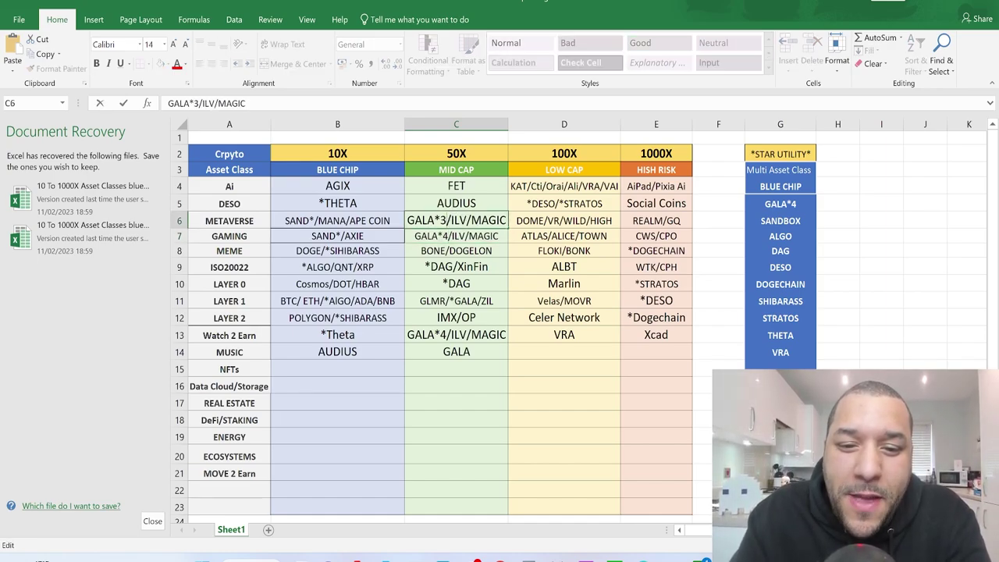
{"action": "key", "text": "BackSpace"}
{"action": "type", "text": "4"}
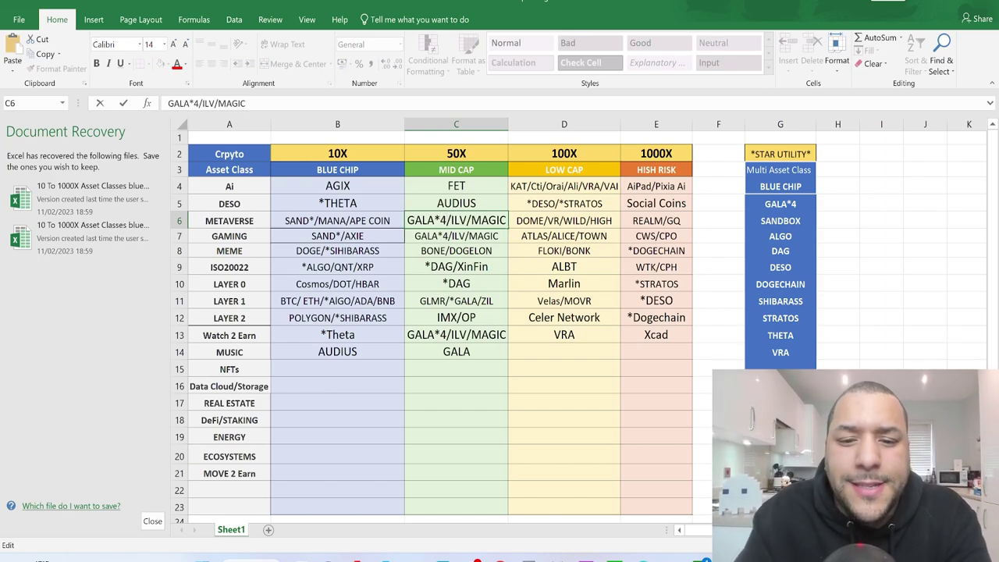
Change the MUSIC row's 50X entry to GALA*4, without the auto-completed ILV/MAGIC ending.
{"action": "left_click", "coordinate": [472, 354]}
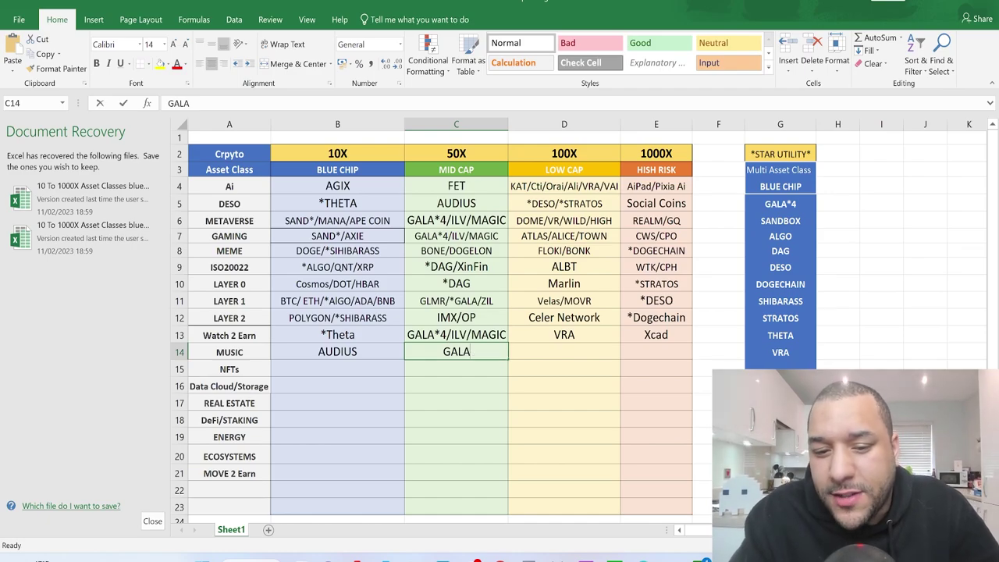
{"action": "double_click", "coordinate": [470, 351]}
{"action": "type", "text": "*4/ILV/MAGIC"}
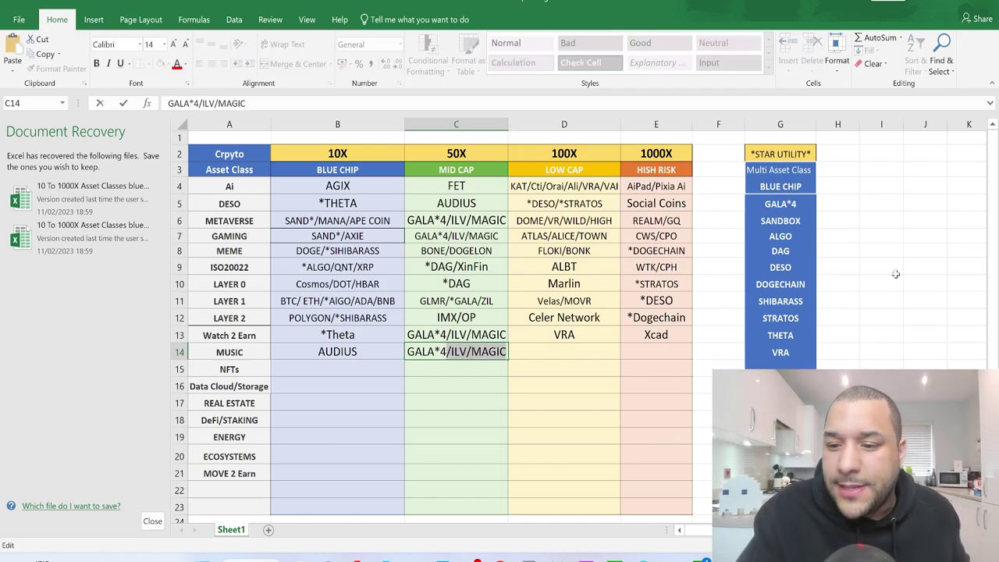
{"action": "left_click", "coordinate": [808, 220]}
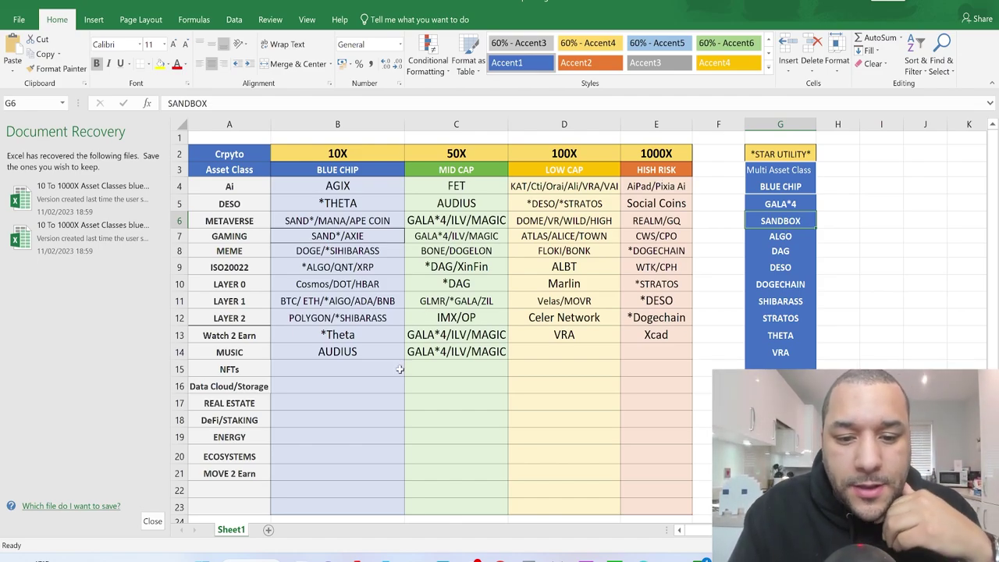
{"action": "left_click", "coordinate": [477, 352]}
{"action": "type", "text": "GALA"}
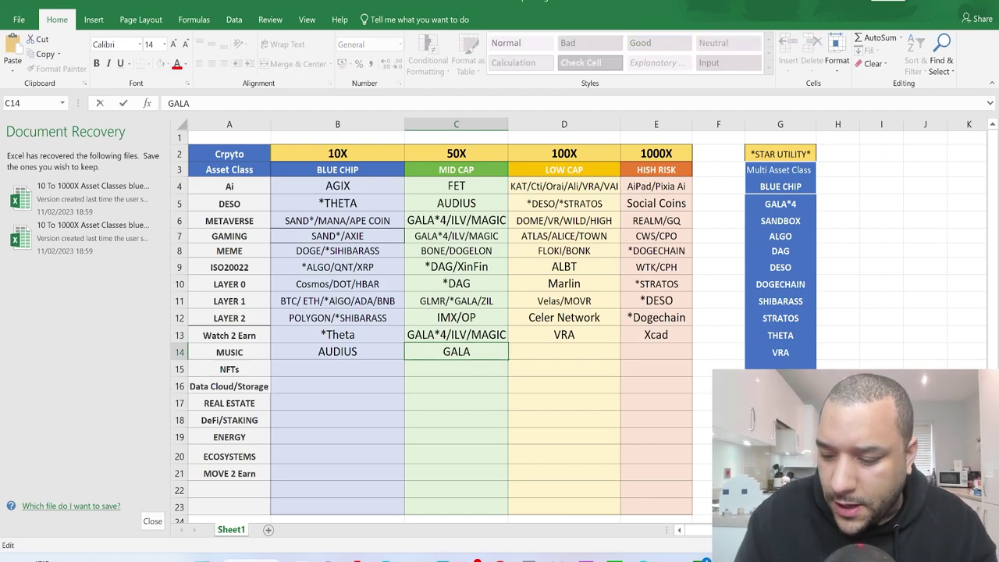
{"action": "type", "text": "*4"}
{"action": "key", "text": "Delete"}
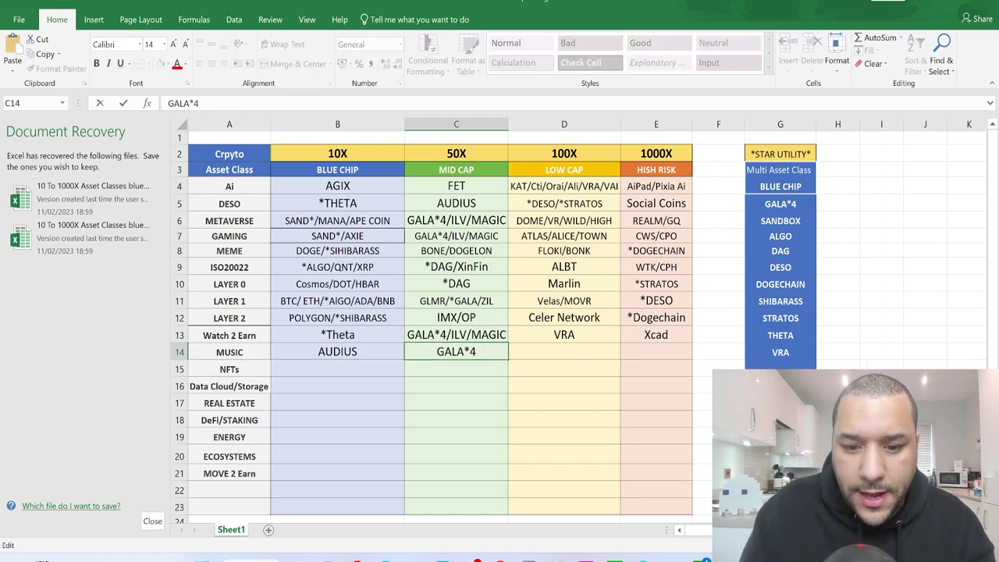
{"action": "key", "text": "Return"}
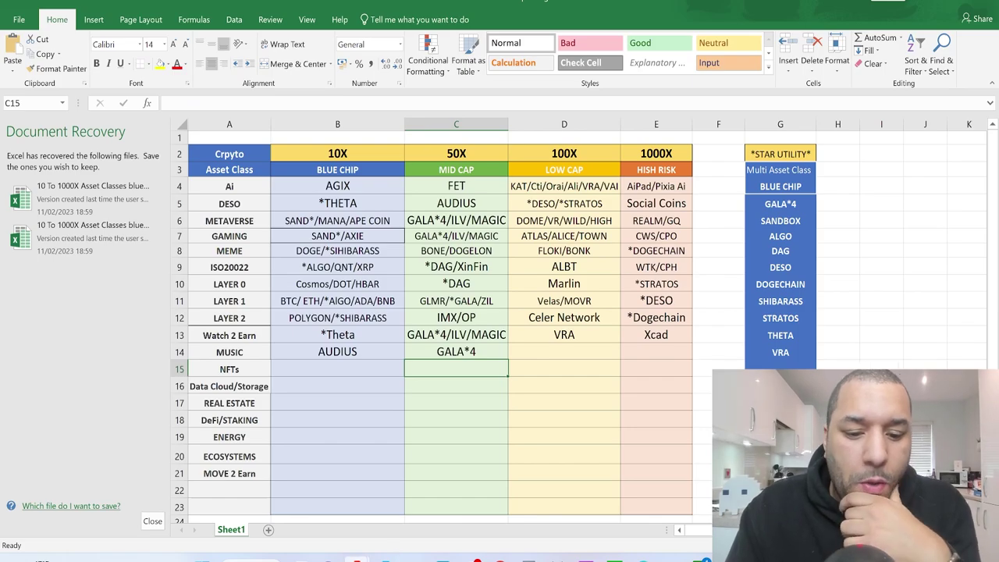
Switch to the Brave browser and bring up the market cap on the CoinGecko page for Audius.
{"action": "mouse_move", "coordinate": [358, 559]}
{"action": "left_click", "coordinate": [310, 513]}
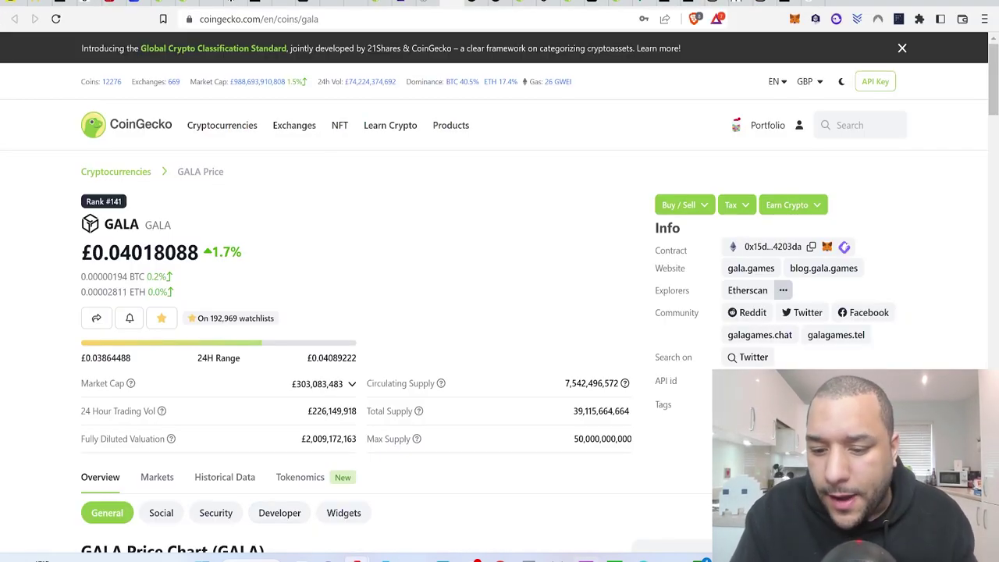
{"action": "left_click", "coordinate": [615, 559]}
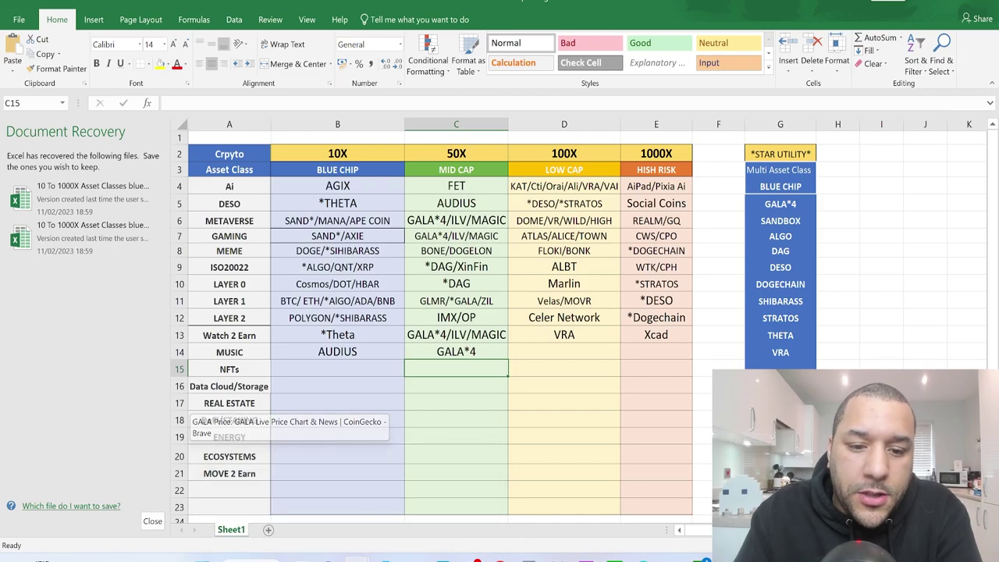
{"action": "left_click", "coordinate": [316, 539]}
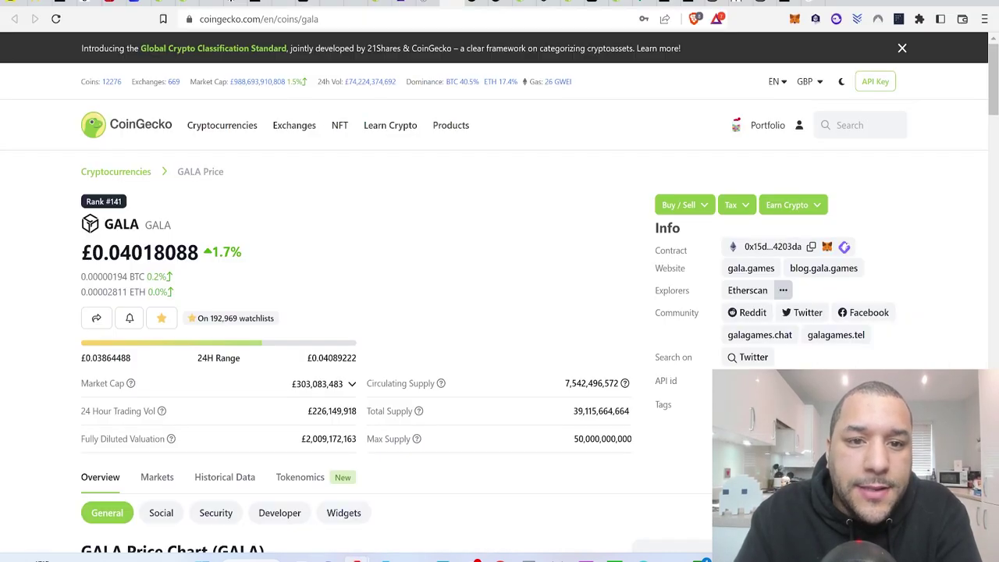
{"action": "left_click", "coordinate": [373, 3]}
{"action": "scroll", "coordinate": [317, 406], "scroll_direction": "down", "scroll_amount": 2}
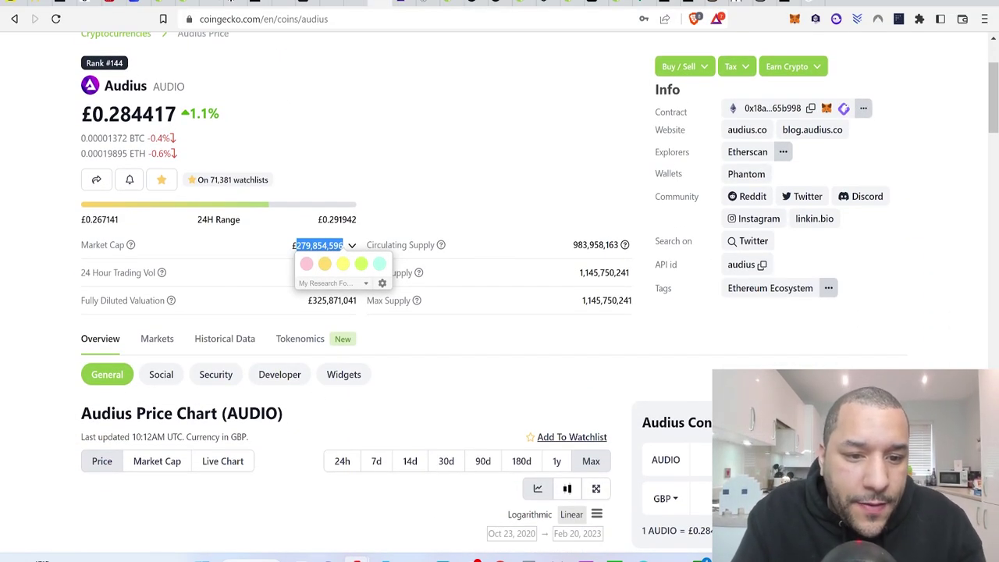
Switch to Calculator and multiply Audius's market cap of 279,854,596 by 10.
{"action": "left_click", "coordinate": [529, 559]}
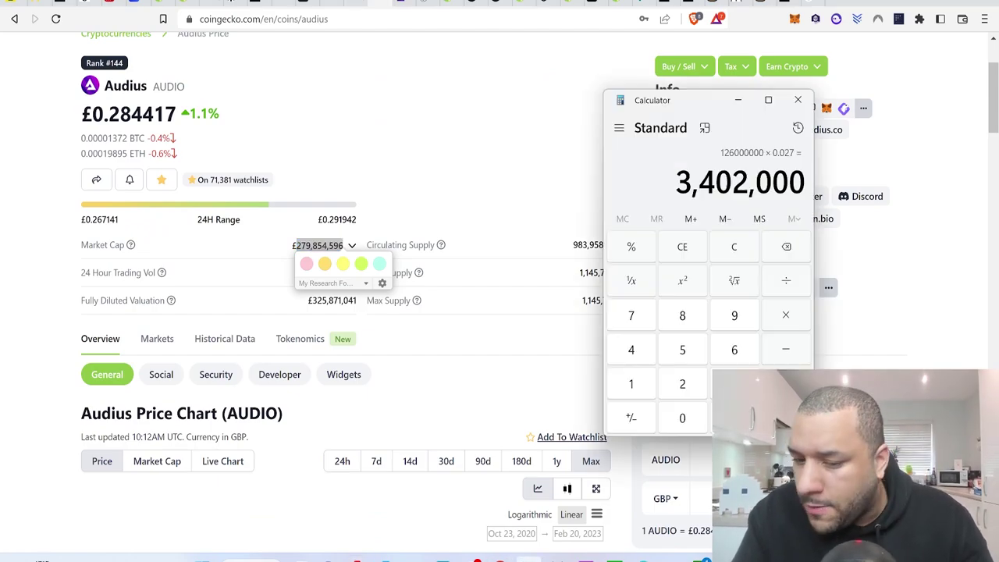
{"action": "left_click", "coordinate": [729, 256]}
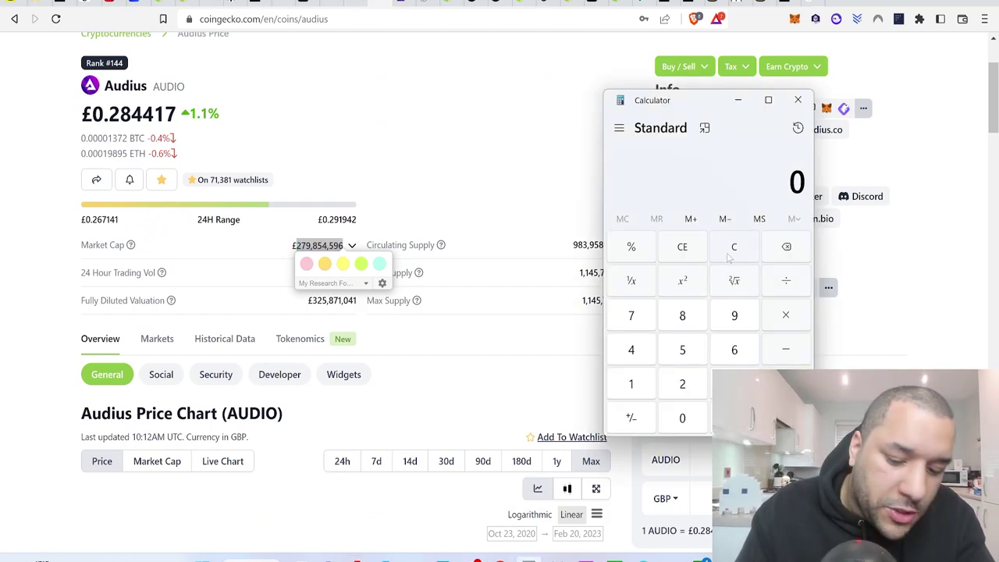
{"action": "type", "text": "279,854,596"}
{"action": "left_click", "coordinate": [785, 317]}
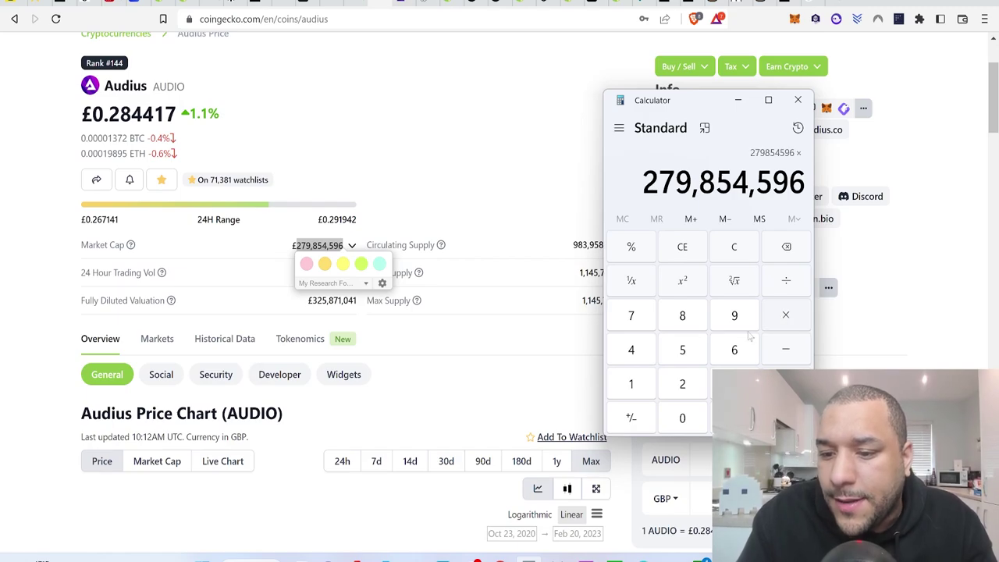
{"action": "left_click", "coordinate": [638, 374]}
{"action": "left_click", "coordinate": [684, 415]}
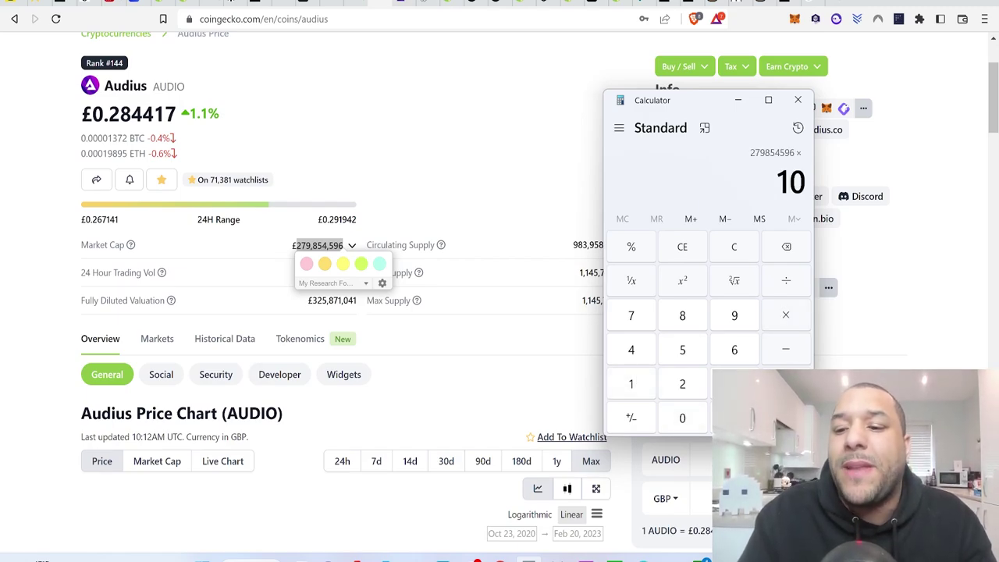
{"action": "key", "text": "Return"}
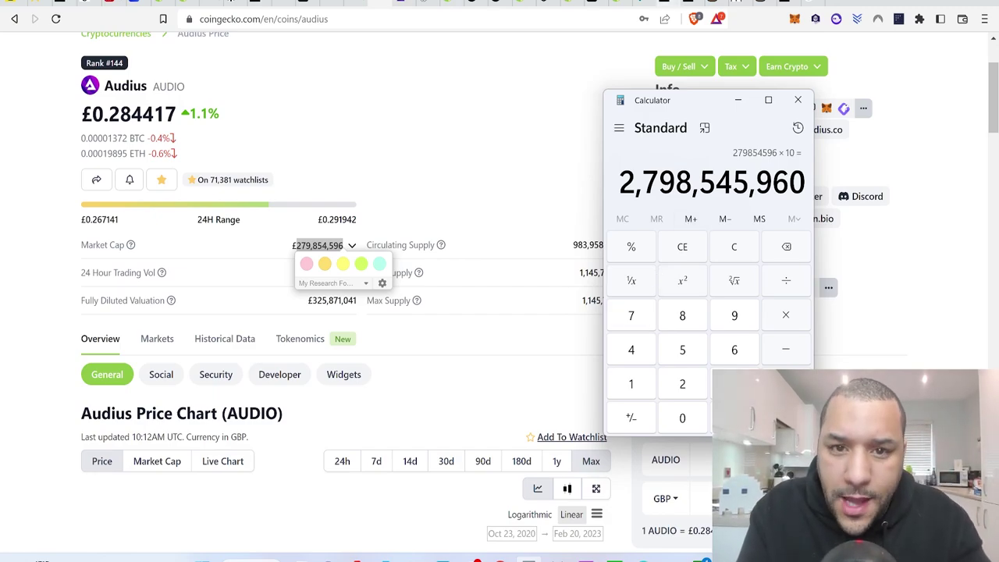
Return to the browser and copy GALA's market cap figure from its CoinGecko page.
{"action": "key", "text": "alt+Tab"}
{"action": "left_click", "coordinate": [453, 2]}
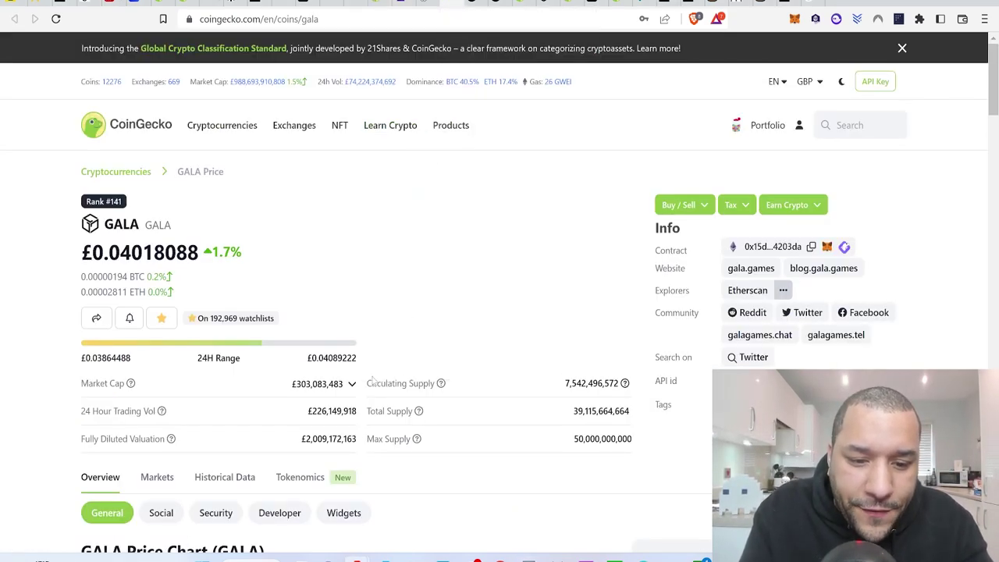
{"action": "left_click_drag", "start_coordinate": [295, 383], "coordinate": [343, 383]}
{"action": "key", "text": "ctrl+c"}
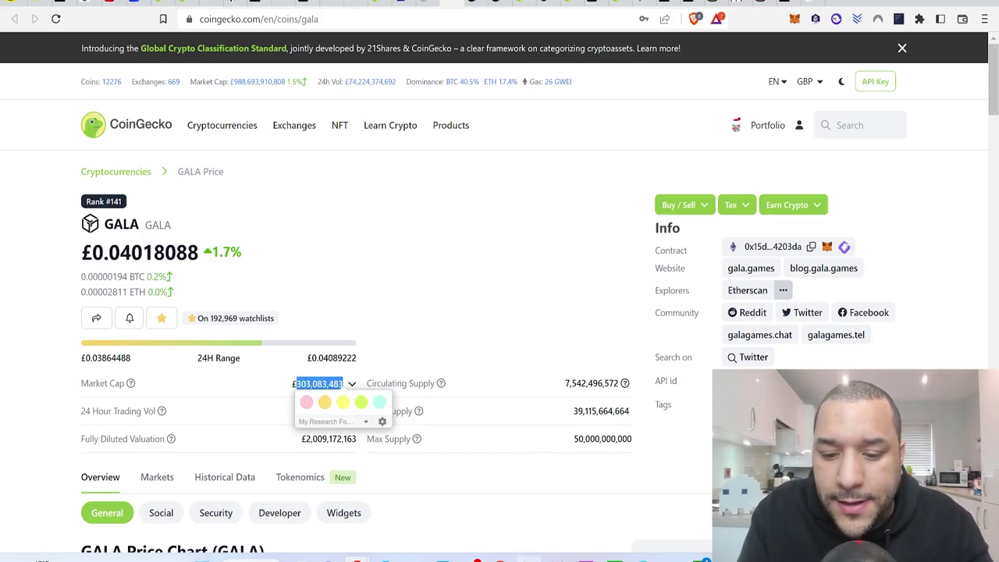
Paste GALA's market cap of 303,083,483 into Calculator and multiply it by 50.
{"action": "left_click", "coordinate": [529, 559]}
{"action": "key", "text": "ctrl+v"}
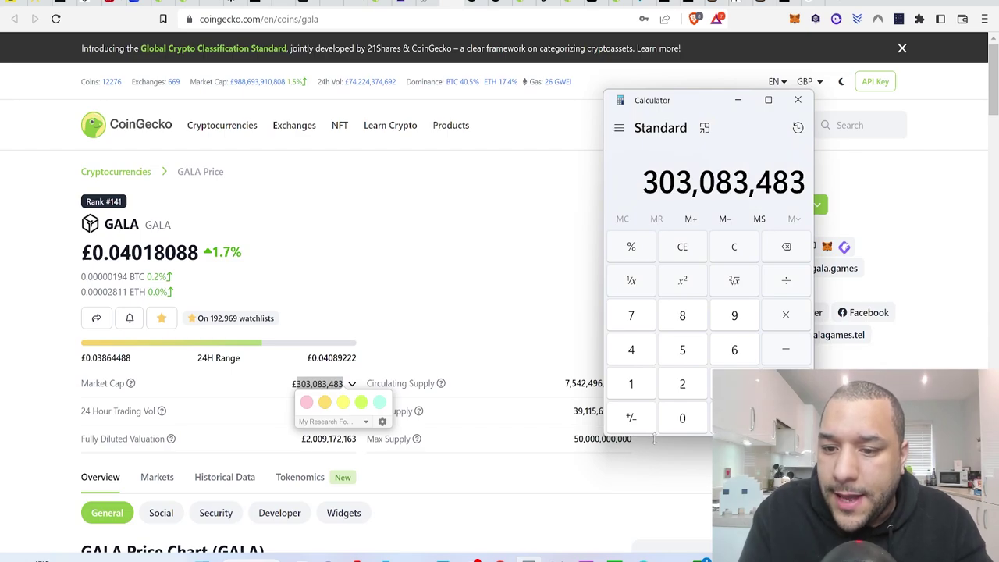
{"action": "left_click", "coordinate": [767, 318]}
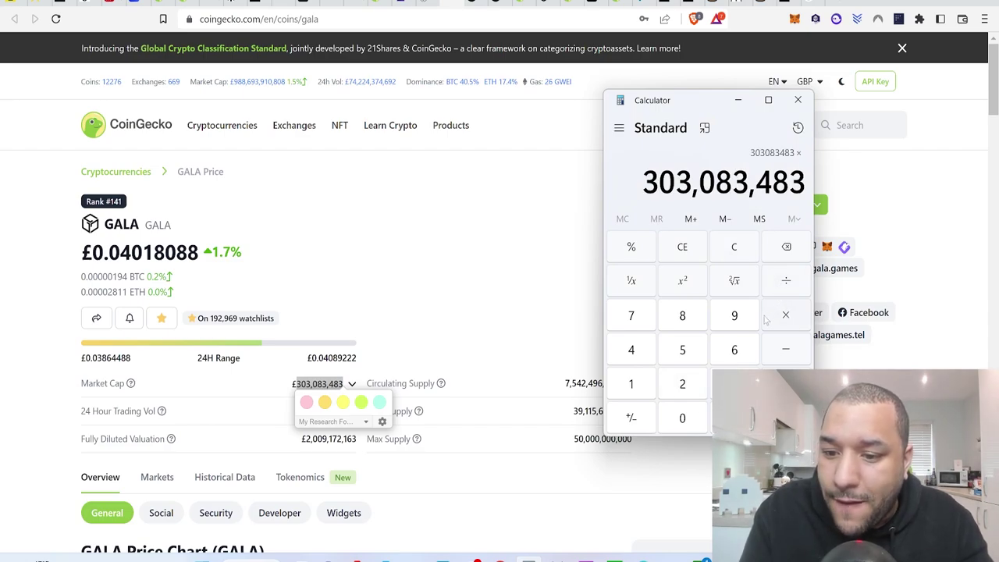
{"action": "left_click", "coordinate": [691, 354]}
{"action": "left_click", "coordinate": [685, 415]}
{"action": "key", "text": "Return"}
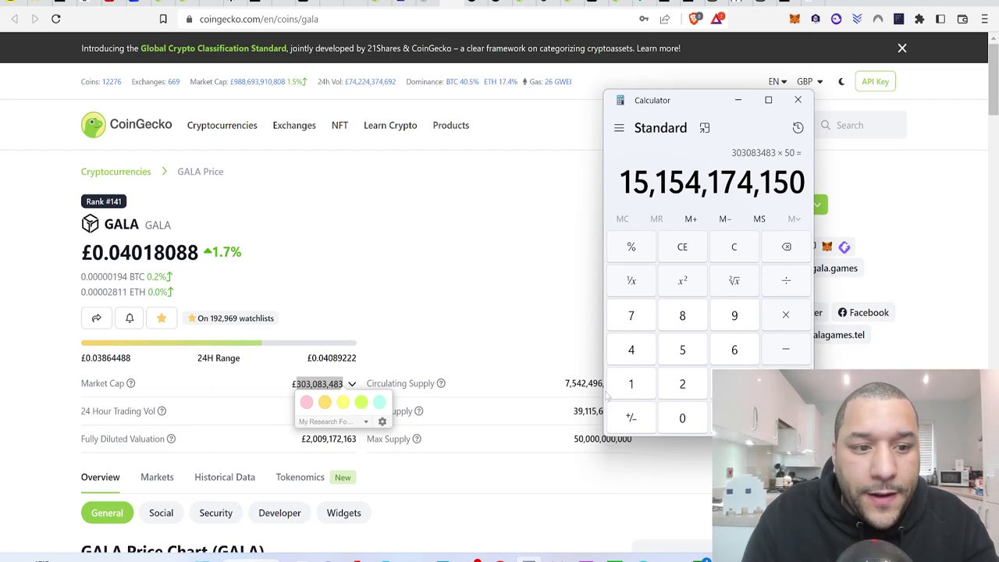
Switch from the spreadsheet to the Brave browser and check the market cap on Opulous's CoinGecko page.
{"action": "left_click", "coordinate": [491, 227]}
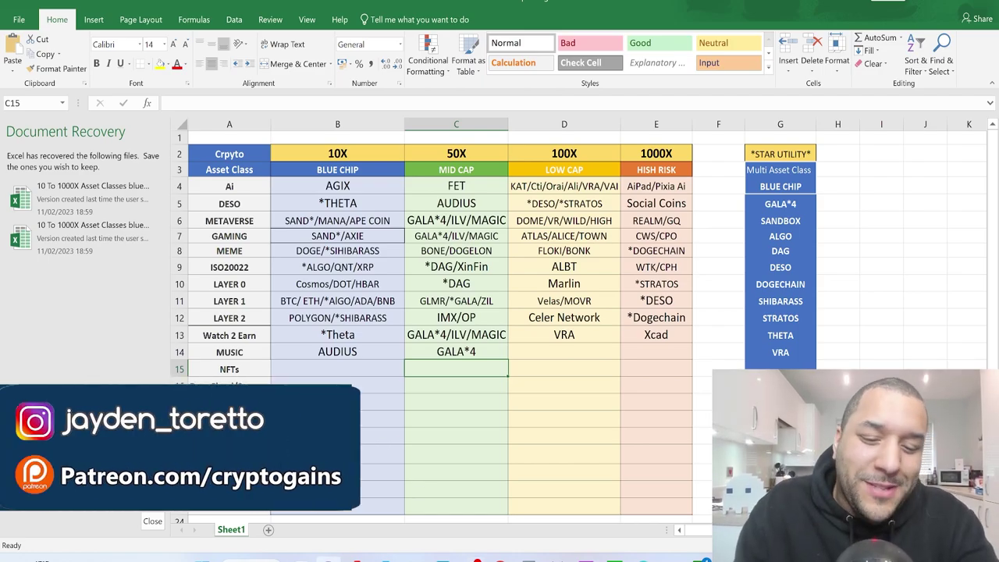
{"action": "mouse_move", "coordinate": [356, 560]}
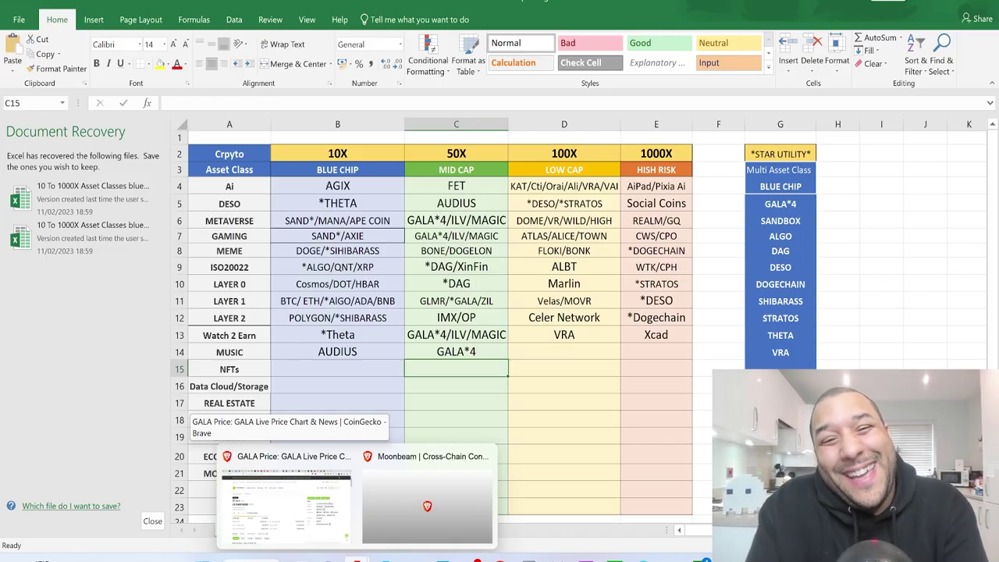
{"action": "left_click", "coordinate": [323, 512]}
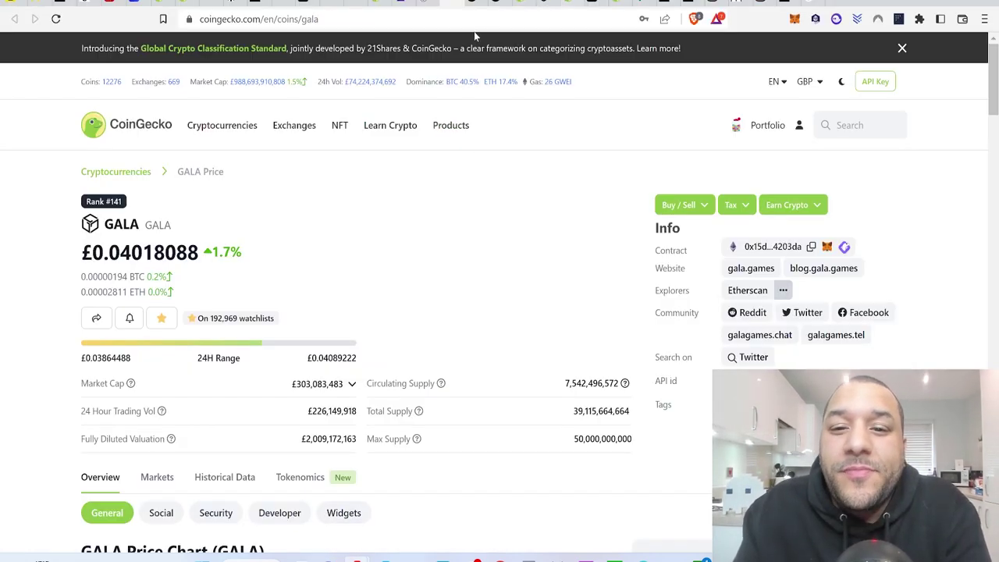
{"action": "left_click", "coordinate": [521, 3]}
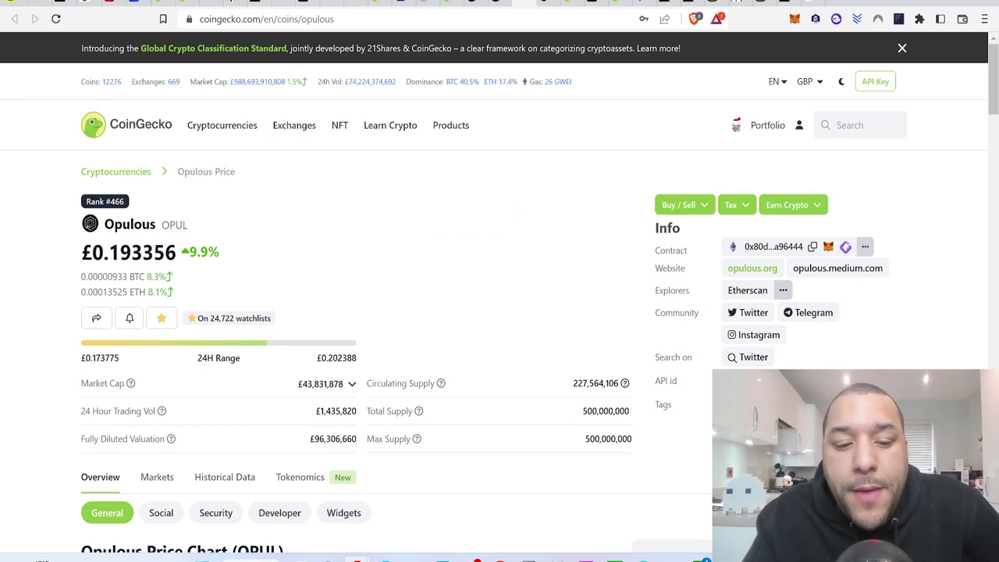
{"action": "double_click", "coordinate": [321, 384]}
{"action": "left_click", "coordinate": [438, 358]}
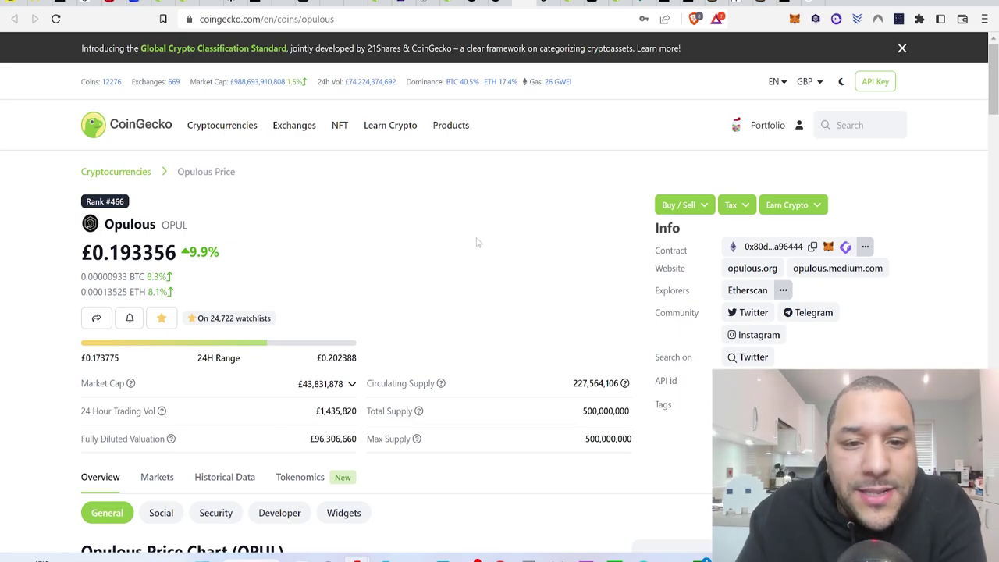
Bring up the opulous.org website and look through the artist releases in its MFT Sales section.
{"action": "left_click", "coordinate": [550, 3]}
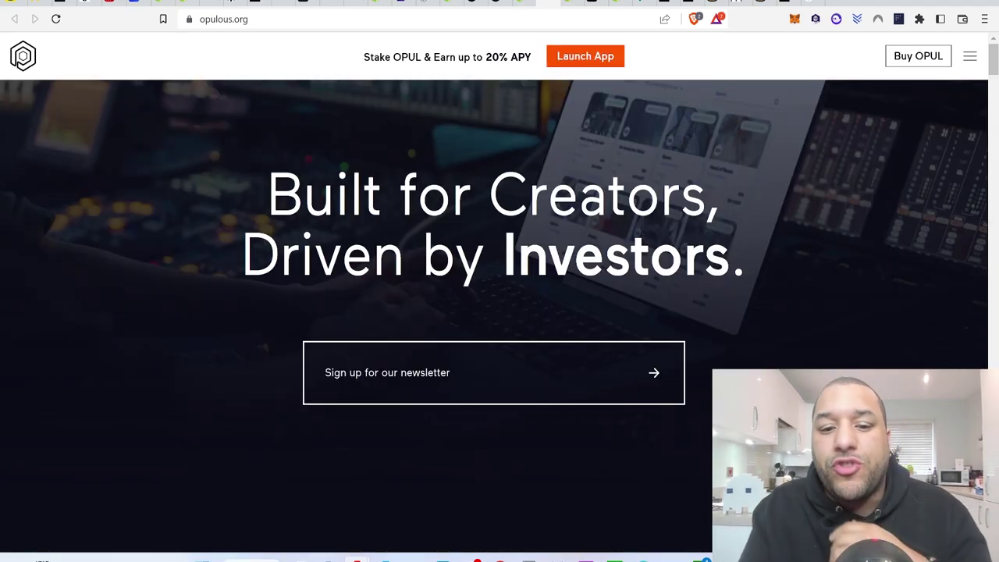
{"action": "scroll", "coordinate": [504, 188], "scroll_direction": "down", "scroll_amount": 5}
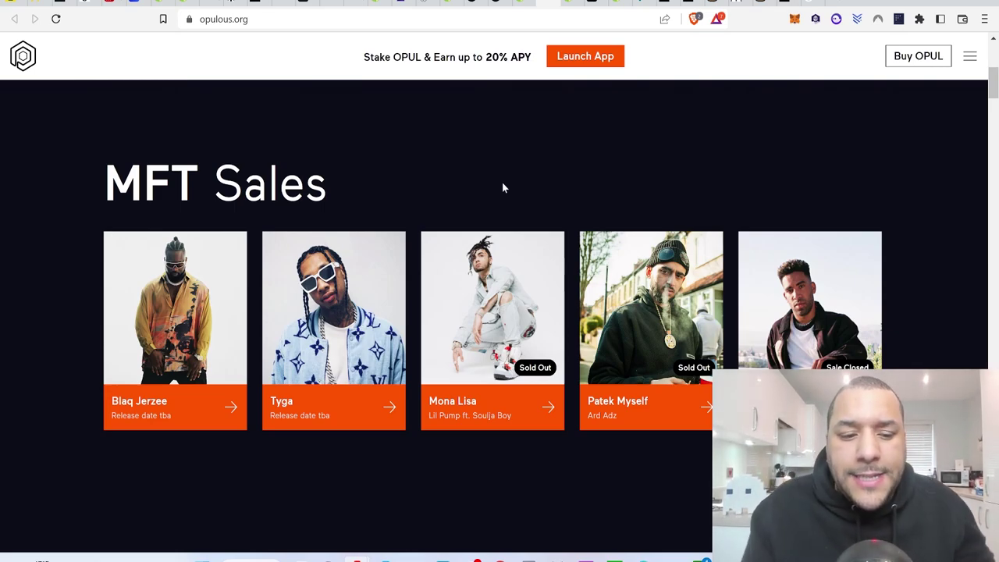
{"action": "scroll", "coordinate": [484, 187], "scroll_direction": "down", "scroll_amount": 1}
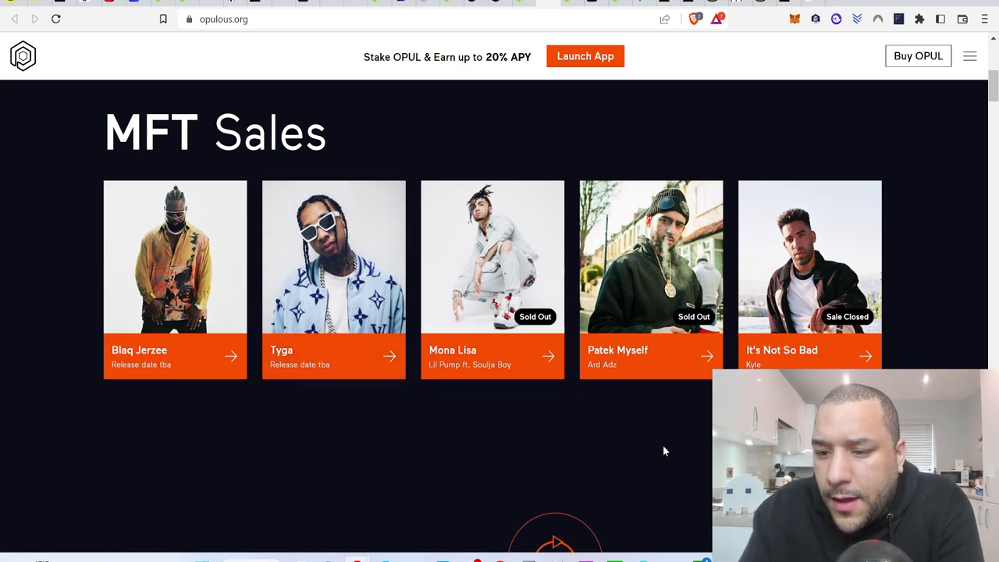
{"action": "scroll", "coordinate": [628, 452], "scroll_direction": "down", "scroll_amount": 1}
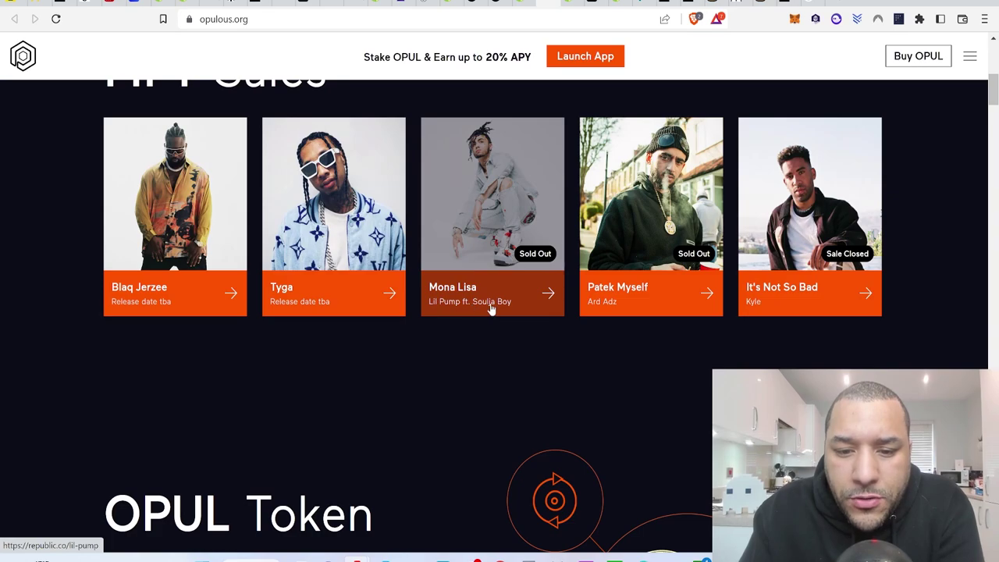
{"action": "scroll", "coordinate": [490, 309], "scroll_direction": "down", "scroll_amount": 1}
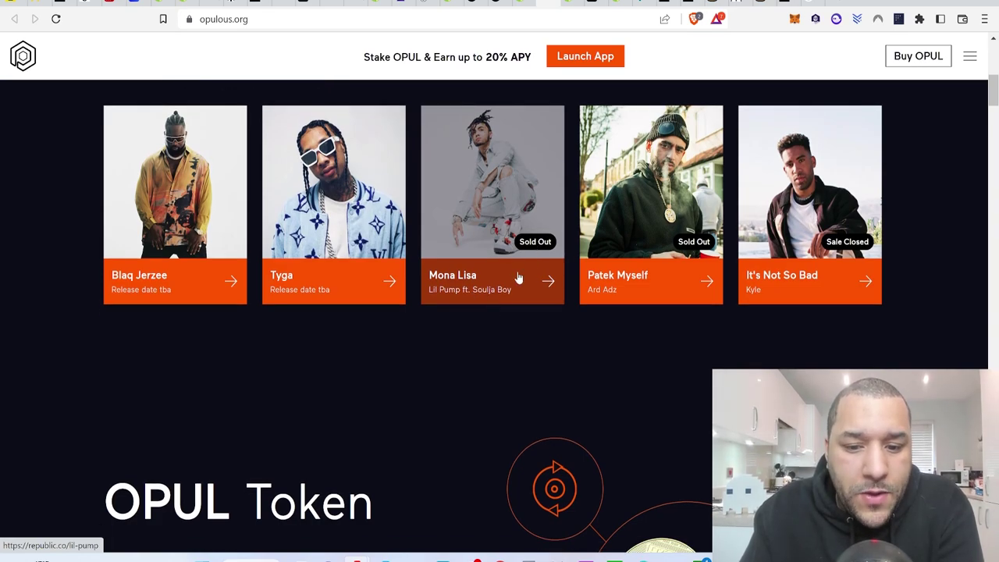
{"action": "scroll", "coordinate": [508, 289], "scroll_direction": "down", "scroll_amount": 3}
{"action": "scroll", "coordinate": [505, 292], "scroll_direction": "down", "scroll_amount": 3}
{"action": "scroll", "coordinate": [504, 292], "scroll_direction": "up", "scroll_amount": 8}
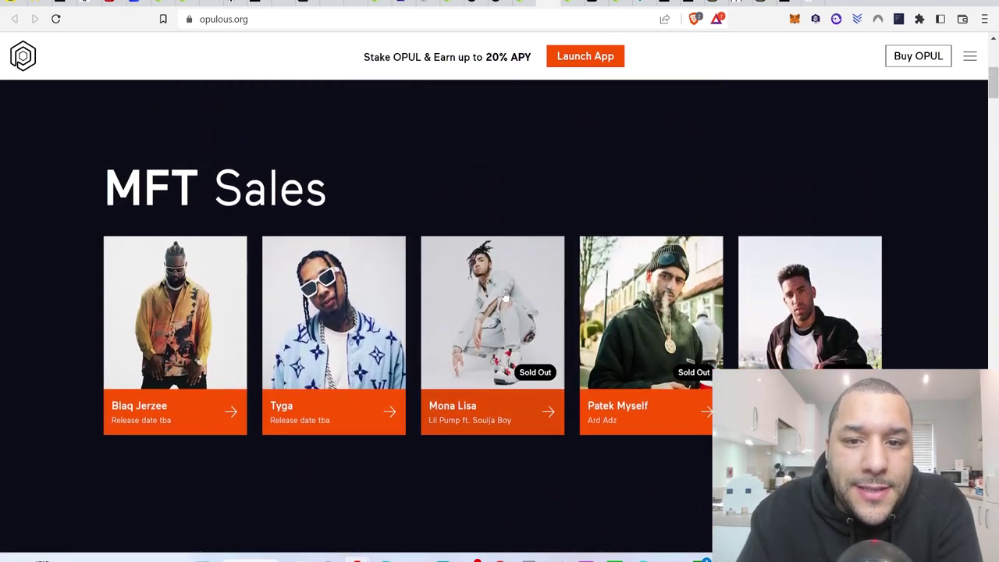
View the artists page on music.gala.com for comparison and return to the MFT Sales section of opulous.org.
{"action": "left_click", "coordinate": [503, 4]}
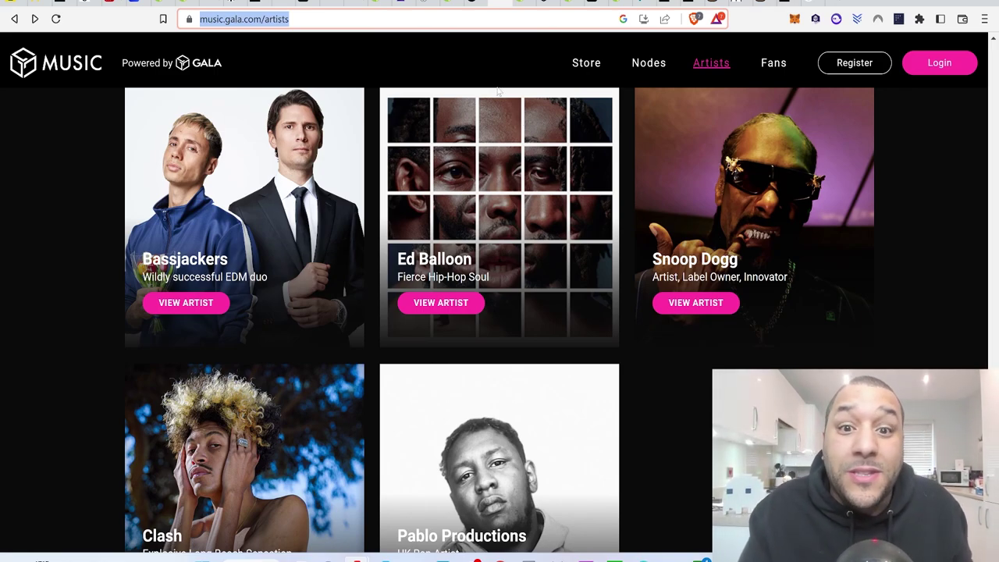
{"action": "left_click", "coordinate": [544, 3]}
{"action": "scroll", "coordinate": [334, 401], "scroll_direction": "down", "scroll_amount": 3}
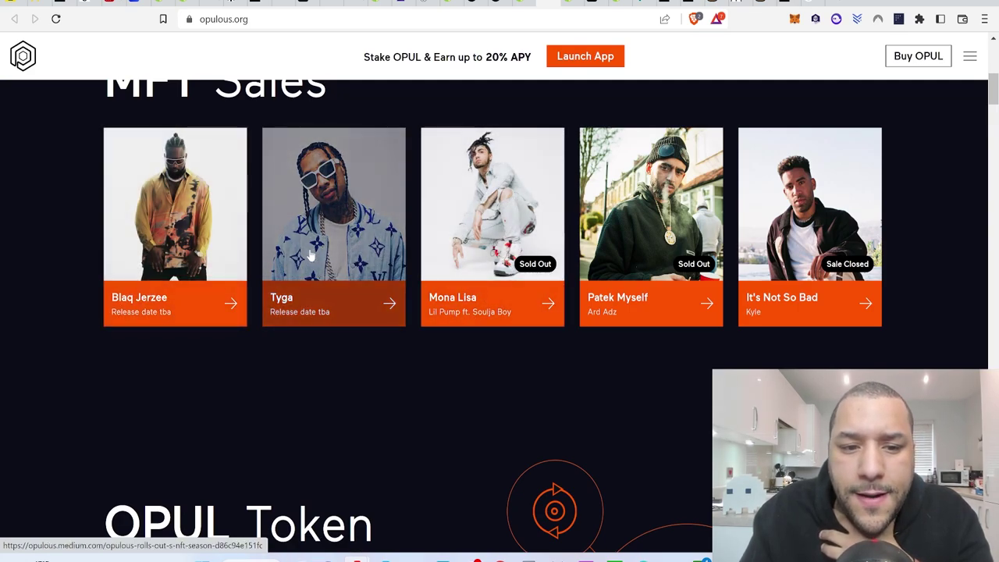
Find the OPUL Token section on opulous.org and read its description of buying and staking OPUL.
{"action": "scroll", "coordinate": [430, 323], "scroll_direction": "down", "scroll_amount": 6}
{"action": "scroll", "coordinate": [430, 323], "scroll_direction": "down", "scroll_amount": 6}
{"action": "scroll", "coordinate": [430, 323], "scroll_direction": "up", "scroll_amount": 8}
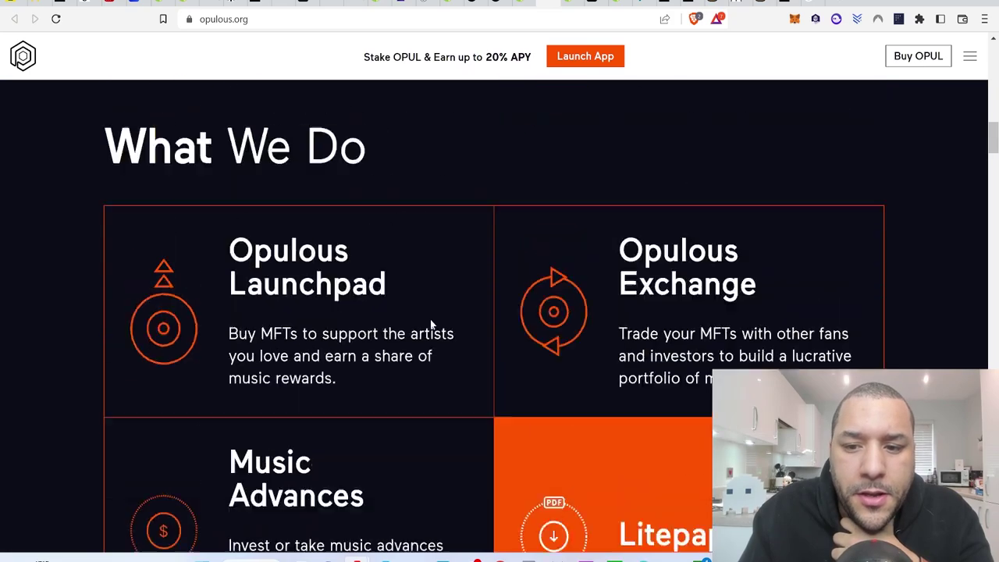
{"action": "scroll", "coordinate": [430, 324], "scroll_direction": "up", "scroll_amount": 1}
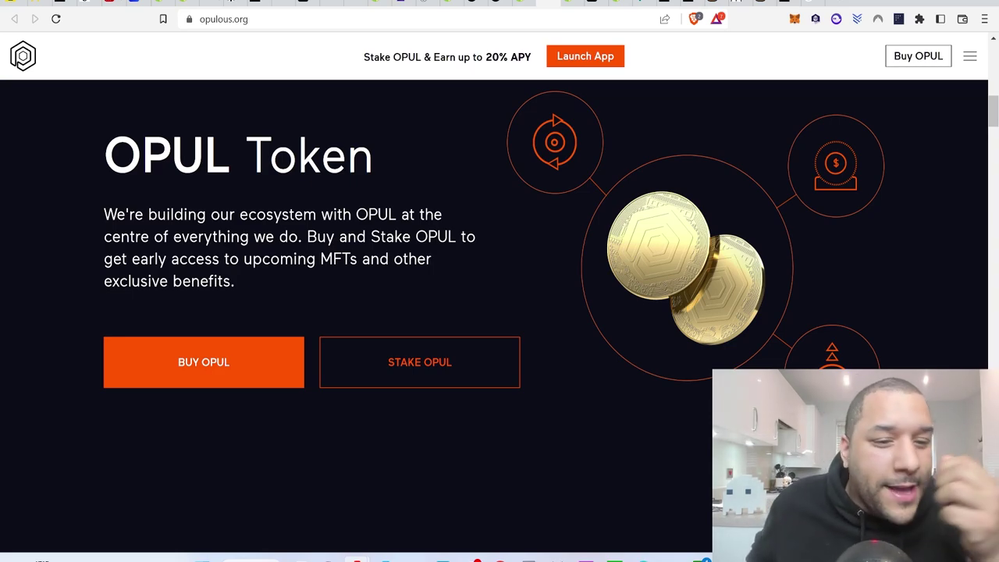
{"action": "scroll", "coordinate": [320, 252], "scroll_direction": "down", "scroll_amount": 1}
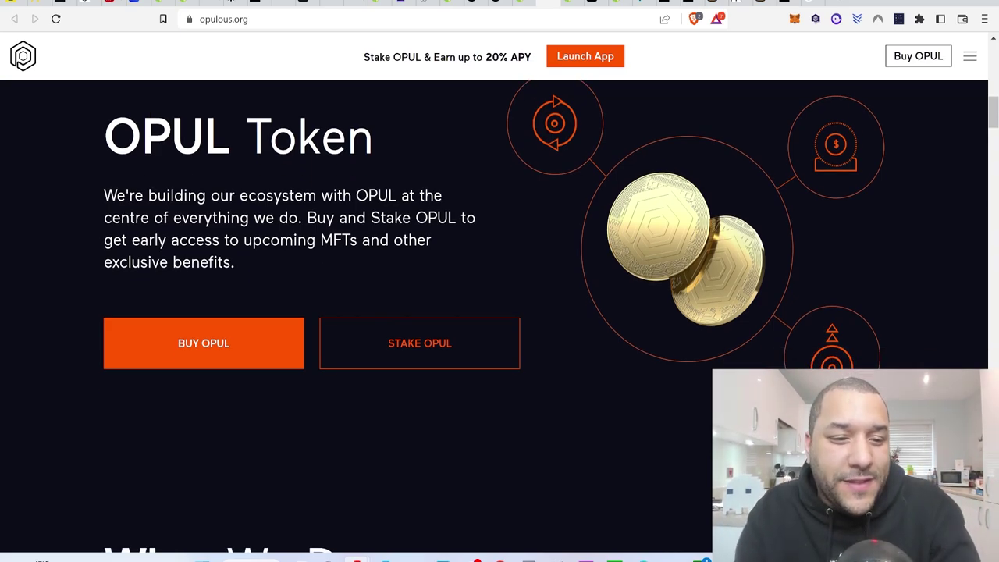
{"action": "scroll", "coordinate": [393, 221], "scroll_direction": "down", "scroll_amount": 2}
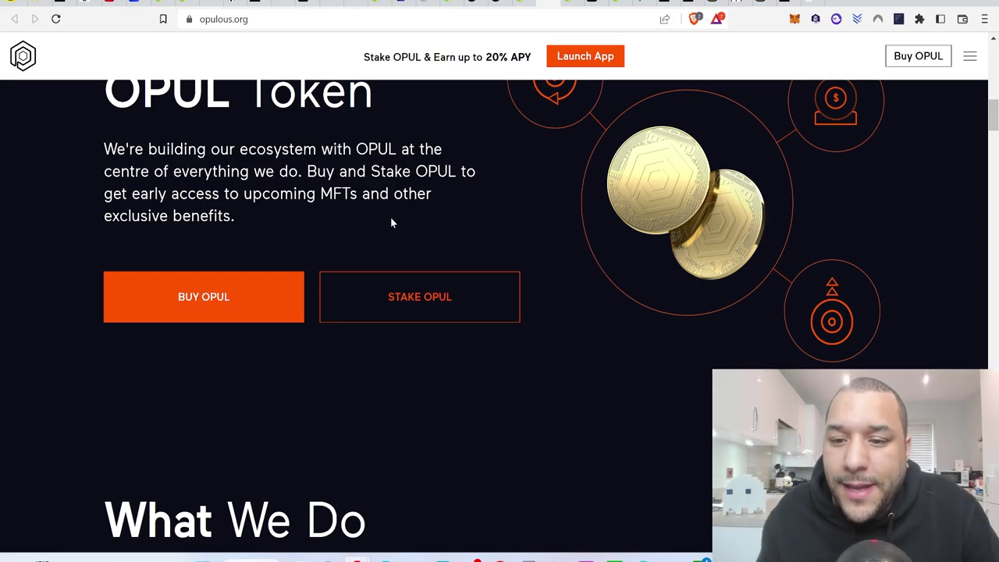
{"action": "scroll", "coordinate": [454, 255], "scroll_direction": "down", "scroll_amount": 1}
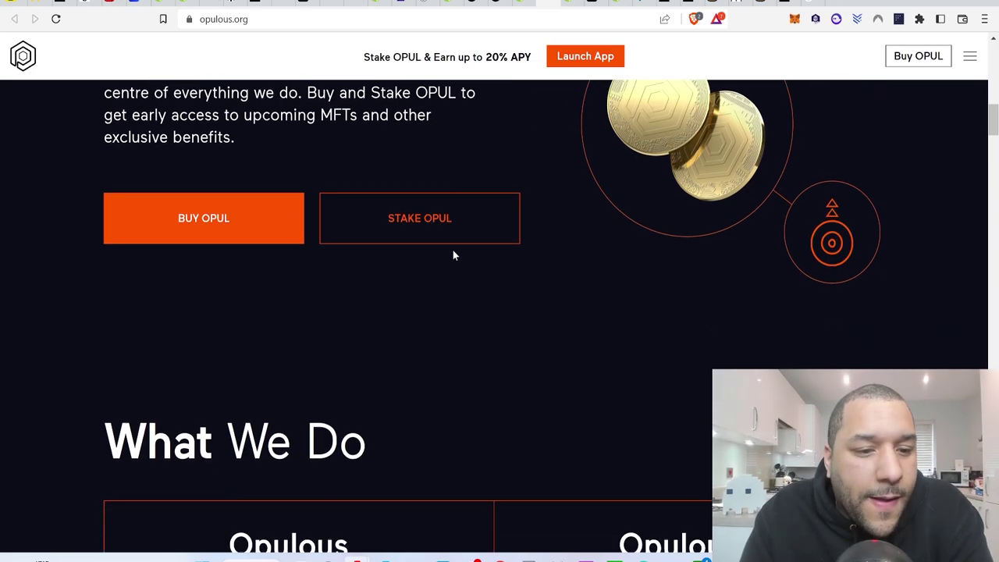
Read the What We Do section of opulous.org, covering Opulous Launchpad, Opulous Exchange and Music Advances.
{"action": "scroll", "coordinate": [454, 255], "scroll_direction": "down", "scroll_amount": 2}
{"action": "scroll", "coordinate": [454, 256], "scroll_direction": "down", "scroll_amount": 2}
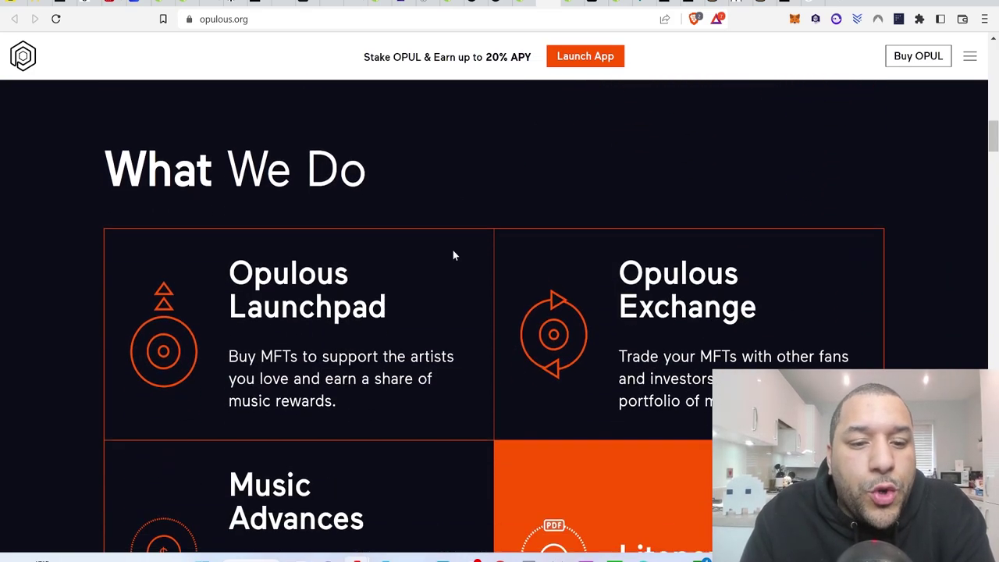
{"action": "scroll", "coordinate": [453, 255], "scroll_direction": "down", "scroll_amount": 1}
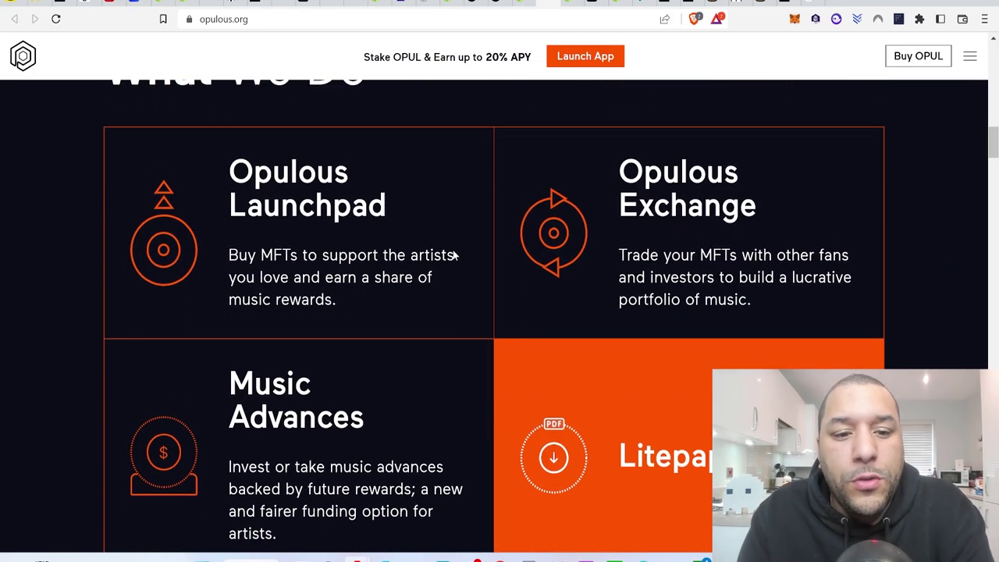
{"action": "scroll", "coordinate": [453, 255], "scroll_direction": "down", "scroll_amount": 1}
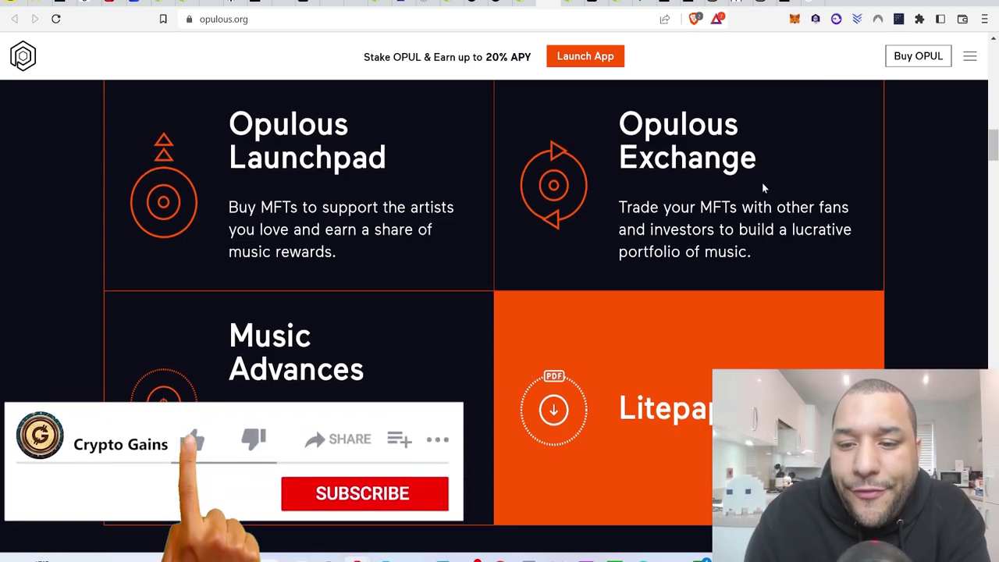
{"action": "scroll", "coordinate": [765, 188], "scroll_direction": "down", "scroll_amount": 1}
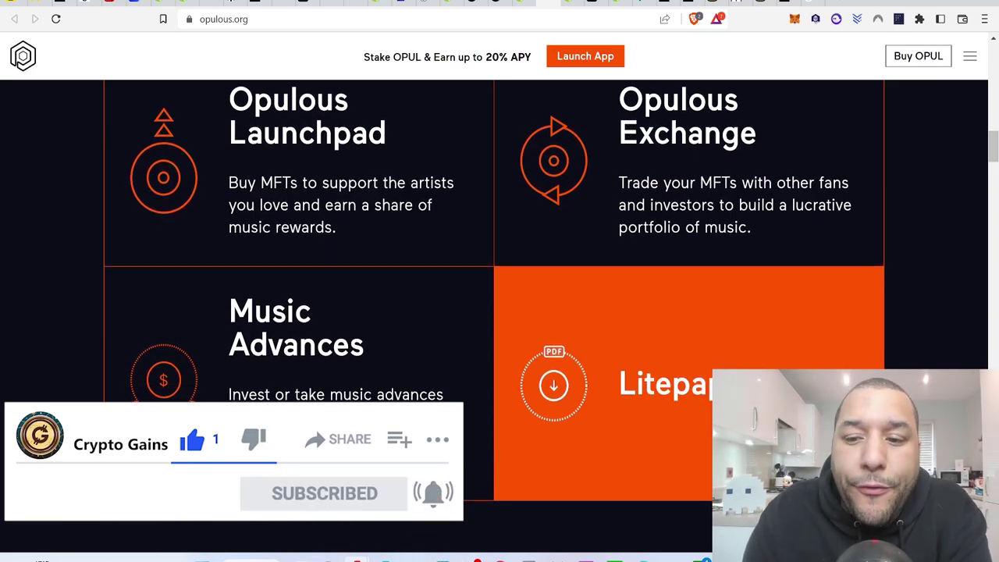
{"action": "scroll", "coordinate": [764, 189], "scroll_direction": "down", "scroll_amount": 1}
{"action": "scroll", "coordinate": [763, 189], "scroll_direction": "down", "scroll_amount": 2}
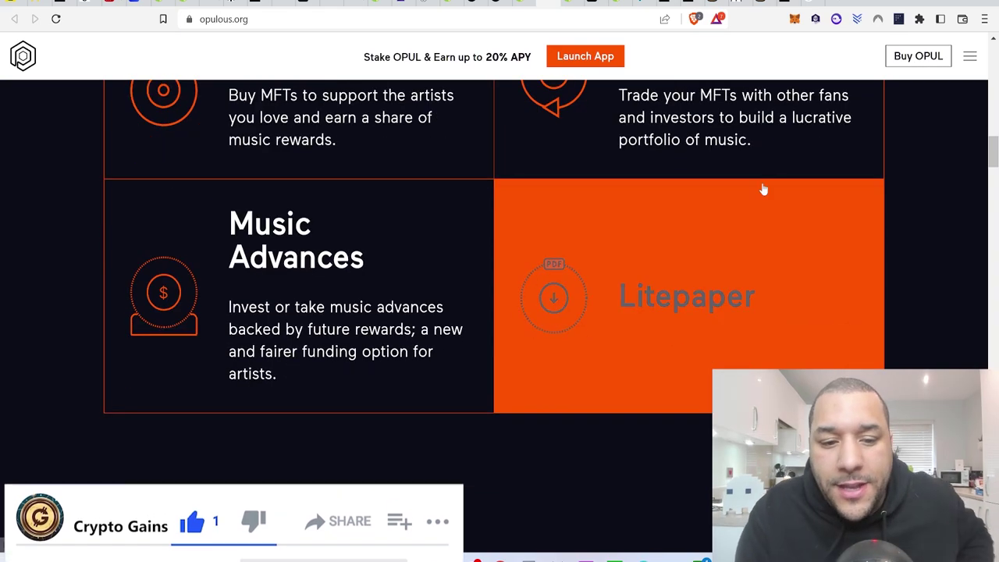
{"action": "scroll", "coordinate": [763, 189], "scroll_direction": "down", "scroll_amount": 2}
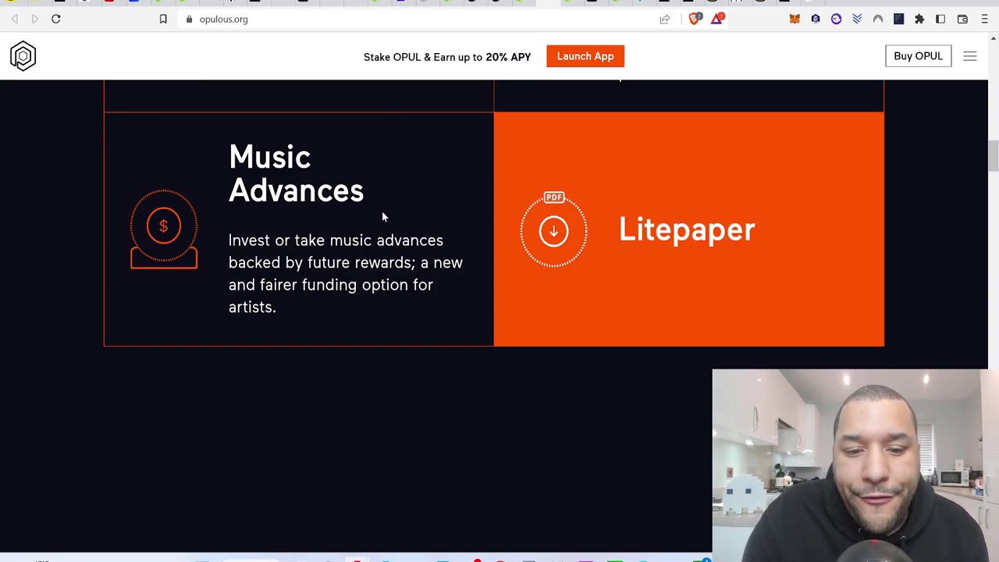
Review the opulous.org home page from its opening banner to the statement on blockchain and smart contract technology.
{"action": "scroll", "coordinate": [382, 217], "scroll_direction": "up", "scroll_amount": 6}
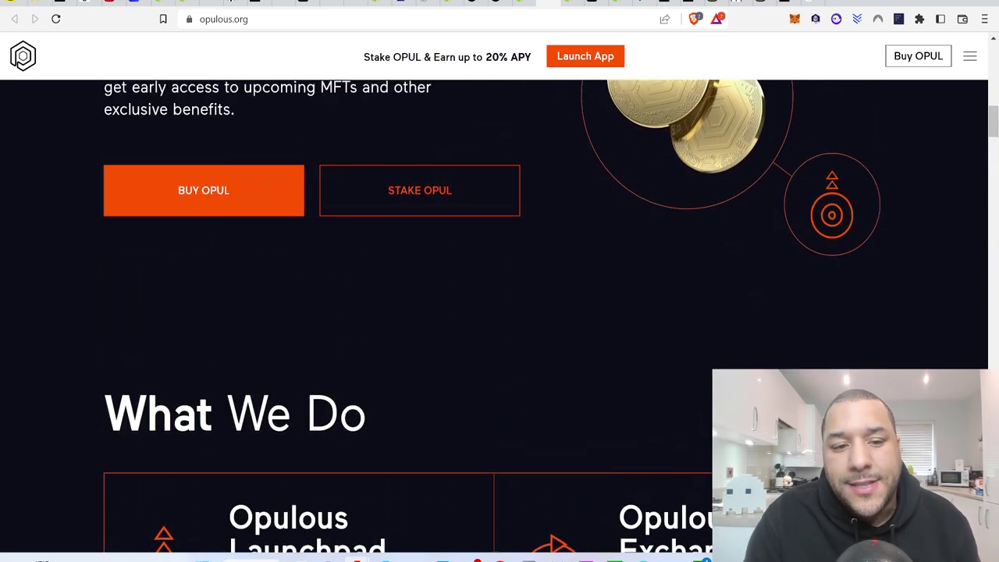
{"action": "scroll", "coordinate": [382, 216], "scroll_direction": "up", "scroll_amount": 10}
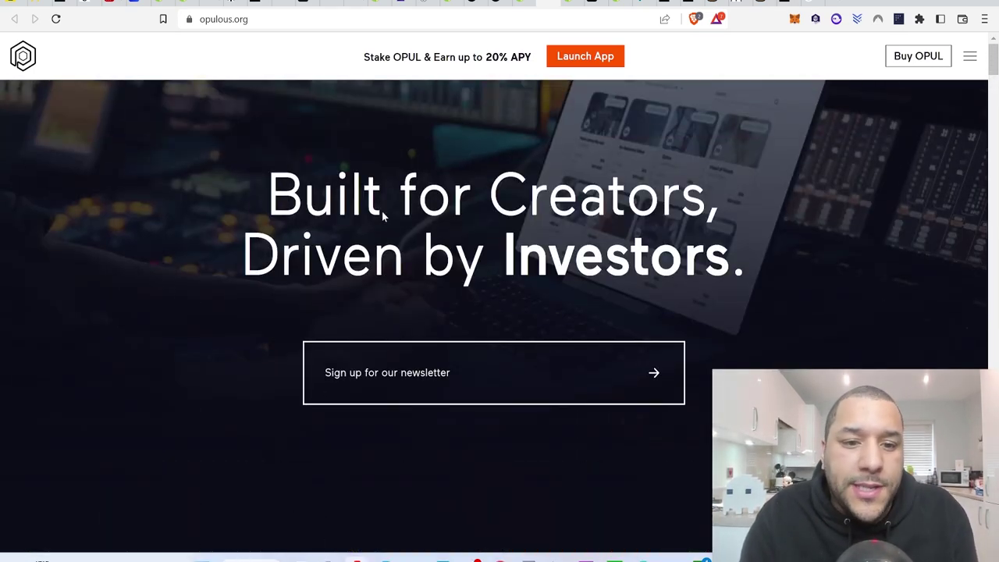
{"action": "scroll", "coordinate": [493, 312], "scroll_direction": "down", "scroll_amount": 1}
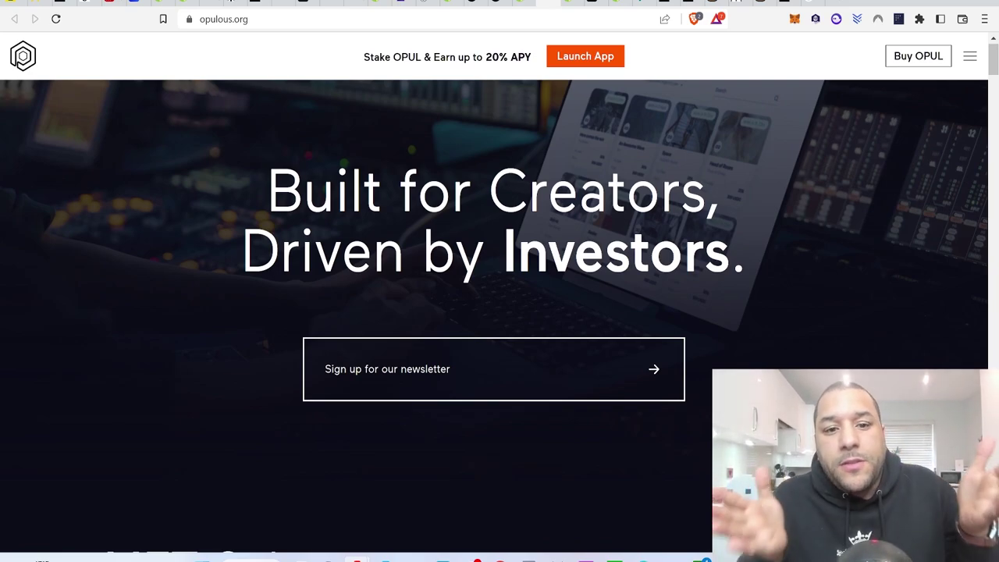
{"action": "scroll", "coordinate": [485, 239], "scroll_direction": "down", "scroll_amount": 12}
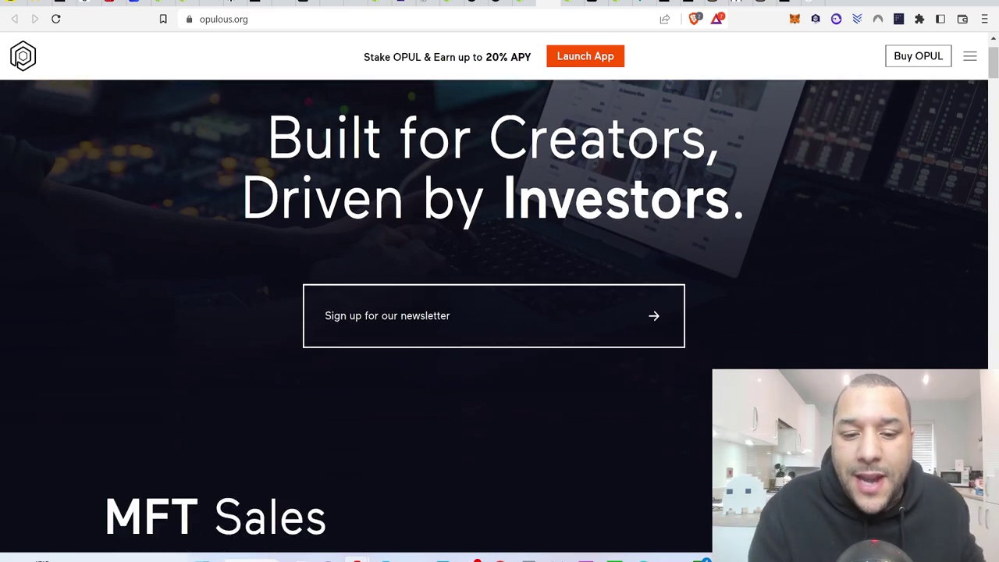
{"action": "scroll", "coordinate": [485, 239], "scroll_direction": "down", "scroll_amount": 5}
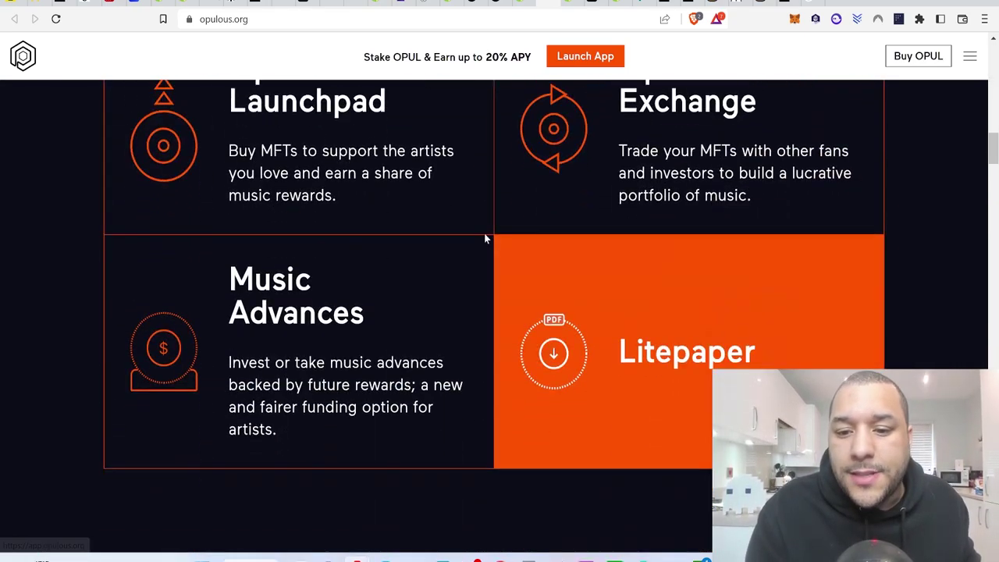
{"action": "scroll", "coordinate": [485, 240], "scroll_direction": "down", "scroll_amount": 1}
{"action": "scroll", "coordinate": [484, 238], "scroll_direction": "down", "scroll_amount": 5}
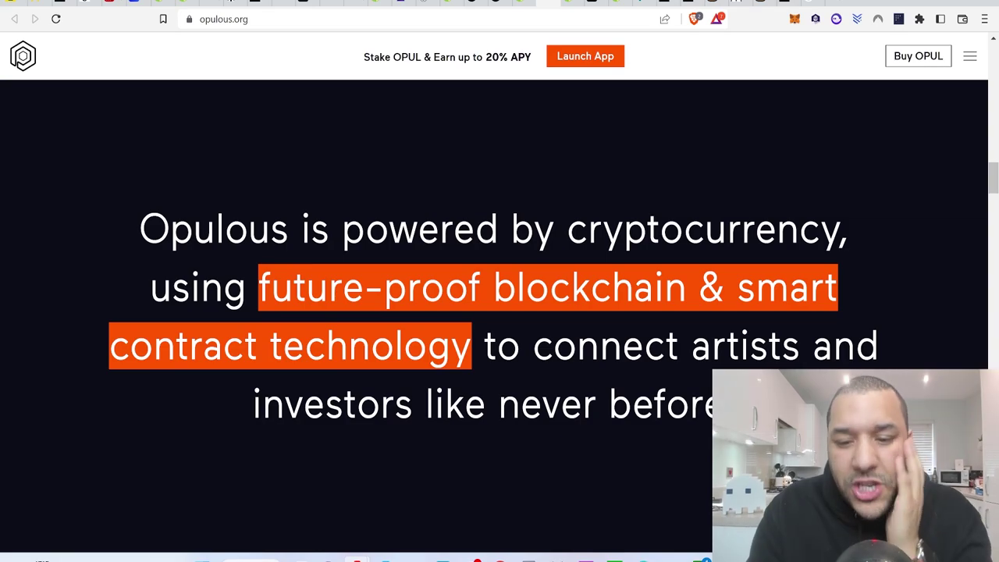
Read the Opulous Launchpad section explaining Music Fungible Tokens, revenue sharing and earning rewards.
{"action": "scroll", "coordinate": [534, 332], "scroll_direction": "down", "scroll_amount": 3}
{"action": "scroll", "coordinate": [534, 332], "scroll_direction": "down", "scroll_amount": 5}
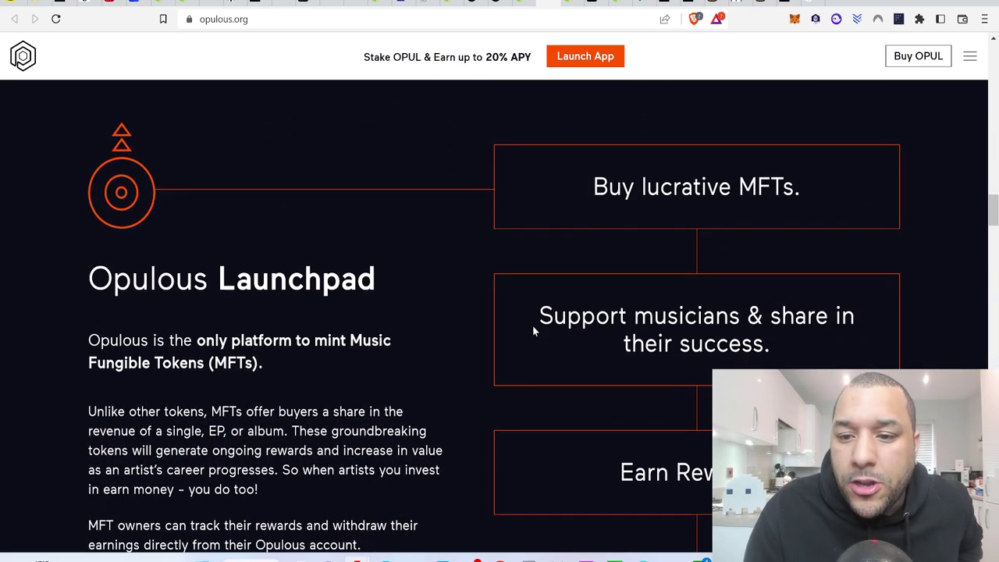
{"action": "scroll", "coordinate": [534, 332], "scroll_direction": "down", "scroll_amount": 1}
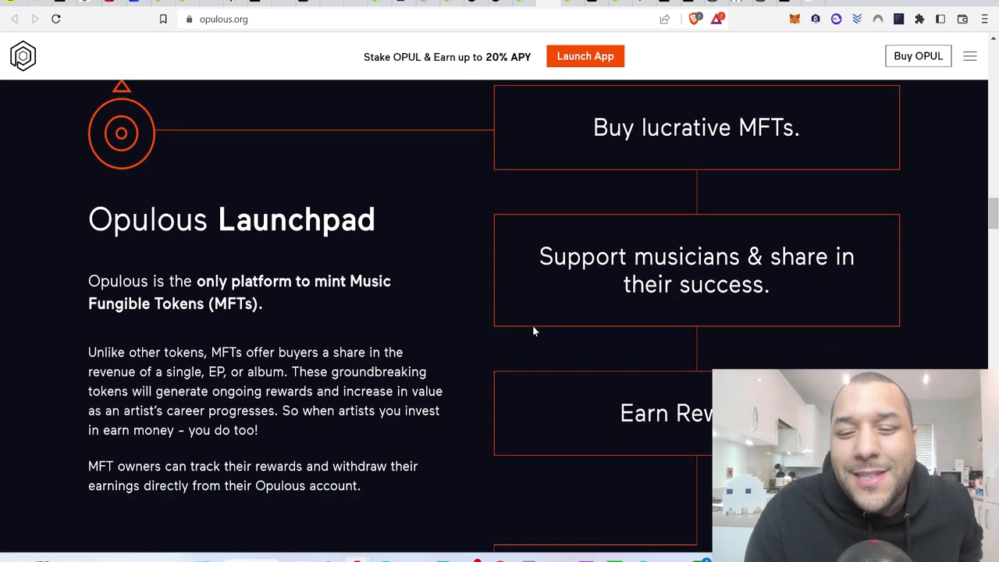
{"action": "scroll", "coordinate": [534, 331], "scroll_direction": "down", "scroll_amount": 1}
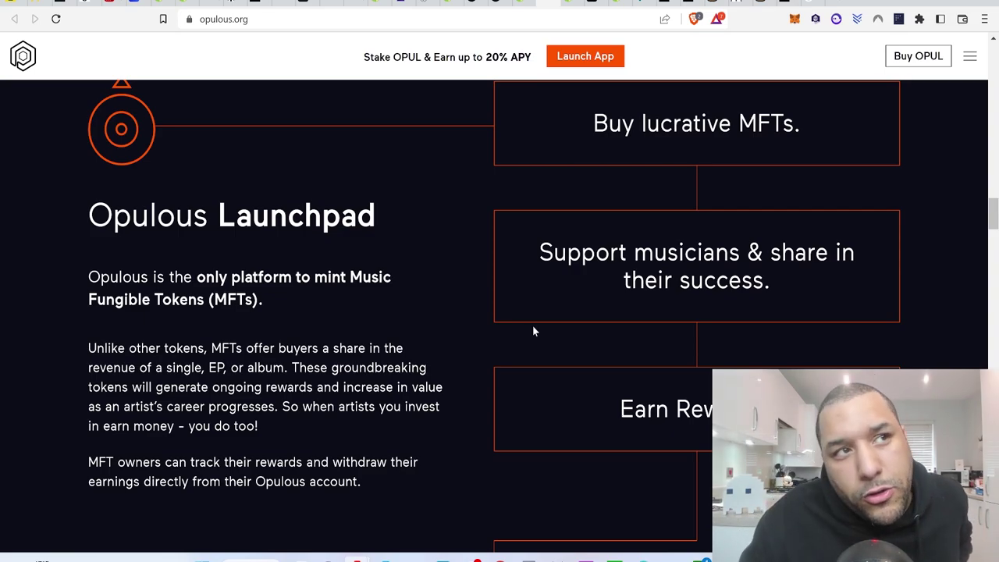
{"action": "scroll", "coordinate": [532, 325], "scroll_direction": "down", "scroll_amount": 2}
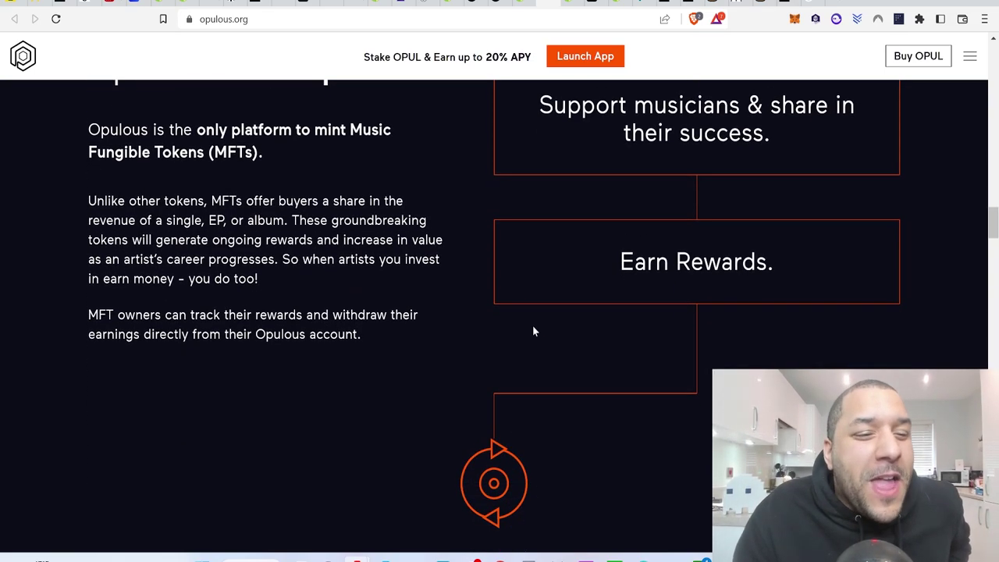
{"action": "scroll", "coordinate": [305, 149], "scroll_direction": "up", "scroll_amount": 1}
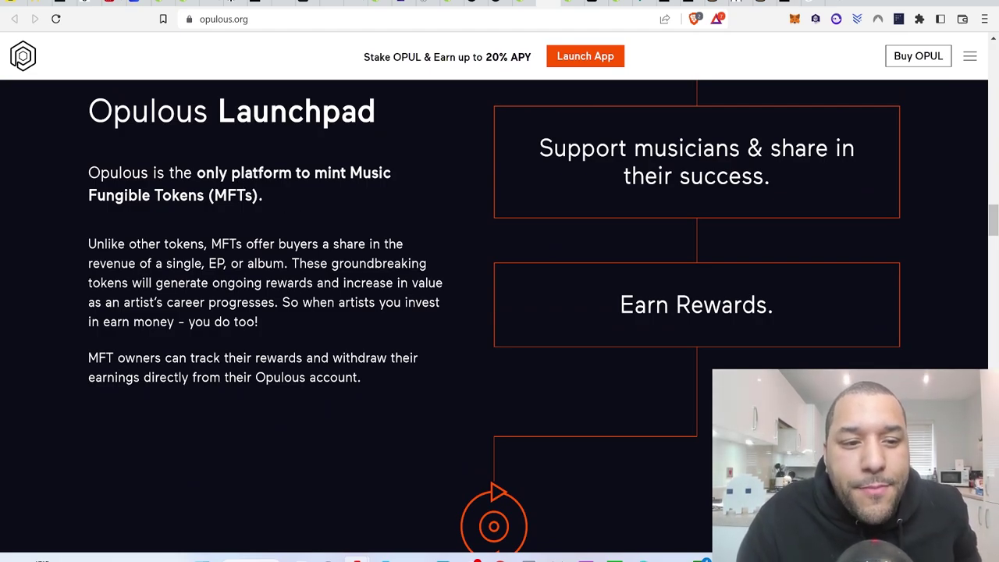
Read the Opulous Exchange and Music Advances sections, including the newsletter sign-up area below them.
{"action": "scroll", "coordinate": [500, 312], "scroll_direction": "down", "scroll_amount": 1}
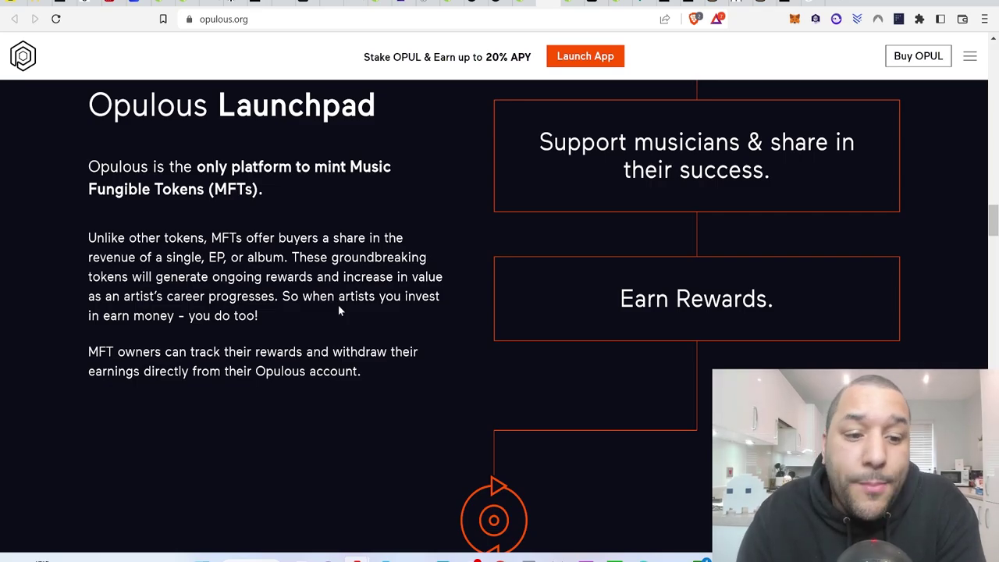
{"action": "scroll", "coordinate": [339, 310], "scroll_direction": "down", "scroll_amount": 6}
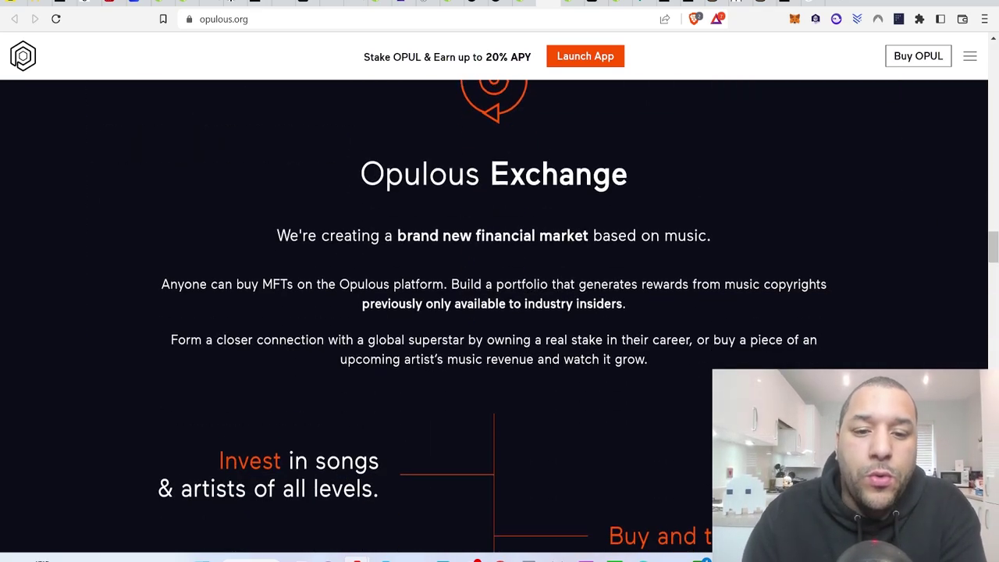
{"action": "scroll", "coordinate": [338, 310], "scroll_direction": "down", "scroll_amount": 15}
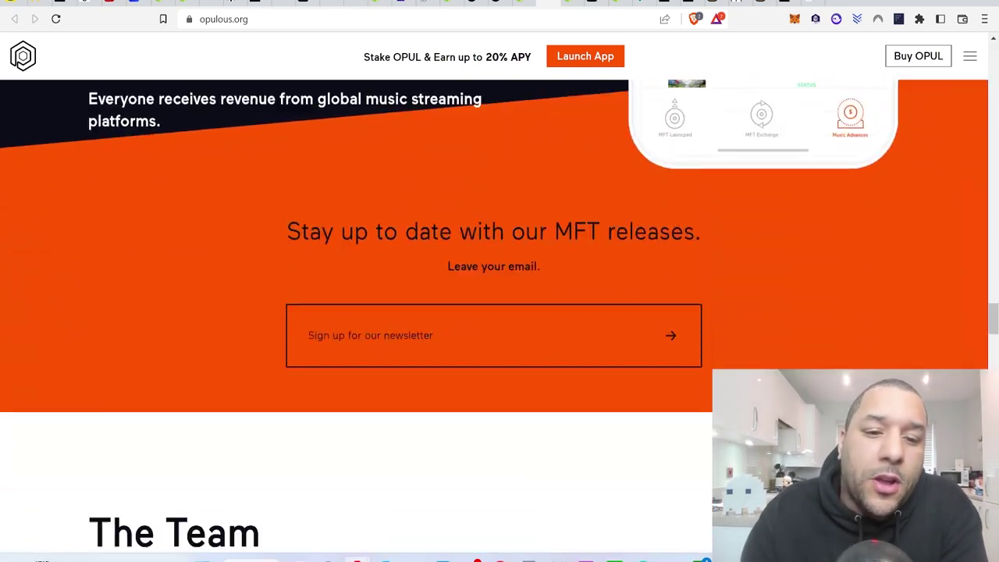
{"action": "scroll", "coordinate": [339, 310], "scroll_direction": "up", "scroll_amount": 1}
{"action": "scroll", "coordinate": [779, 312], "scroll_direction": "up", "scroll_amount": 2}
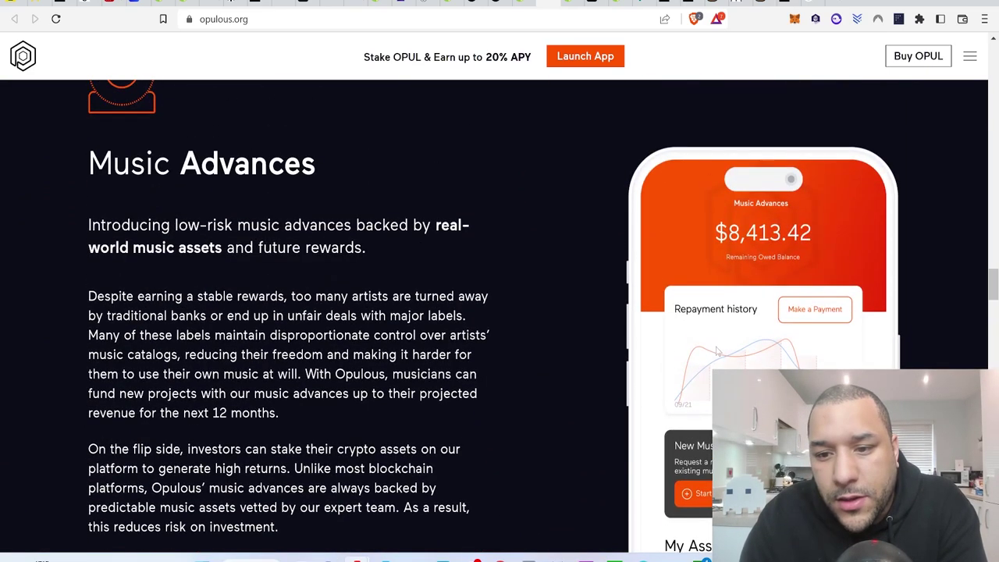
{"action": "scroll", "coordinate": [716, 350], "scroll_direction": "down", "scroll_amount": 3}
{"action": "scroll", "coordinate": [717, 350], "scroll_direction": "down", "scroll_amount": 8}
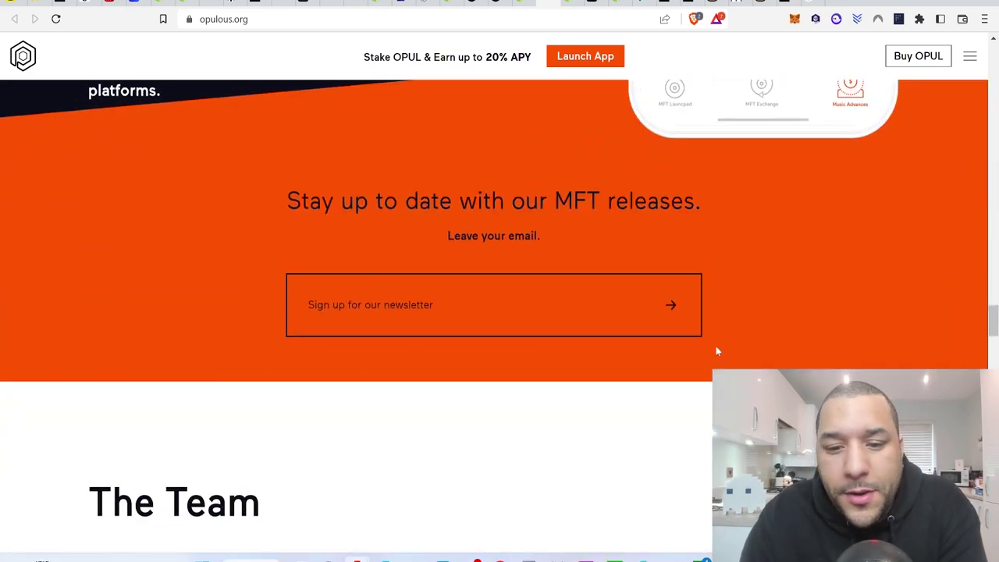
Review the Opulous team and advisor profiles, checking their roles and backgrounds.
{"action": "scroll", "coordinate": [717, 349], "scroll_direction": "down", "scroll_amount": 2}
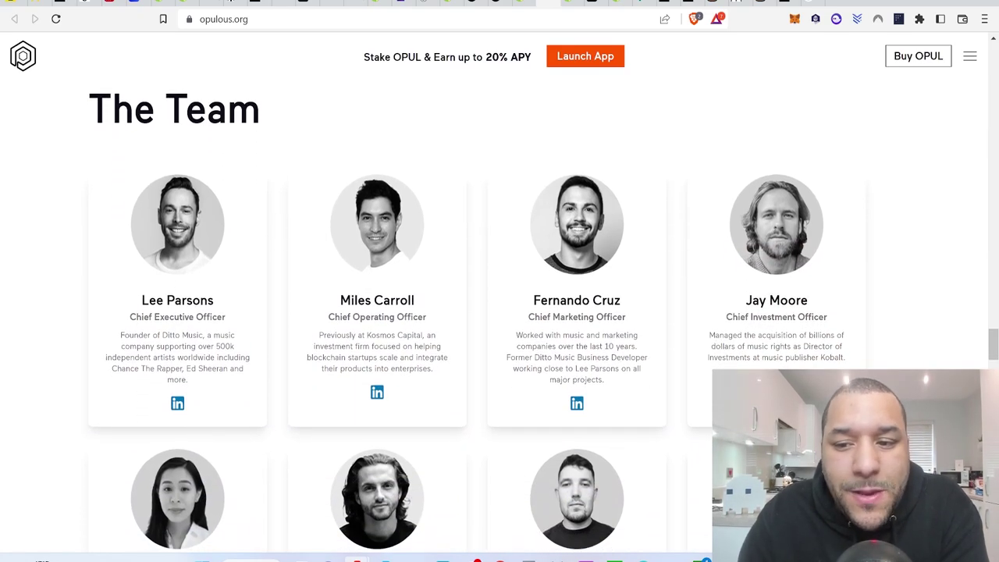
{"action": "scroll", "coordinate": [718, 352], "scroll_direction": "down", "scroll_amount": 8}
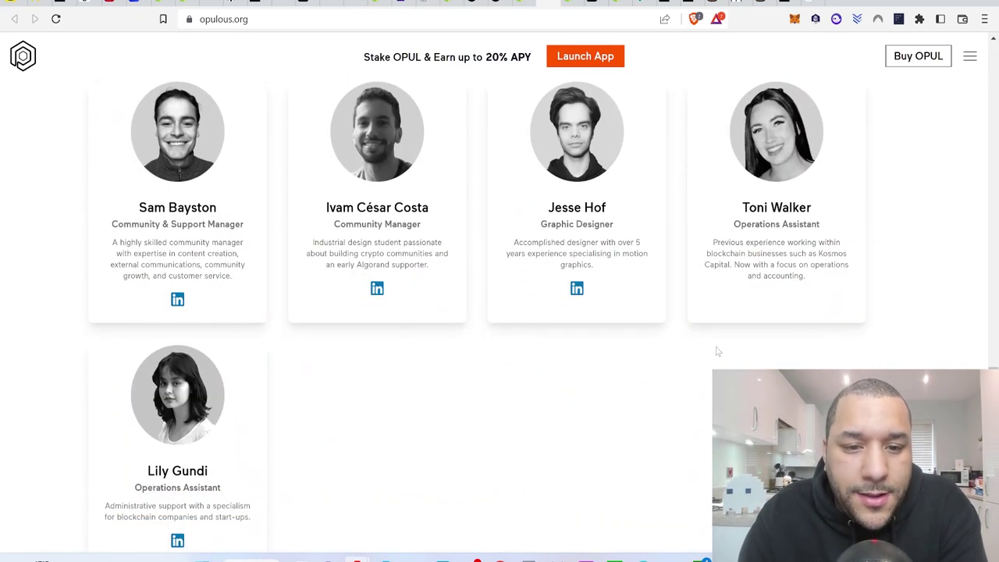
{"action": "scroll", "coordinate": [718, 351], "scroll_direction": "down", "scroll_amount": 10}
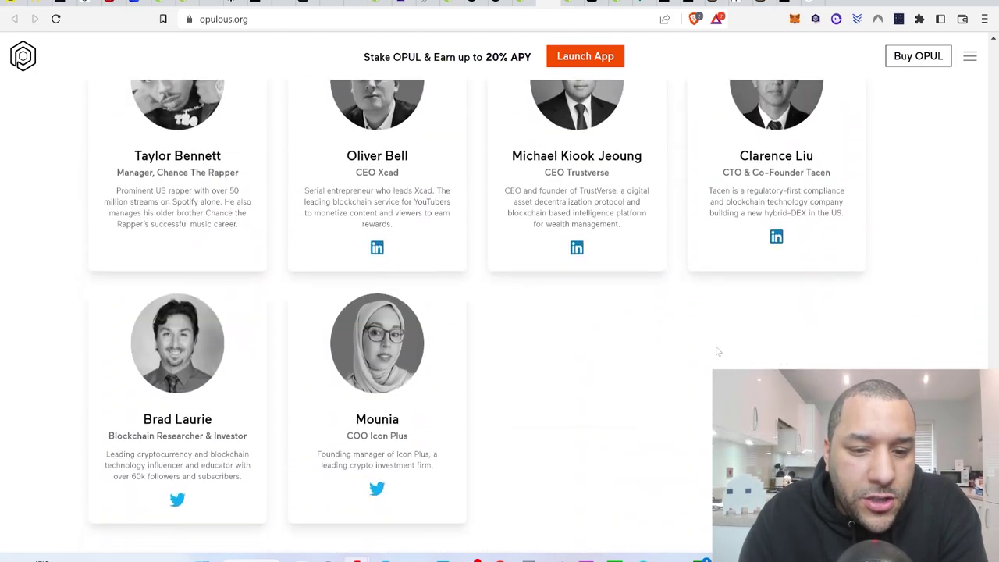
{"action": "scroll", "coordinate": [718, 352], "scroll_direction": "down", "scroll_amount": 8}
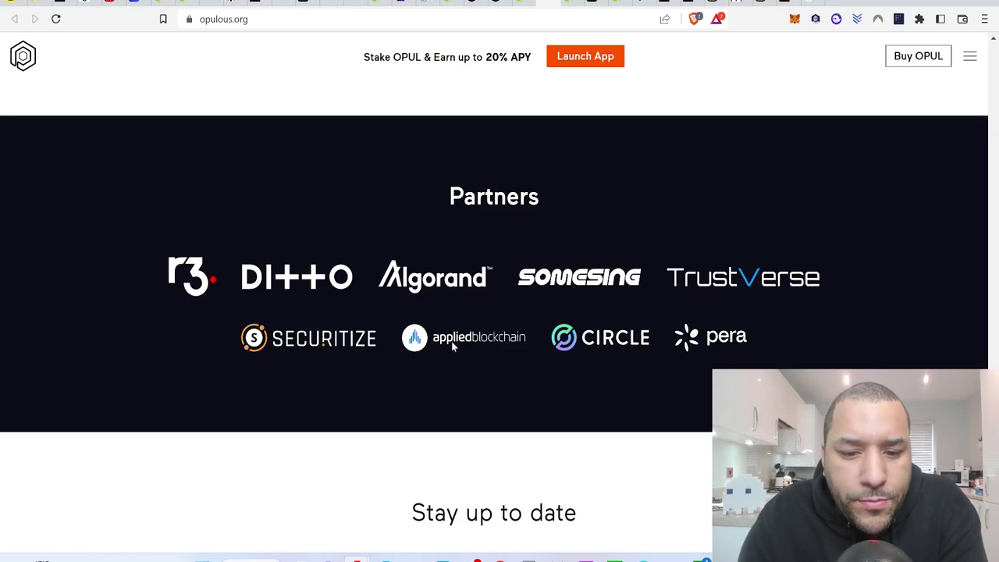
Look over the Opulous partners and the latest news articles down to the footer, and return to the opening banner.
{"action": "scroll", "coordinate": [477, 339], "scroll_direction": "down", "scroll_amount": 1}
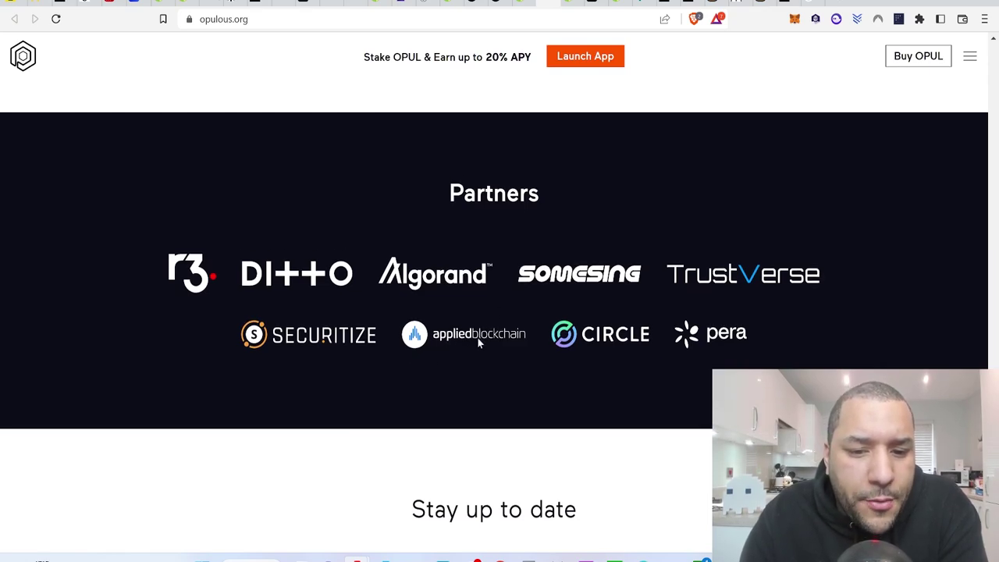
{"action": "scroll", "coordinate": [478, 338], "scroll_direction": "down", "scroll_amount": 1}
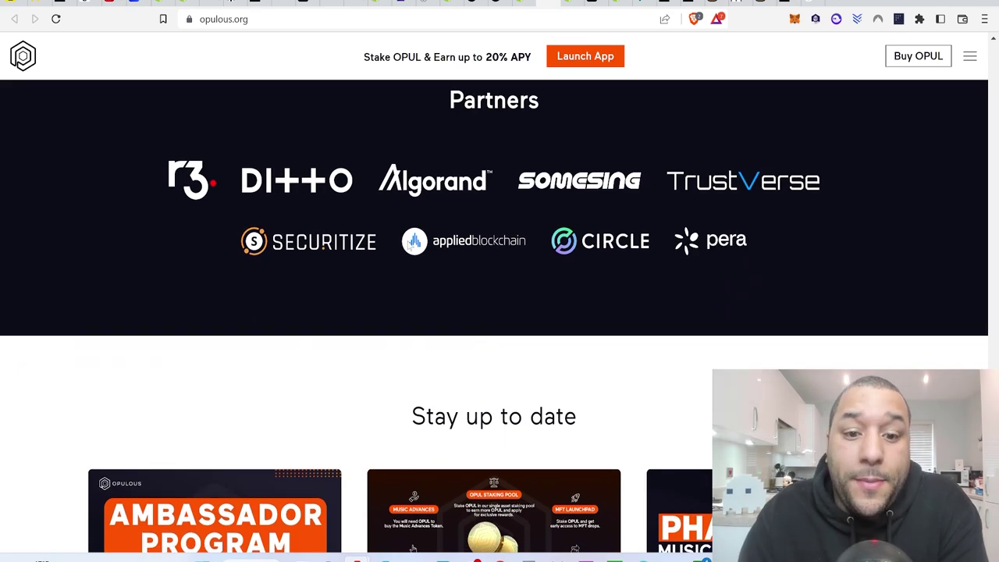
{"action": "scroll", "coordinate": [484, 246], "scroll_direction": "down", "scroll_amount": 2}
{"action": "scroll", "coordinate": [566, 234], "scroll_direction": "up", "scroll_amount": 1}
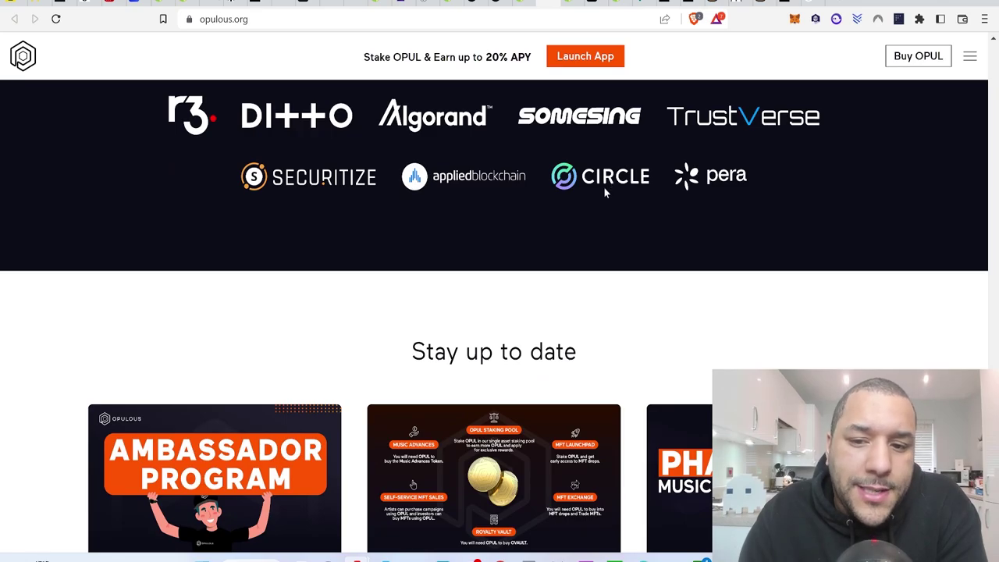
{"action": "scroll", "coordinate": [605, 193], "scroll_direction": "down", "scroll_amount": 3}
{"action": "scroll", "coordinate": [605, 194], "scroll_direction": "down", "scroll_amount": 2}
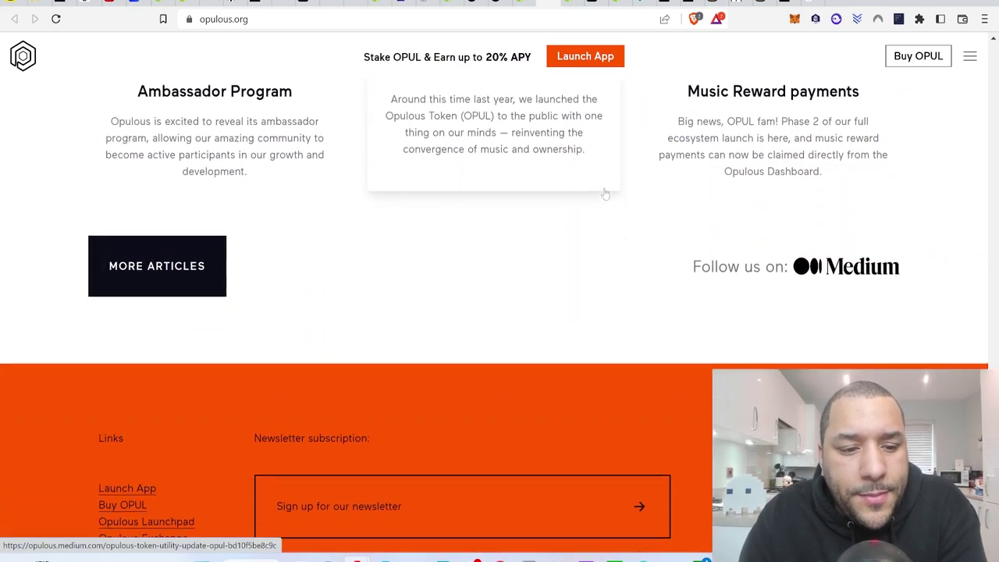
{"action": "scroll", "coordinate": [604, 193], "scroll_direction": "down", "scroll_amount": 2}
{"action": "scroll", "coordinate": [604, 193], "scroll_direction": "up", "scroll_amount": 15}
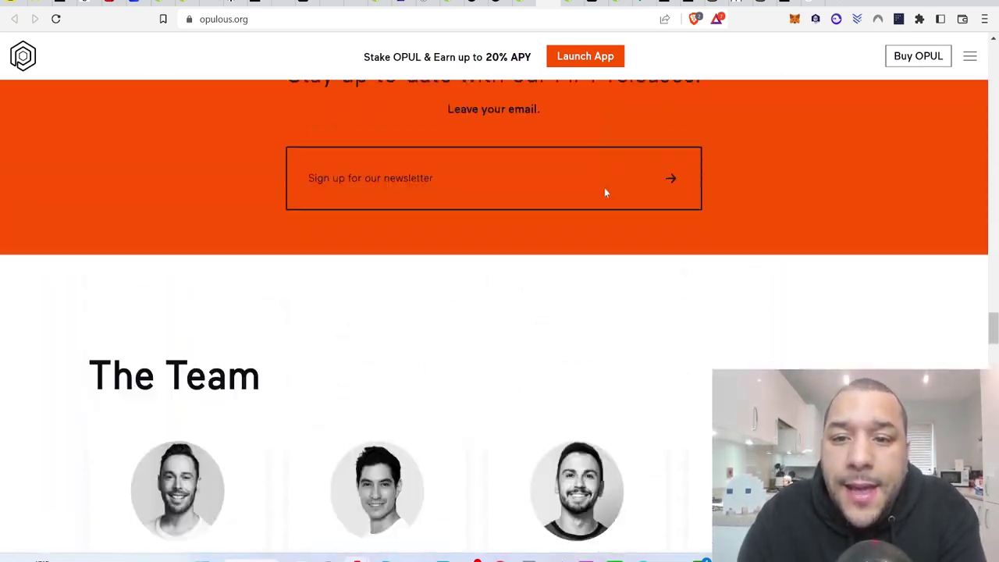
{"action": "scroll", "coordinate": [604, 193], "scroll_direction": "up", "scroll_amount": 20}
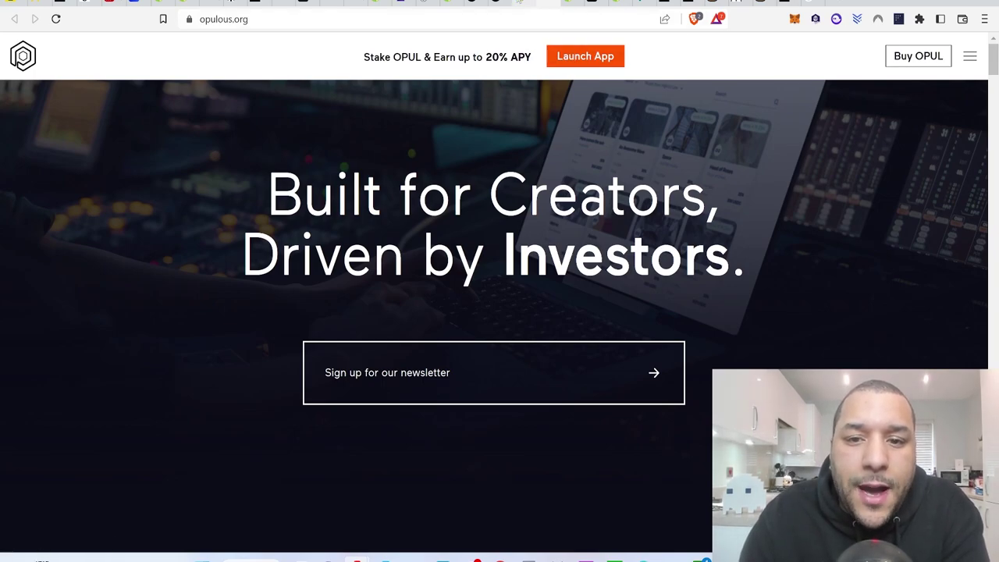
Switch to the Excel asset class spreadsheet and enter OPUL in the 100X low cap cell of the MUSIC row.
{"action": "left_click", "coordinate": [546, 8]}
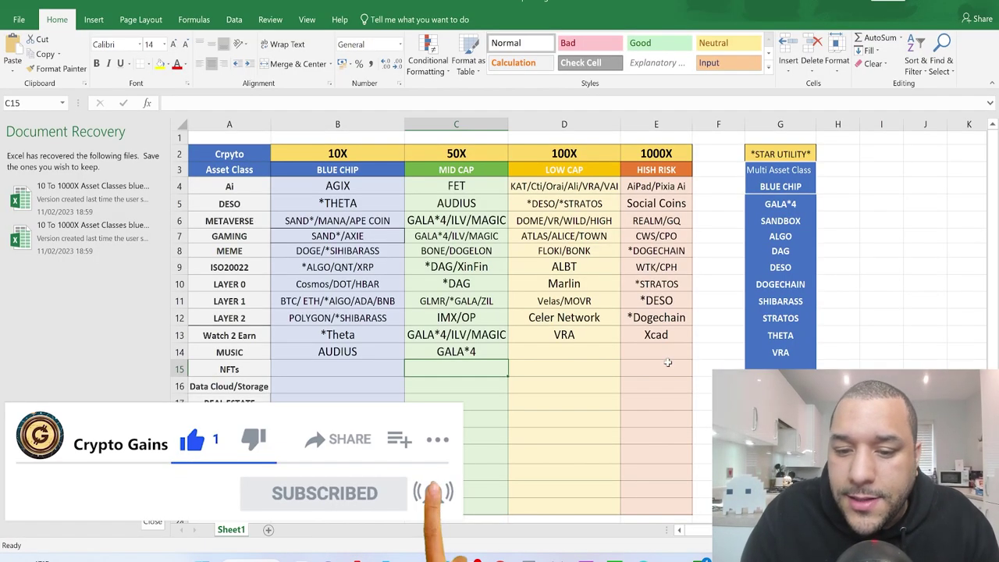
{"action": "left_click", "coordinate": [557, 353]}
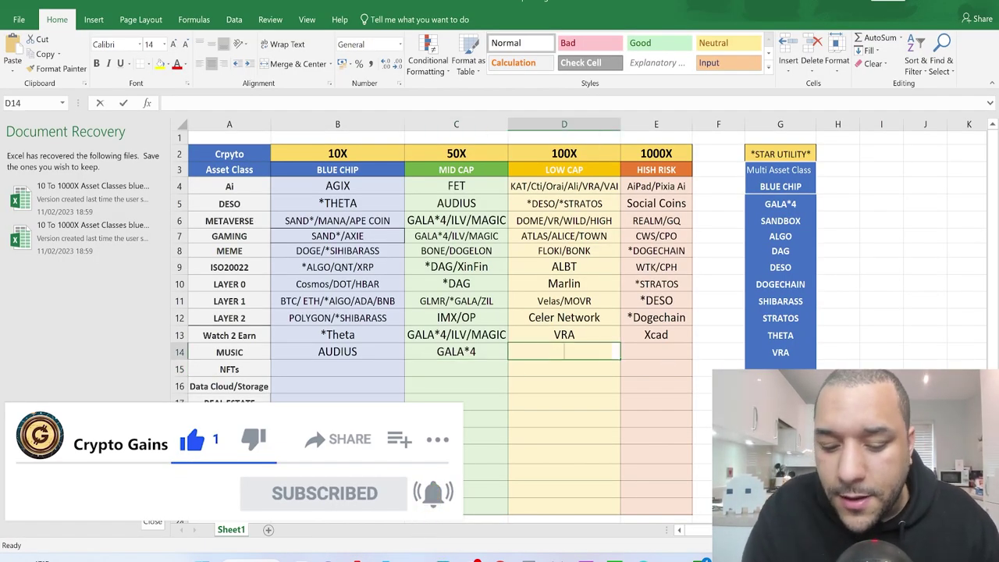
{"action": "type", "text": "OPUL"}
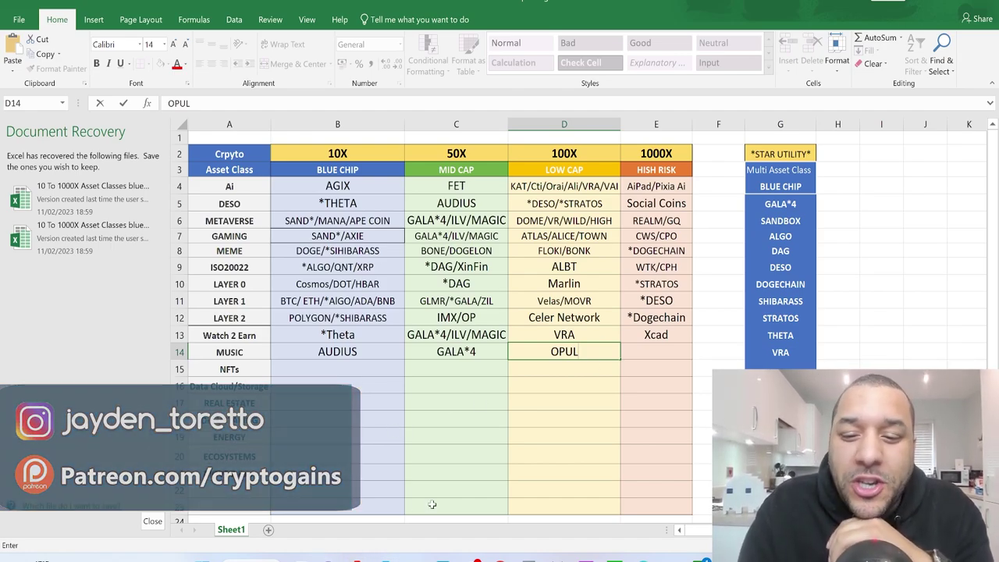
Copy Opulous's market cap from its CoinGecko page in the browser into Calculator as a fresh entry.
{"action": "mouse_move", "coordinate": [357, 560]}
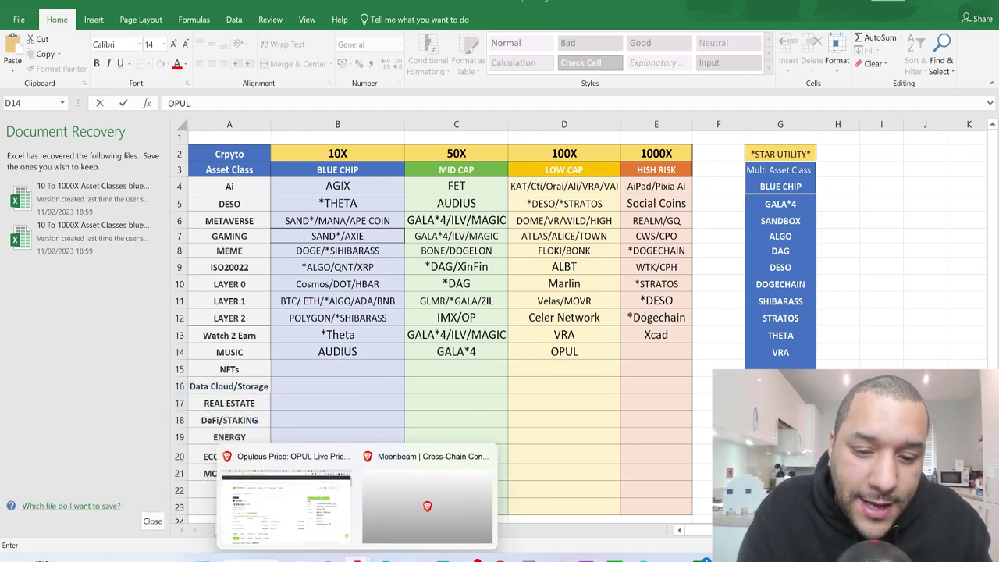
{"action": "left_click", "coordinate": [304, 507]}
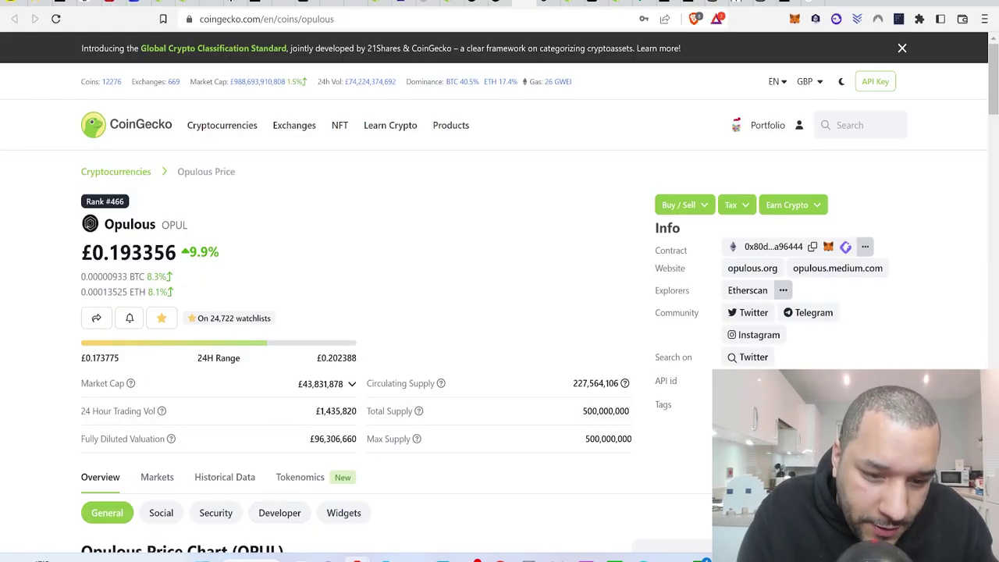
{"action": "left_click_drag", "start_coordinate": [300, 384], "coordinate": [344, 388]}
{"action": "key", "text": "ctrl+c"}
{"action": "mouse_move", "coordinate": [554, 544]}
{"action": "left_click", "coordinate": [539, 515]}
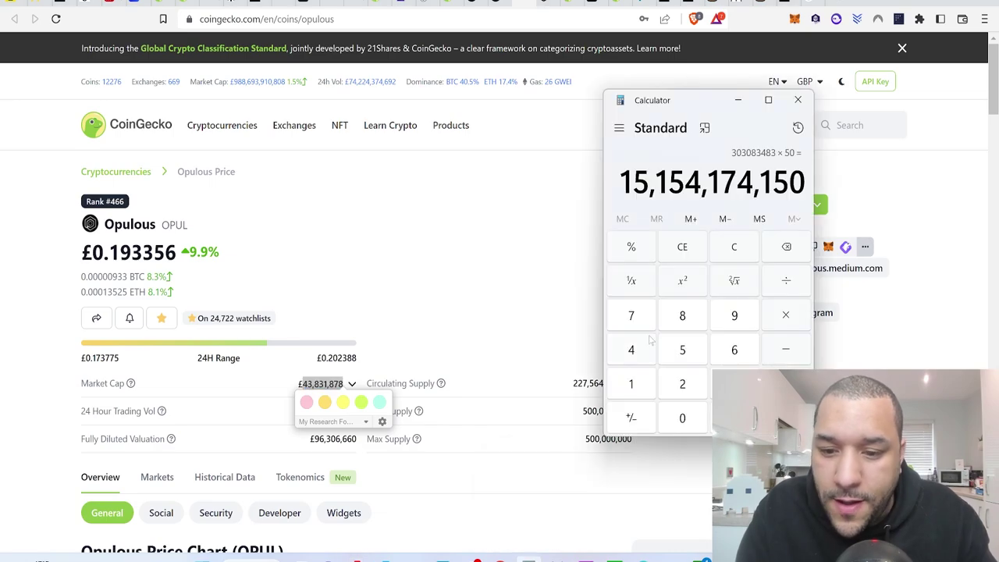
{"action": "left_click", "coordinate": [727, 253]}
{"action": "key", "text": "ctrl+v"}
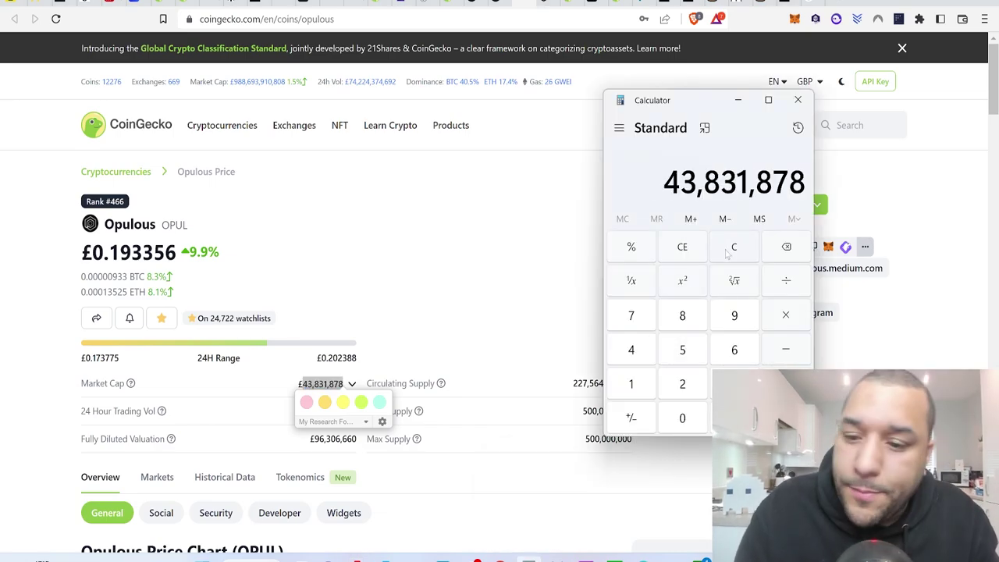
Multiply the Opulous market cap by 100 in Calculator.
{"action": "left_click", "coordinate": [804, 316]}
{"action": "left_click", "coordinate": [655, 386]}
{"action": "left_click", "coordinate": [677, 416]}
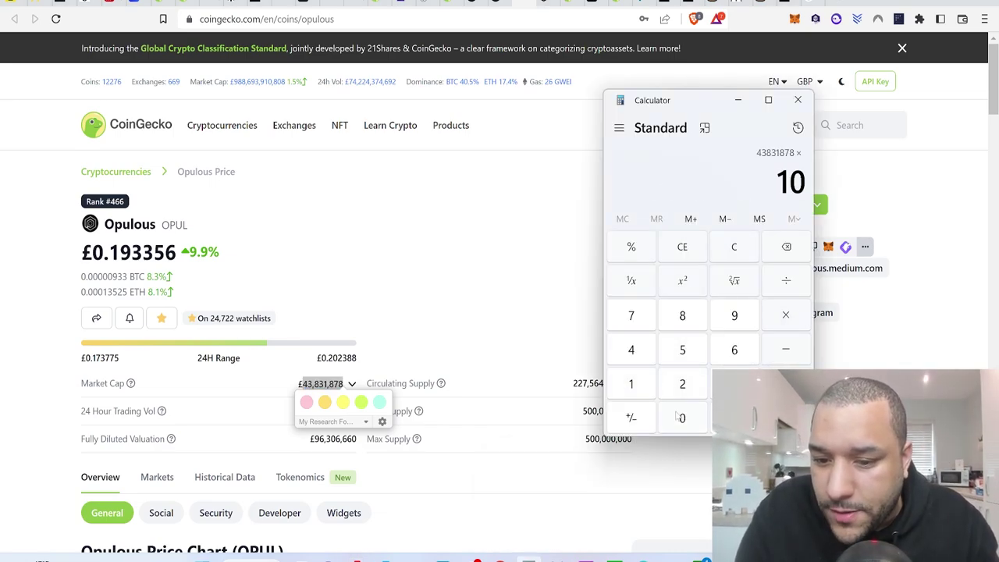
{"action": "left_click", "coordinate": [694, 414]}
{"action": "key", "text": "Return"}
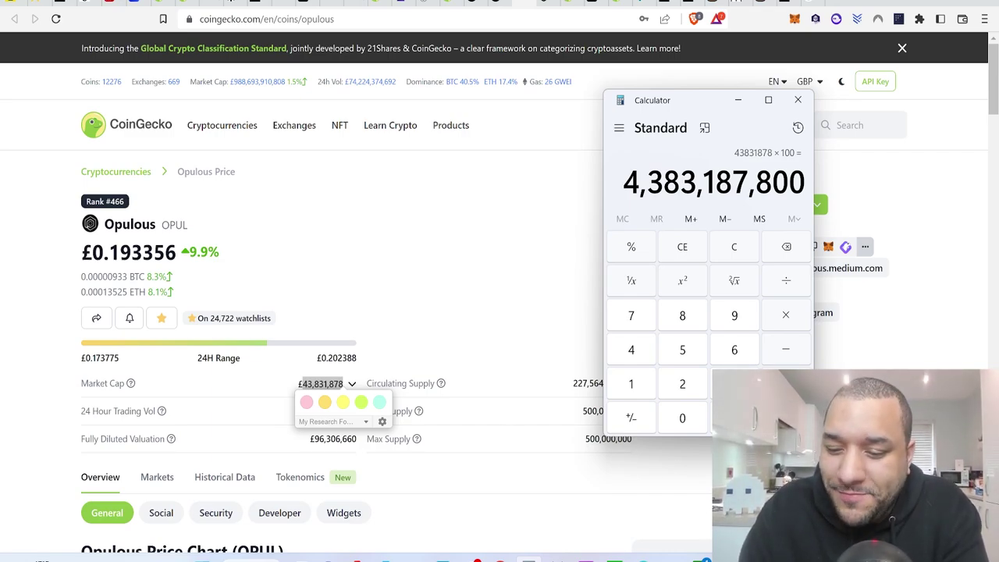
Return briefly to the spreadsheet's MUSIC row, and switch to the browser to view Geojam's CoinGecko page.
{"action": "key", "text": "alt+Tab"}
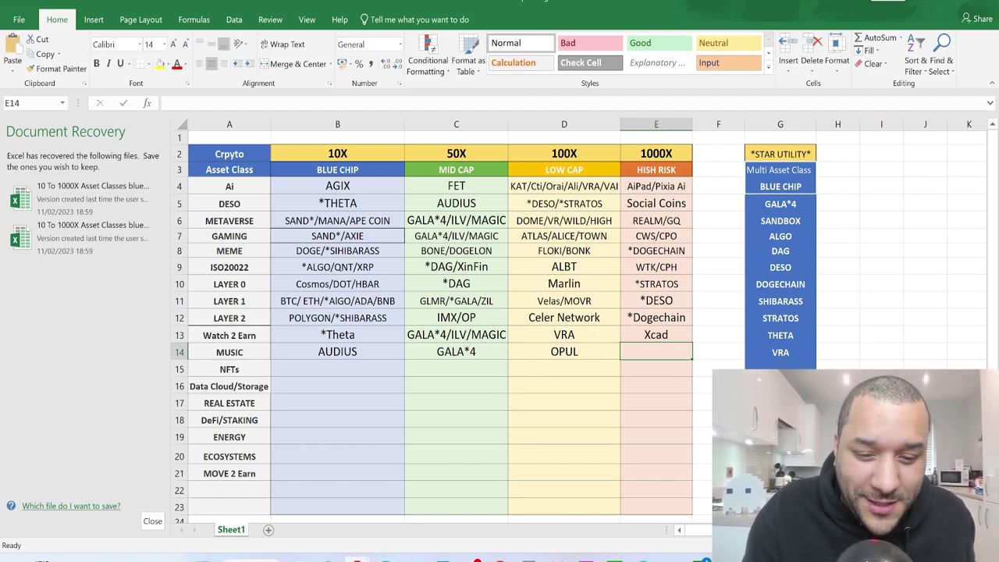
{"action": "left_click", "coordinate": [355, 559]}
{"action": "left_click", "coordinate": [303, 485]}
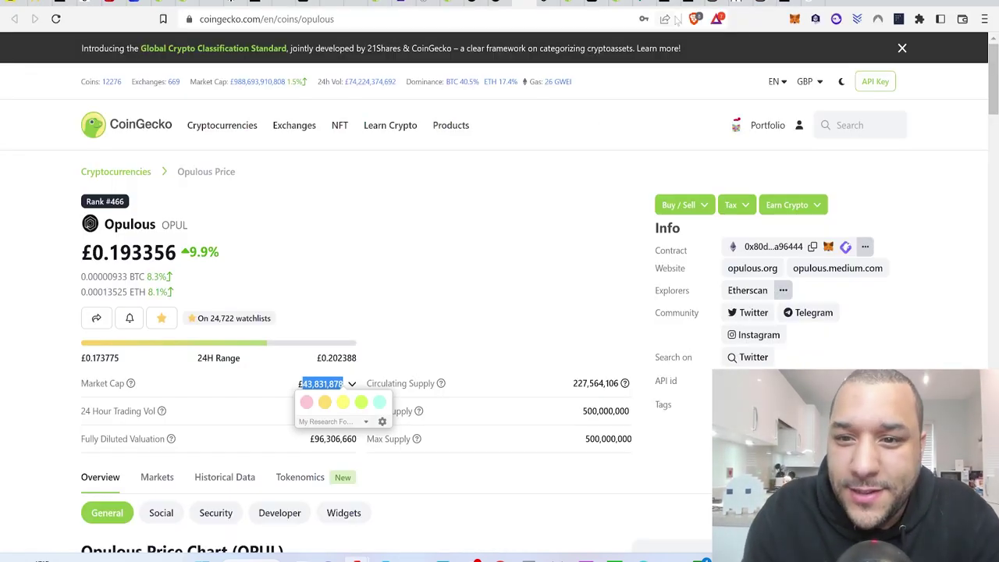
{"action": "left_click", "coordinate": [573, 4]}
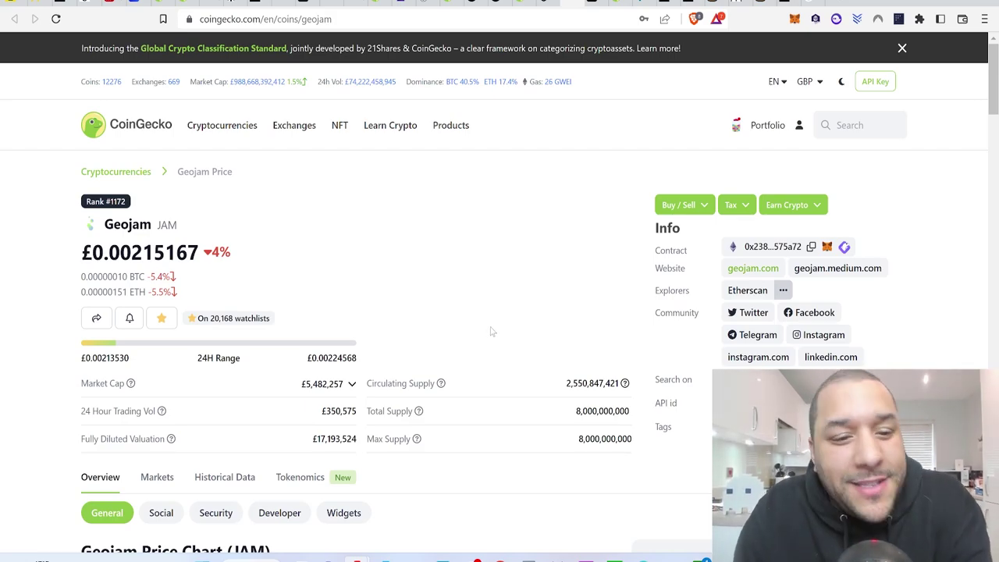
Open geojam.xyz and read its description of rewarding creators and fans, down to the artists in the fan economy section.
{"action": "left_click", "coordinate": [597, 3]}
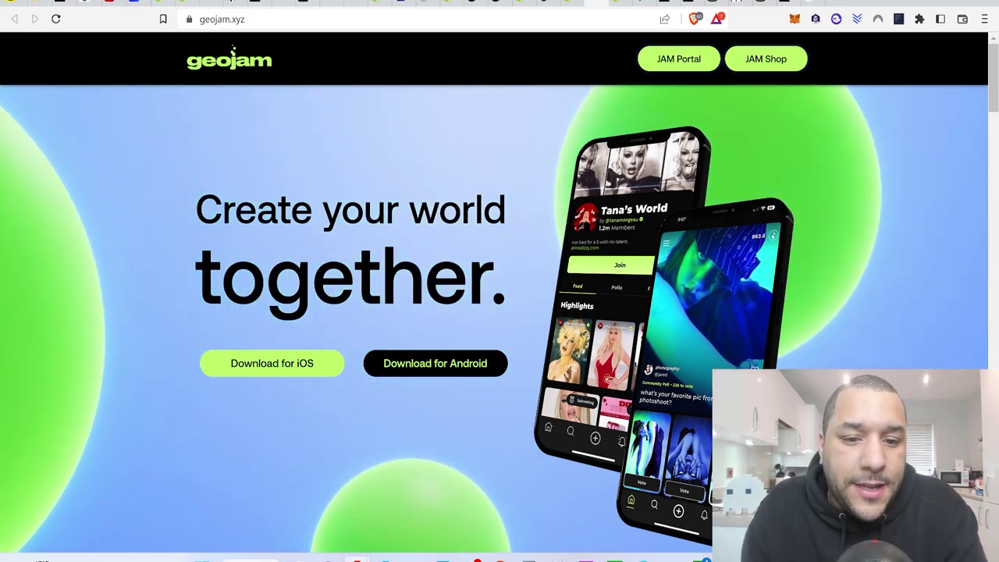
{"action": "scroll", "coordinate": [577, 273], "scroll_direction": "down", "scroll_amount": 5}
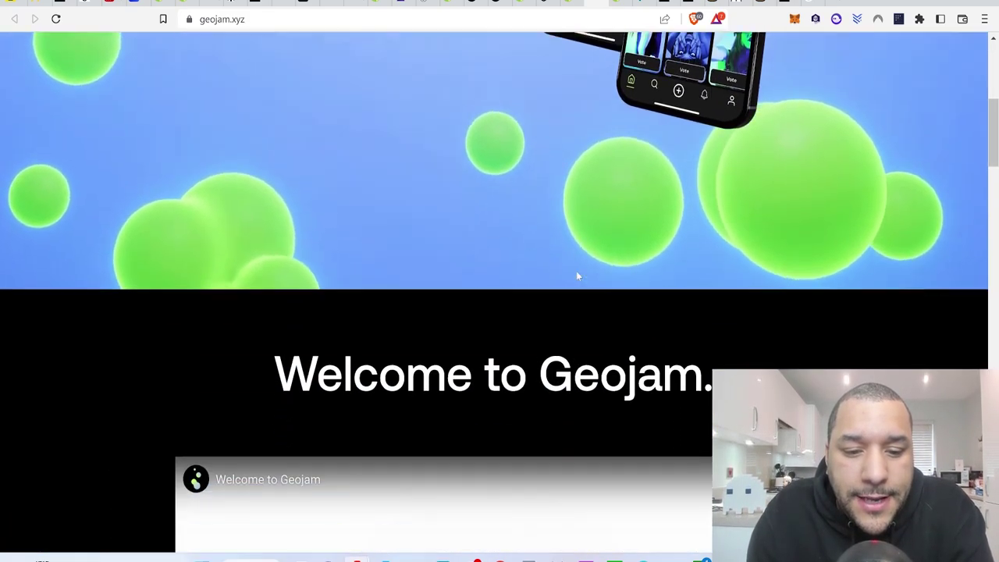
{"action": "scroll", "coordinate": [577, 275], "scroll_direction": "down", "scroll_amount": 10}
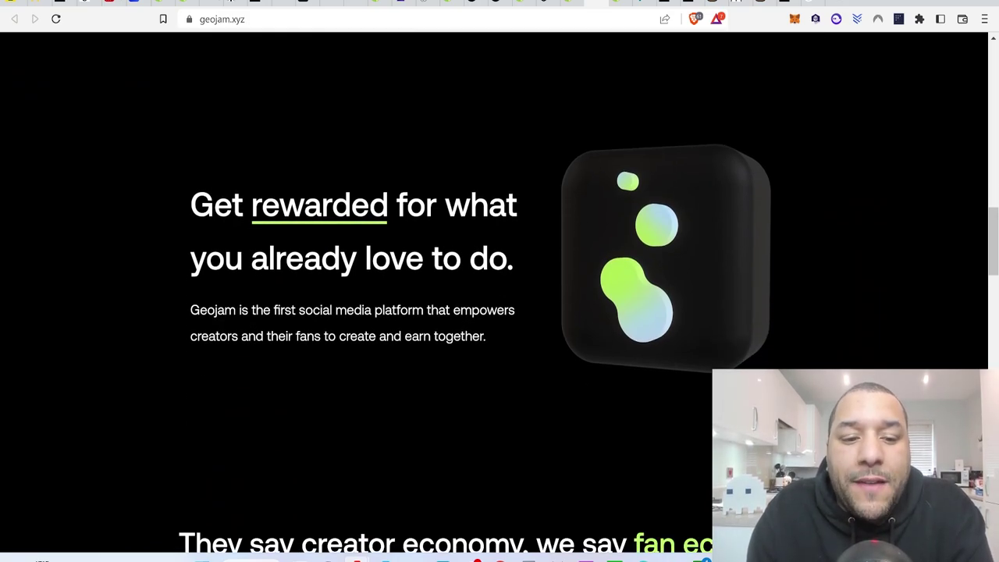
{"action": "scroll", "coordinate": [482, 270], "scroll_direction": "down", "scroll_amount": 1}
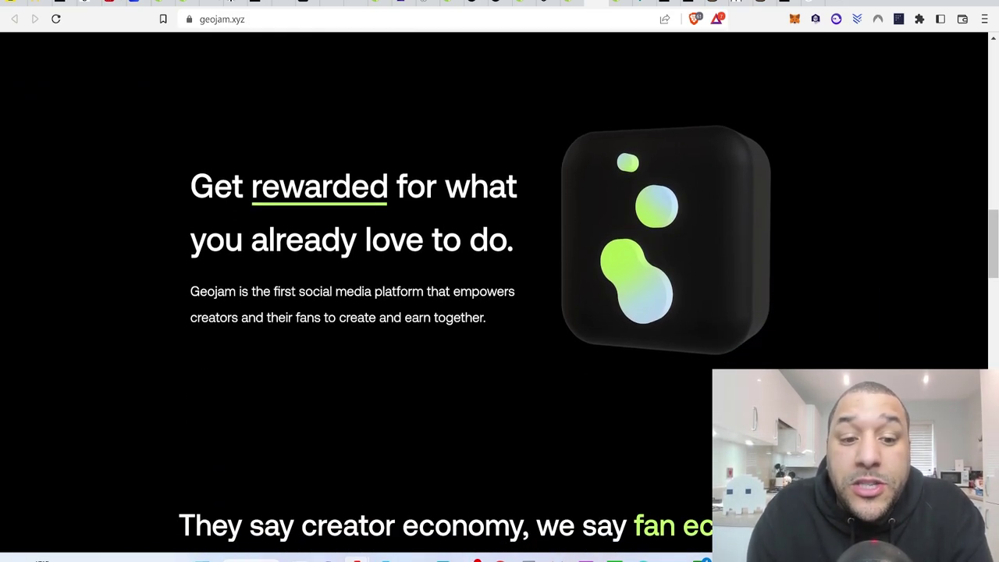
{"action": "left_click_drag", "start_coordinate": [299, 292], "coordinate": [487, 299]}
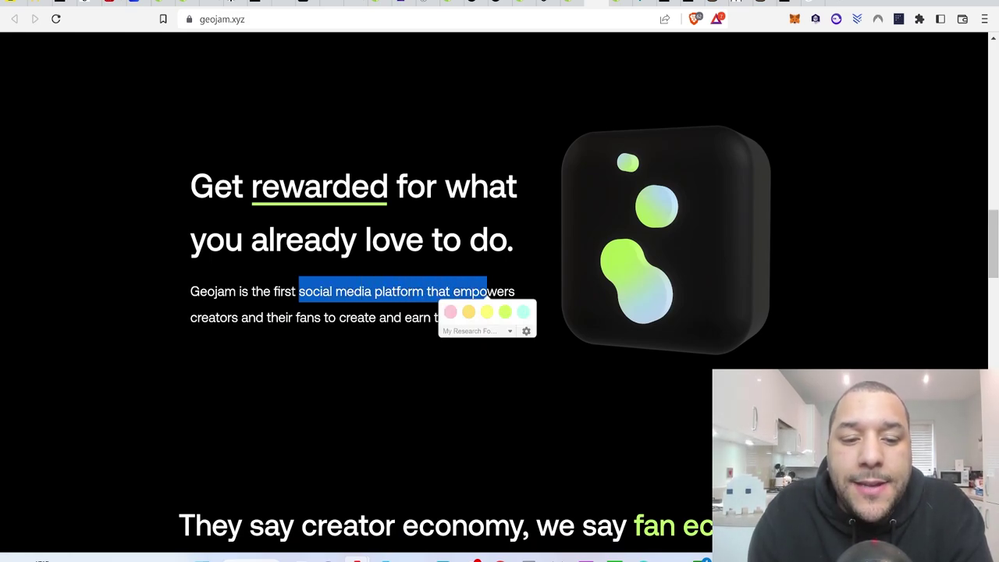
{"action": "left_click", "coordinate": [487, 299]}
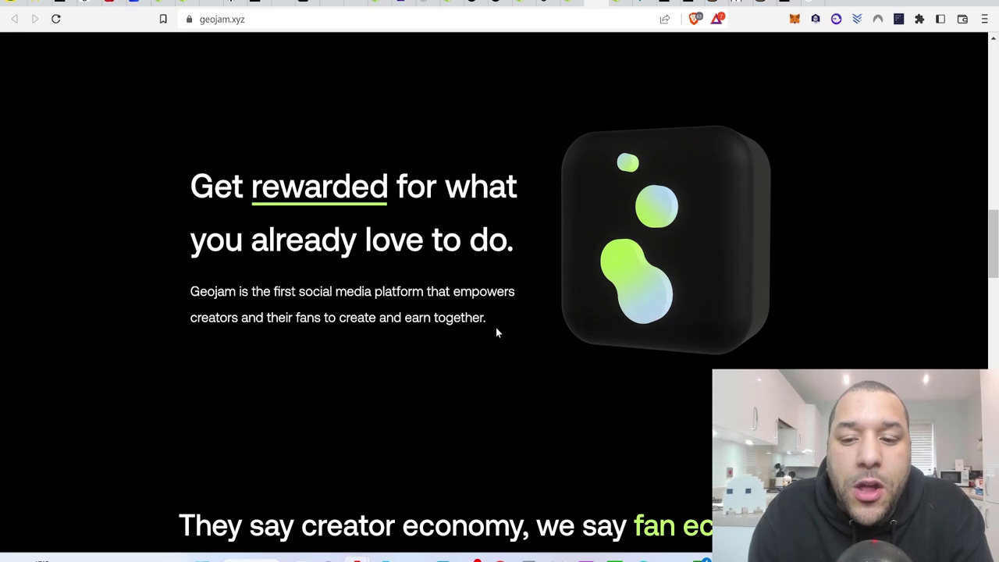
{"action": "scroll", "coordinate": [496, 333], "scroll_direction": "down", "scroll_amount": 3}
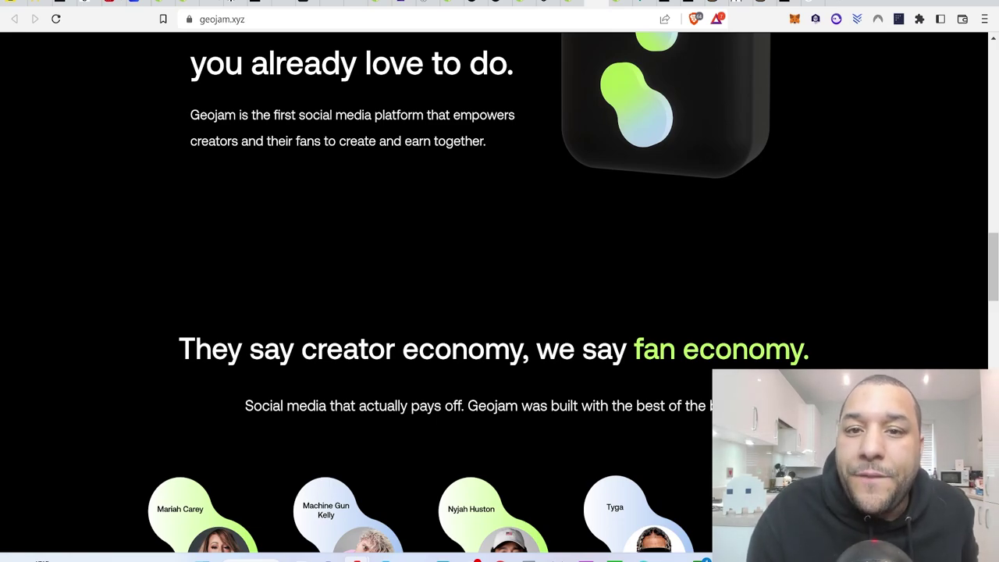
{"action": "scroll", "coordinate": [201, 346], "scroll_direction": "down", "scroll_amount": 3}
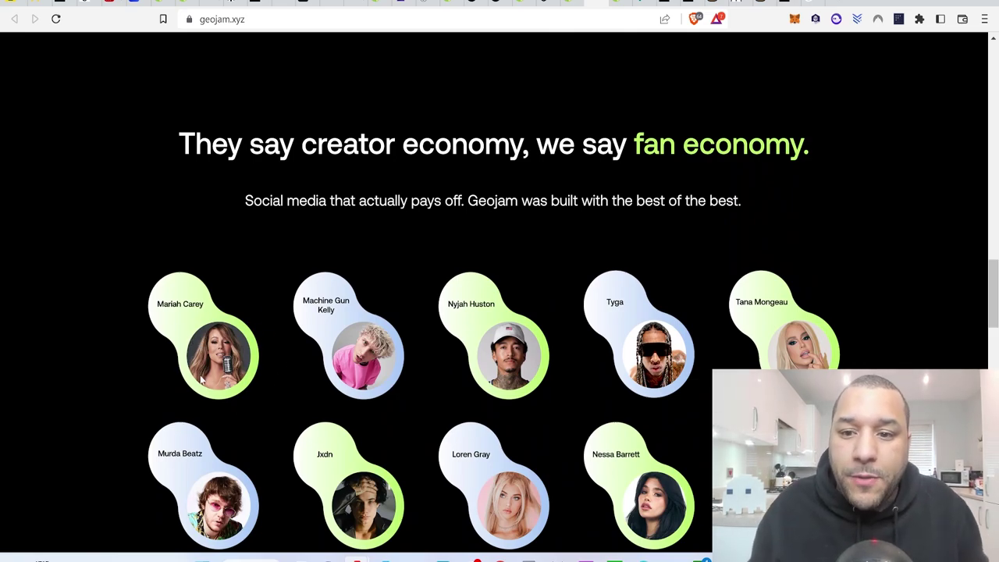
Read the rest of geojam.xyz, from the featured artists and app proposal features to the Fast Company mention and contact form.
{"action": "scroll", "coordinate": [293, 258], "scroll_direction": "down", "scroll_amount": 2}
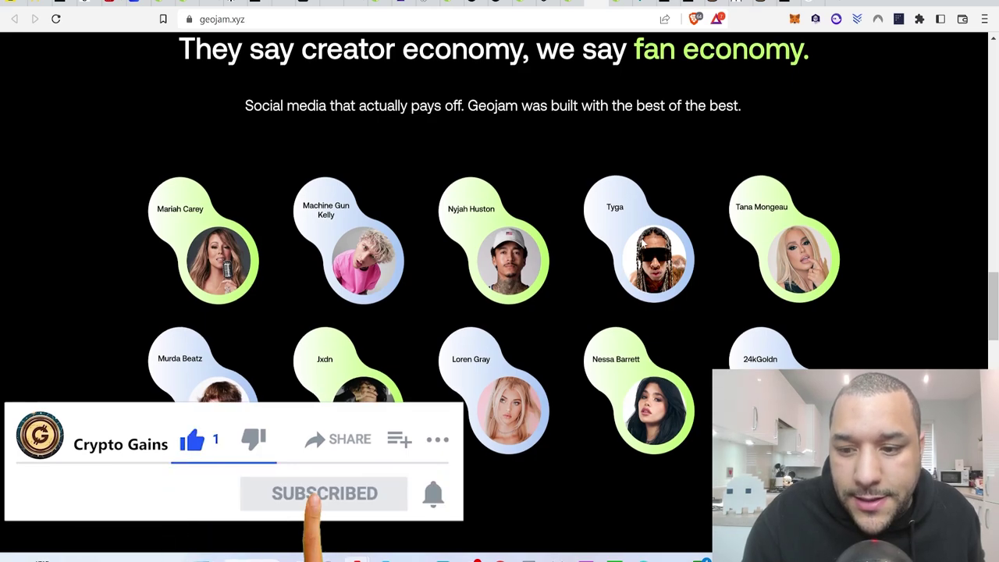
{"action": "scroll", "coordinate": [643, 244], "scroll_direction": "down", "scroll_amount": 1}
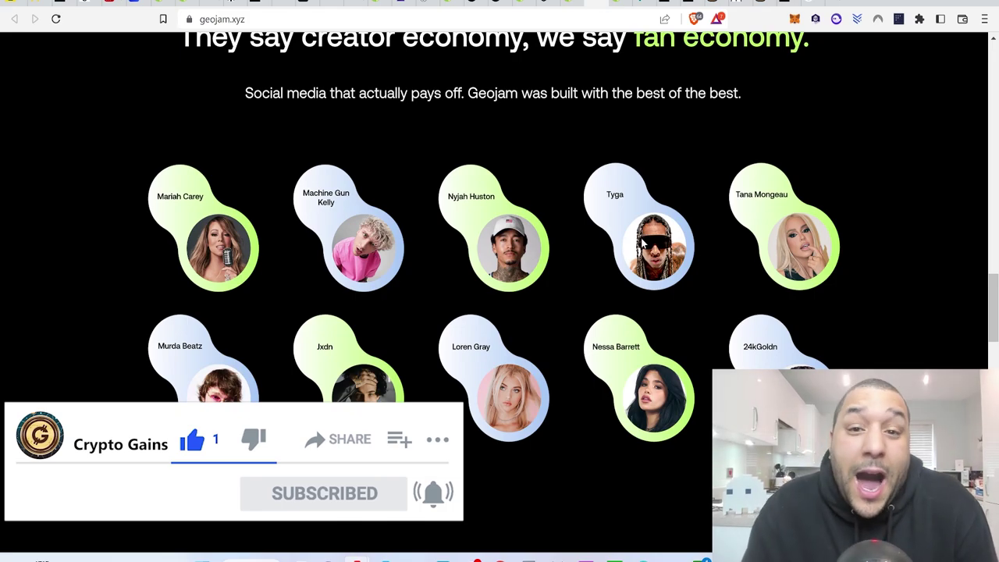
{"action": "scroll", "coordinate": [644, 244], "scroll_direction": "down", "scroll_amount": 2}
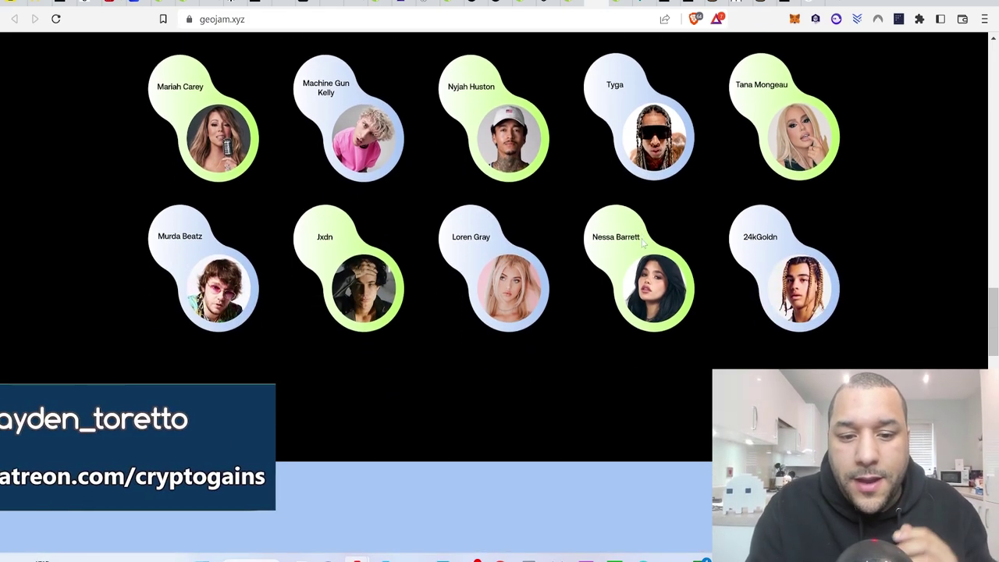
{"action": "scroll", "coordinate": [642, 242], "scroll_direction": "down", "scroll_amount": 5}
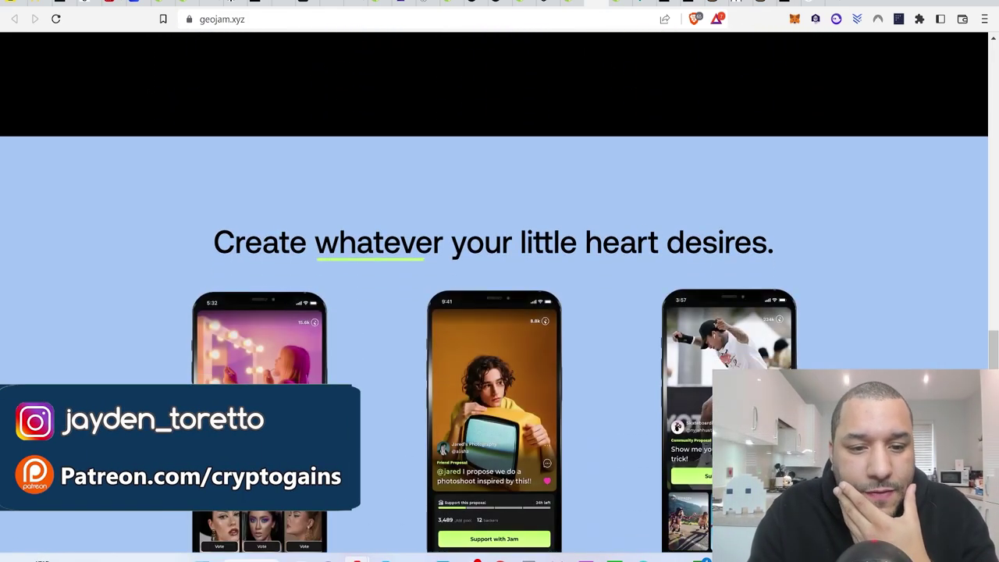
{"action": "scroll", "coordinate": [664, 209], "scroll_direction": "down", "scroll_amount": 2}
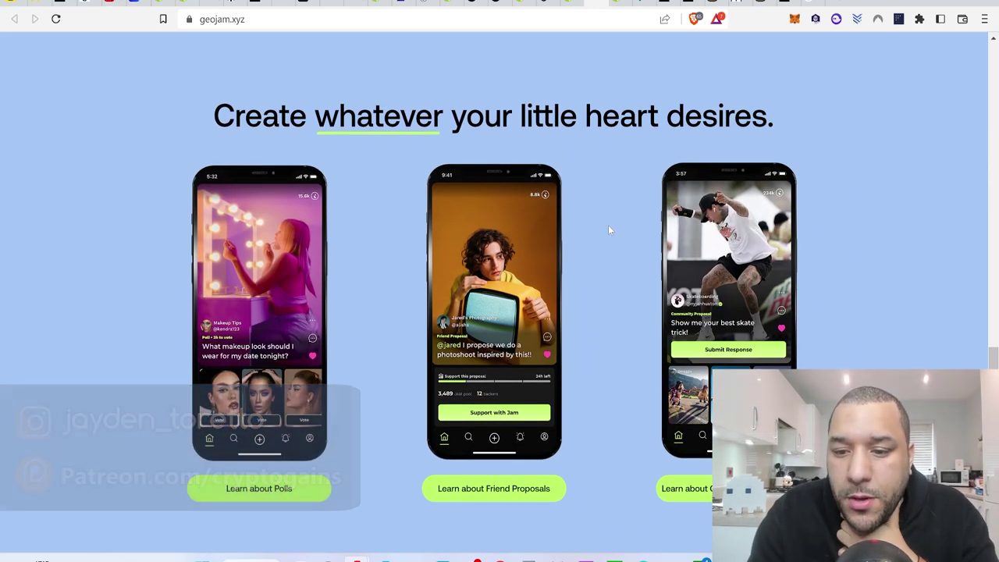
{"action": "scroll", "coordinate": [608, 226], "scroll_direction": "up", "scroll_amount": 7}
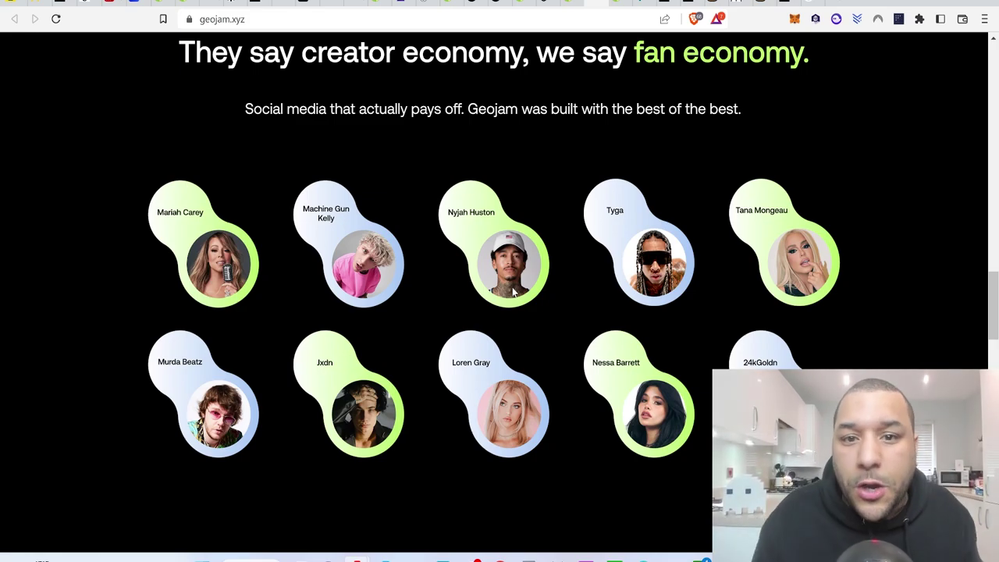
{"action": "scroll", "coordinate": [513, 291], "scroll_direction": "down", "scroll_amount": 10}
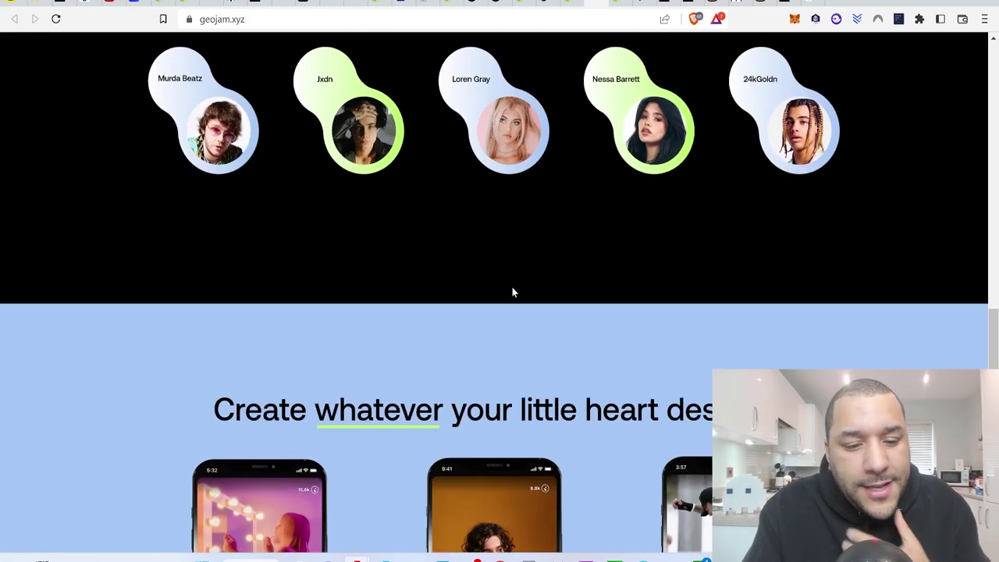
{"action": "scroll", "coordinate": [513, 291], "scroll_direction": "down", "scroll_amount": 3}
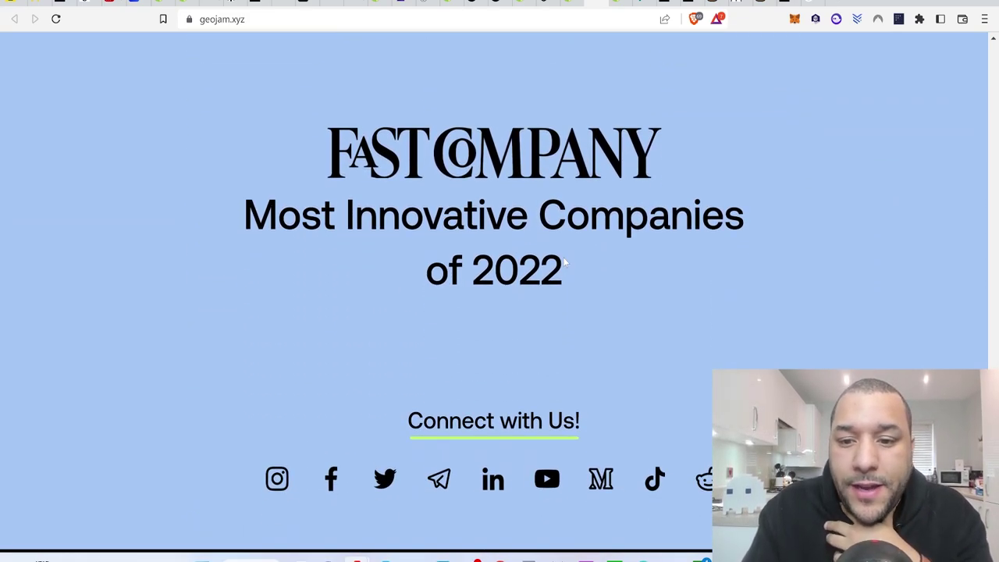
{"action": "scroll", "coordinate": [581, 267], "scroll_direction": "down", "scroll_amount": 5}
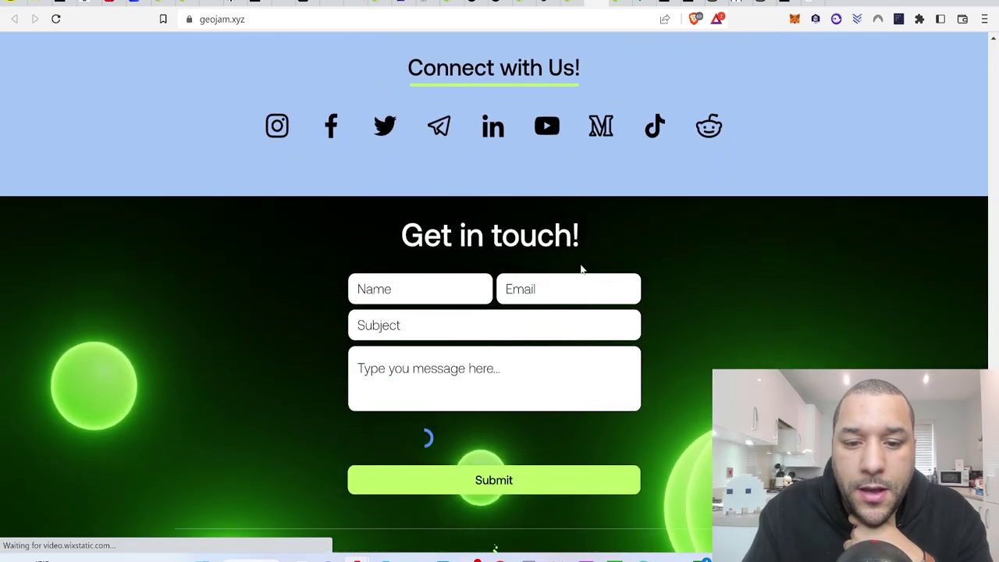
{"action": "scroll", "coordinate": [581, 263], "scroll_direction": "up", "scroll_amount": 4}
{"action": "scroll", "coordinate": [580, 264], "scroll_direction": "down", "scroll_amount": 5}
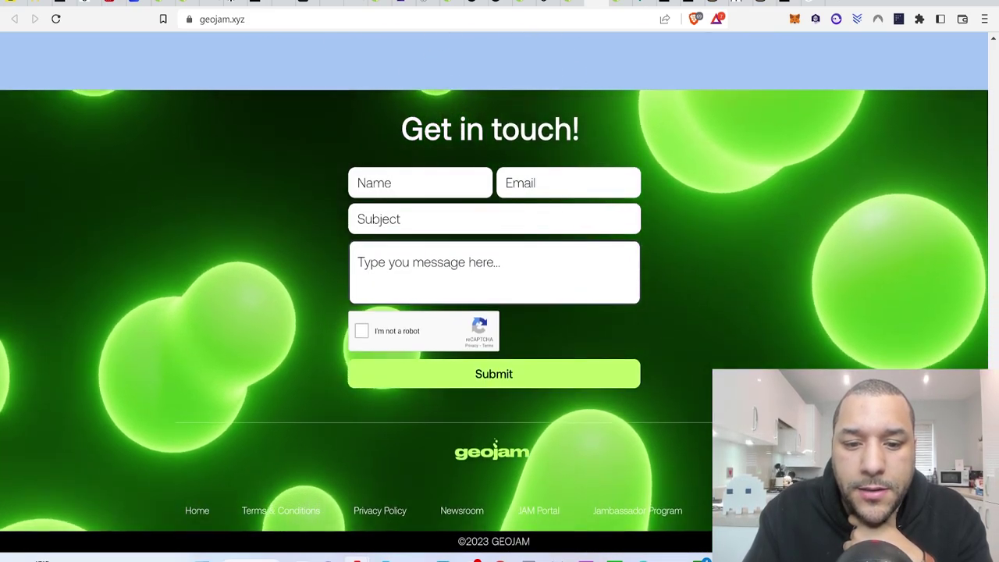
Open the JAM Portal from the Geojam homepage and look over its dashboard, including the staking, proposal and getting-started sections.
{"action": "scroll", "coordinate": [580, 264], "scroll_direction": "up", "scroll_amount": 20}
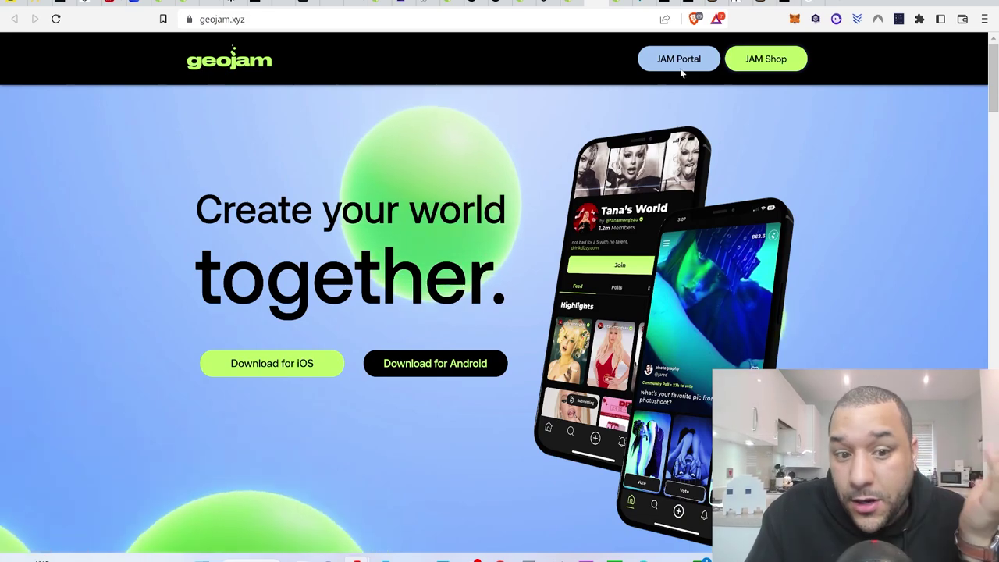
{"action": "left_click", "coordinate": [681, 70]}
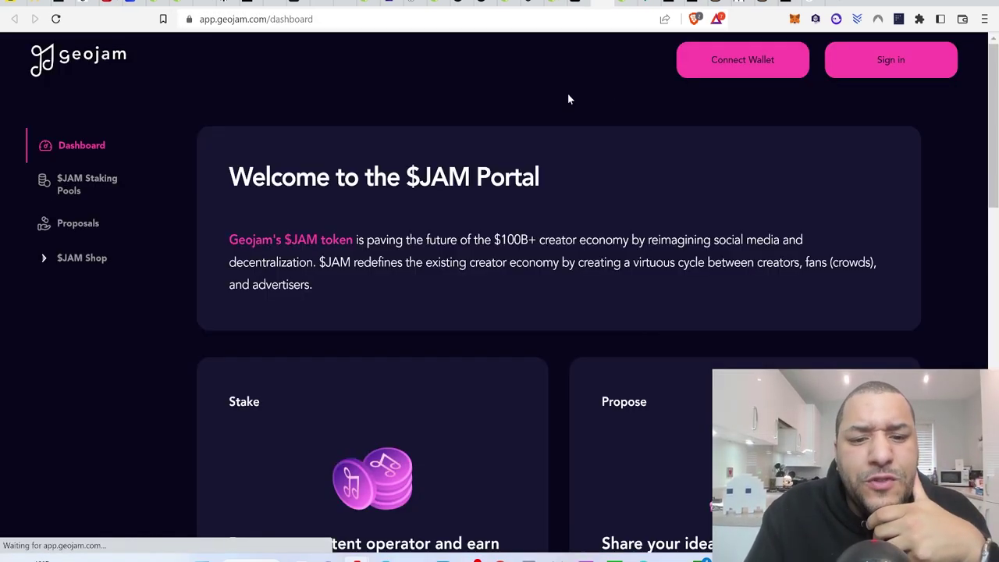
{"action": "left_click", "coordinate": [89, 184]}
{"action": "left_click", "coordinate": [80, 147]}
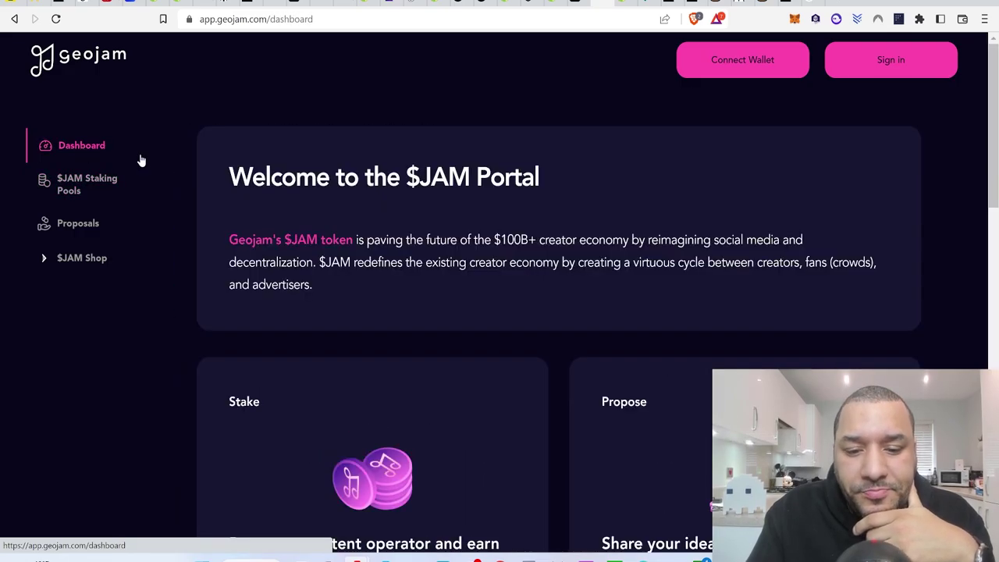
{"action": "scroll", "coordinate": [469, 230], "scroll_direction": "down", "scroll_amount": 4}
{"action": "scroll", "coordinate": [469, 230], "scroll_direction": "down", "scroll_amount": 3}
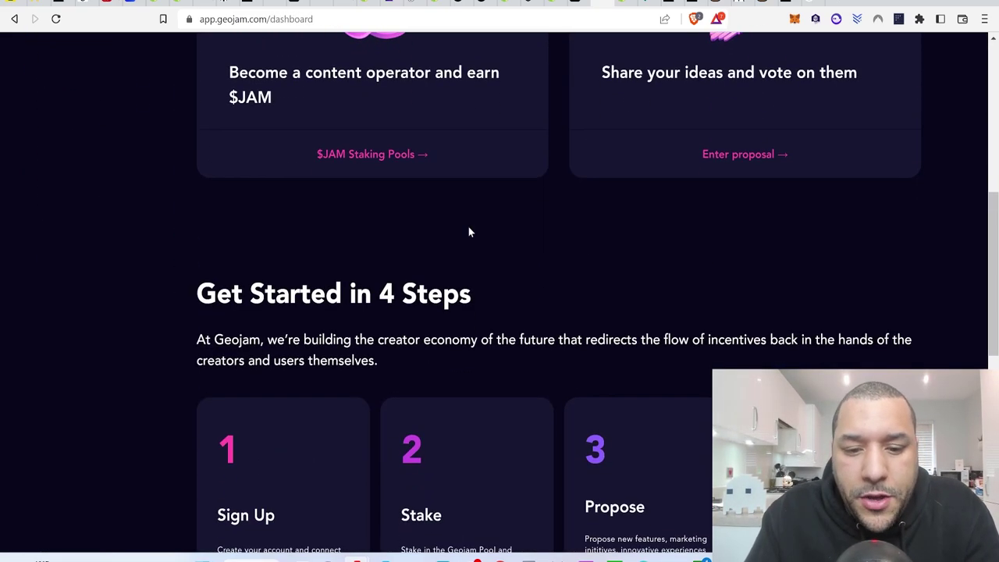
{"action": "scroll", "coordinate": [469, 230], "scroll_direction": "up", "scroll_amount": 6}
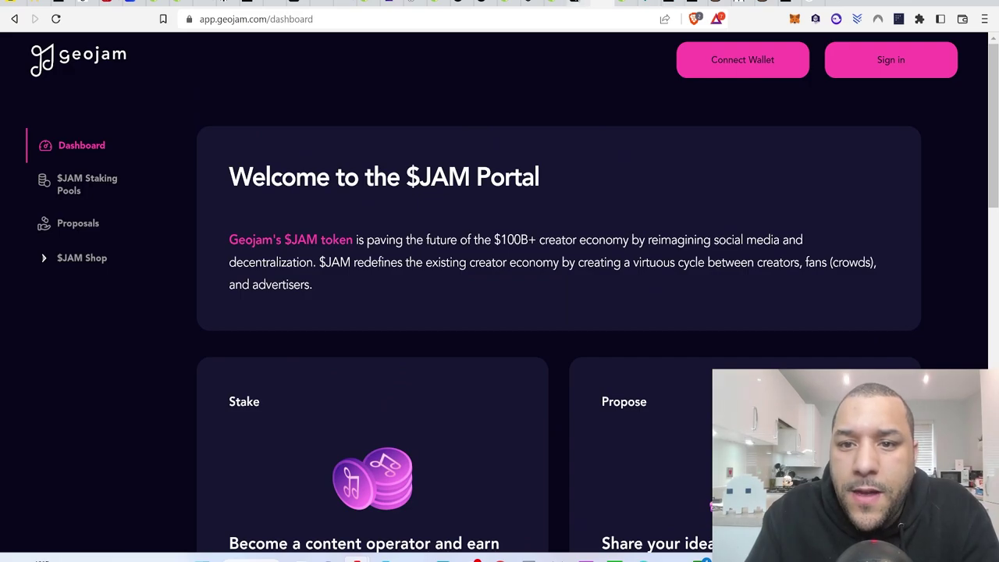
Open the JAM Shop from the Geojam homepage and check its page alongside the already open JAM Portal.
{"action": "left_click", "coordinate": [579, 3]}
{"action": "left_click", "coordinate": [748, 66]}
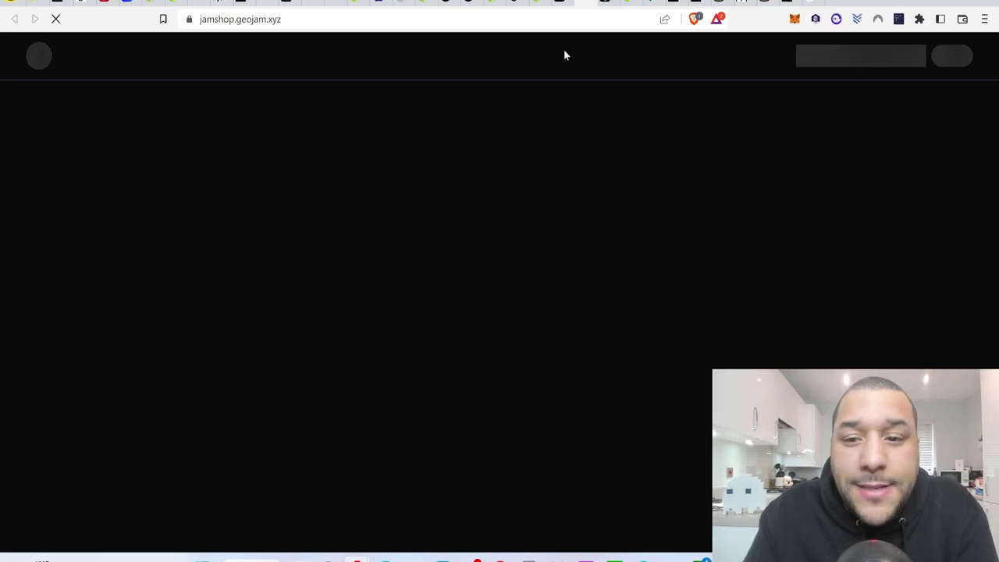
{"action": "left_click", "coordinate": [559, 4]}
{"action": "left_click", "coordinate": [584, 2]}
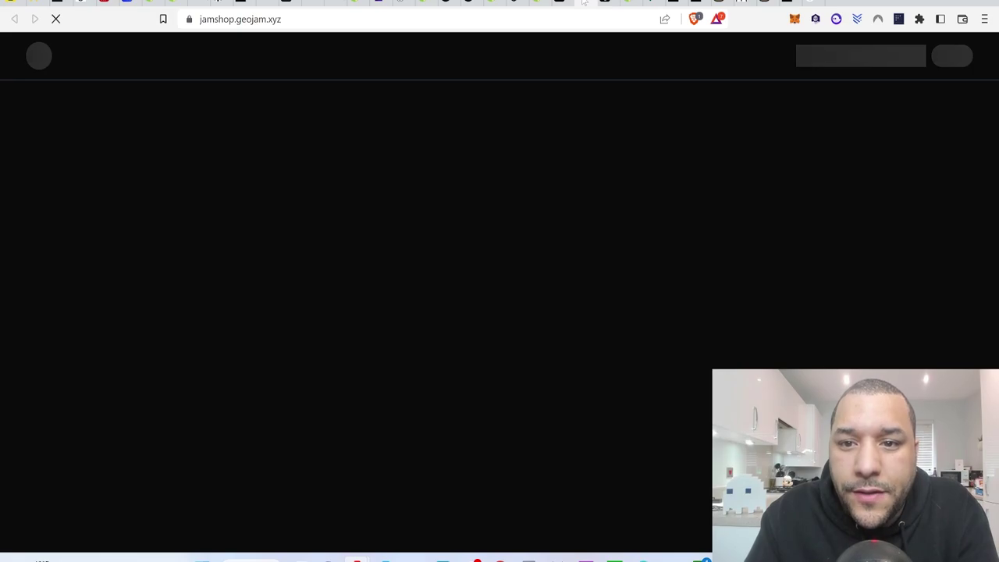
{"action": "left_click", "coordinate": [590, 3]}
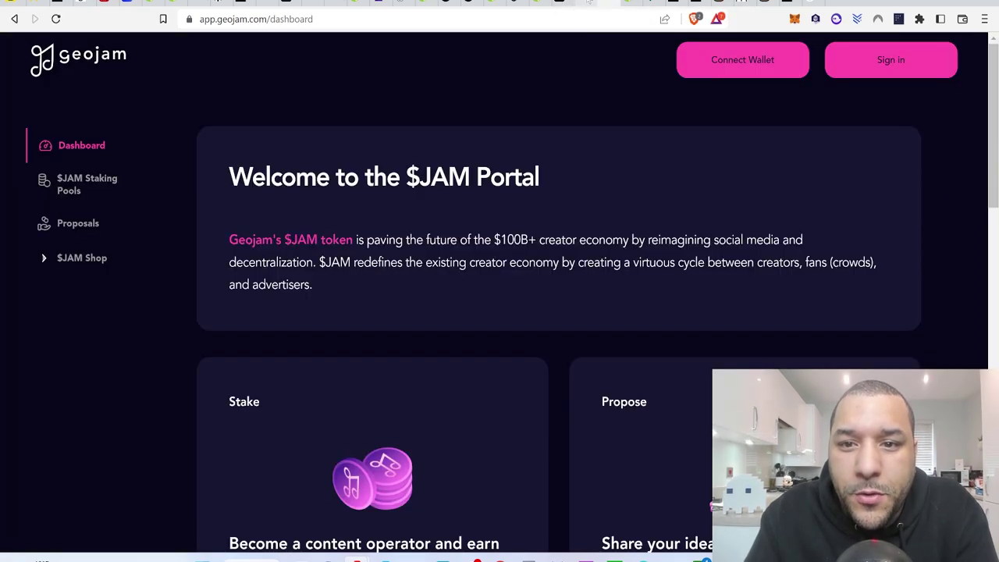
{"action": "left_click", "coordinate": [584, 4]}
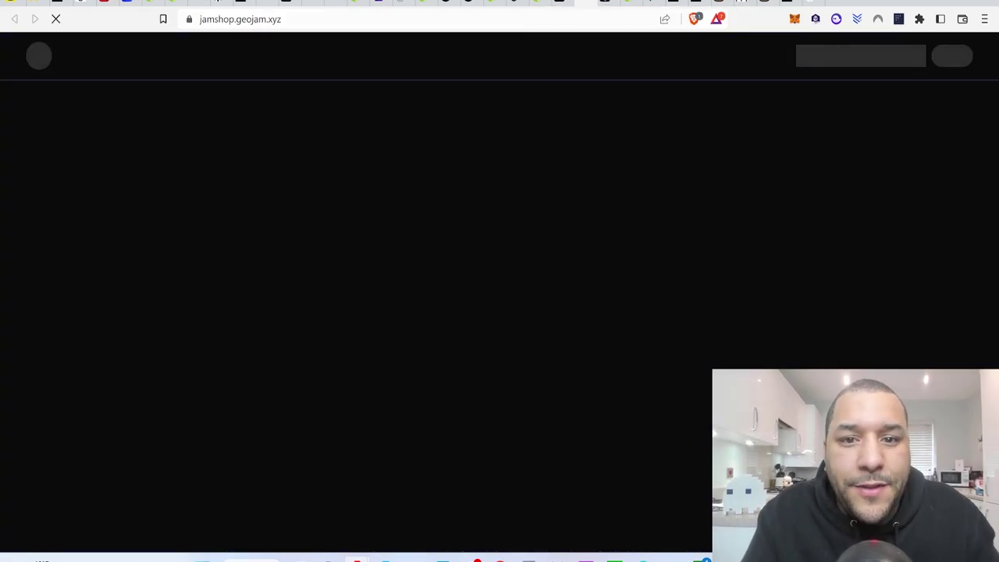
Copy the jamshop.geojam.xyz address and load it in Google Chrome.
{"action": "key", "text": "ctrl+l"}
{"action": "key", "text": "ctrl+c"}
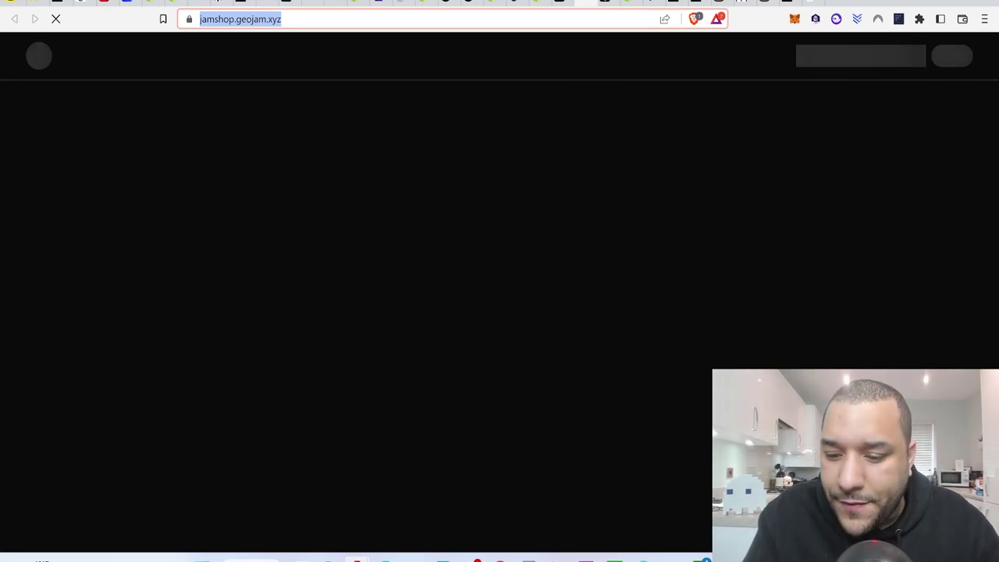
{"action": "mouse_move", "coordinate": [688, 558]}
{"action": "left_click", "coordinate": [664, 499]}
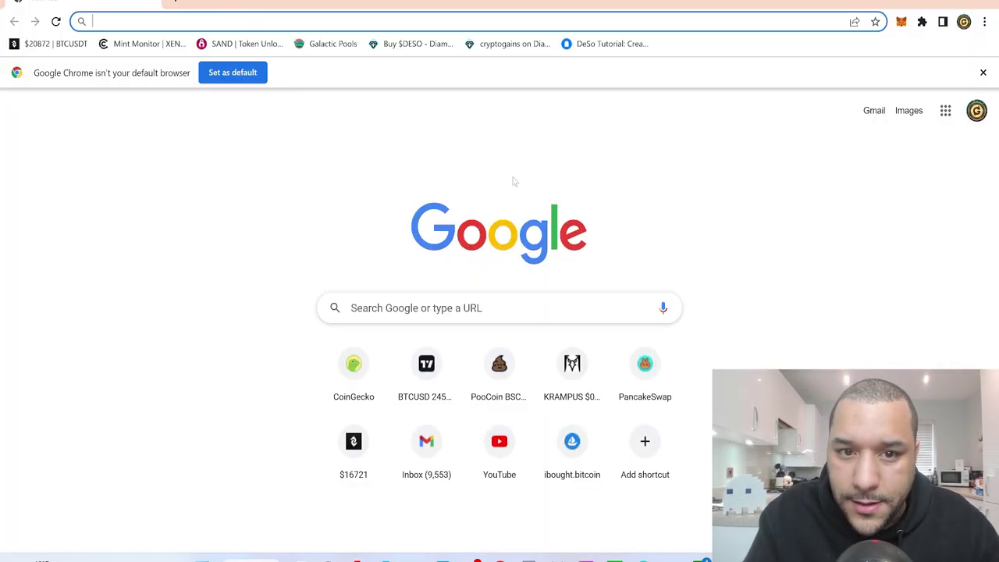
{"action": "key", "text": "ctrl+v"}
{"action": "key", "text": "Return"}
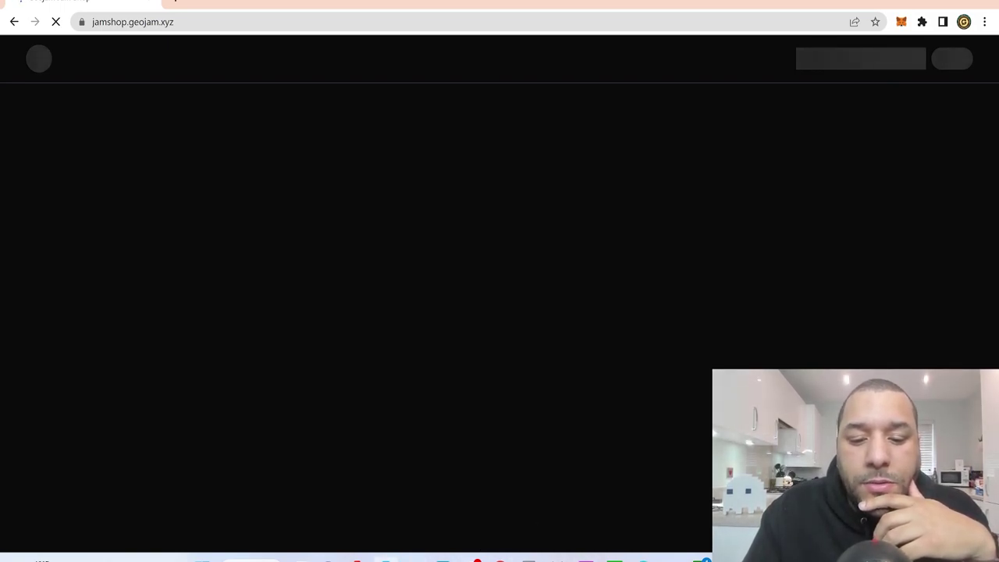
Switch back to the Brave browser and review geojam.xyz from the welcome video through the fan economy artists to the footer.
{"action": "mouse_move", "coordinate": [357, 559]}
{"action": "left_click", "coordinate": [338, 496]}
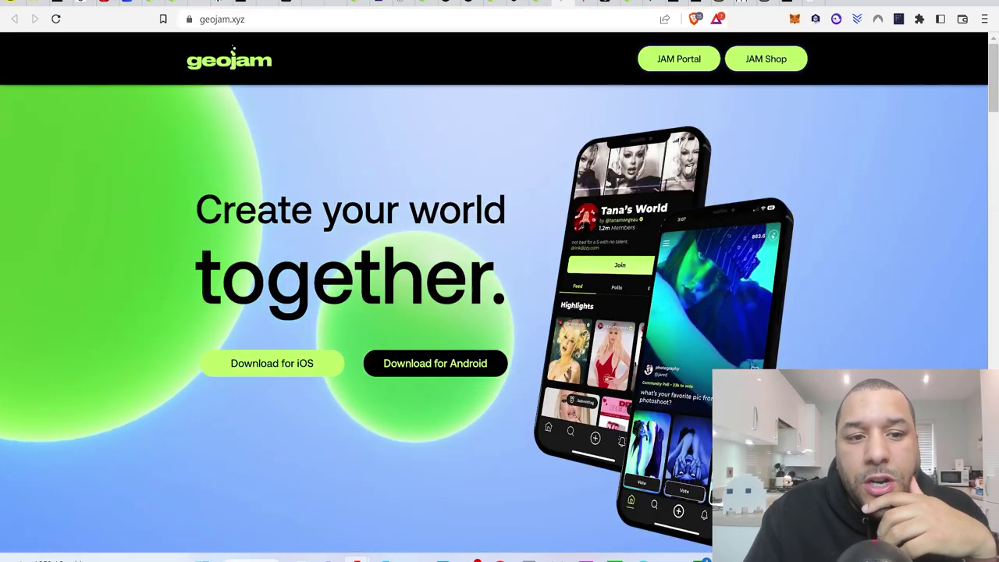
{"action": "scroll", "coordinate": [519, 211], "scroll_direction": "down", "scroll_amount": 3}
{"action": "scroll", "coordinate": [520, 211], "scroll_direction": "down", "scroll_amount": 10}
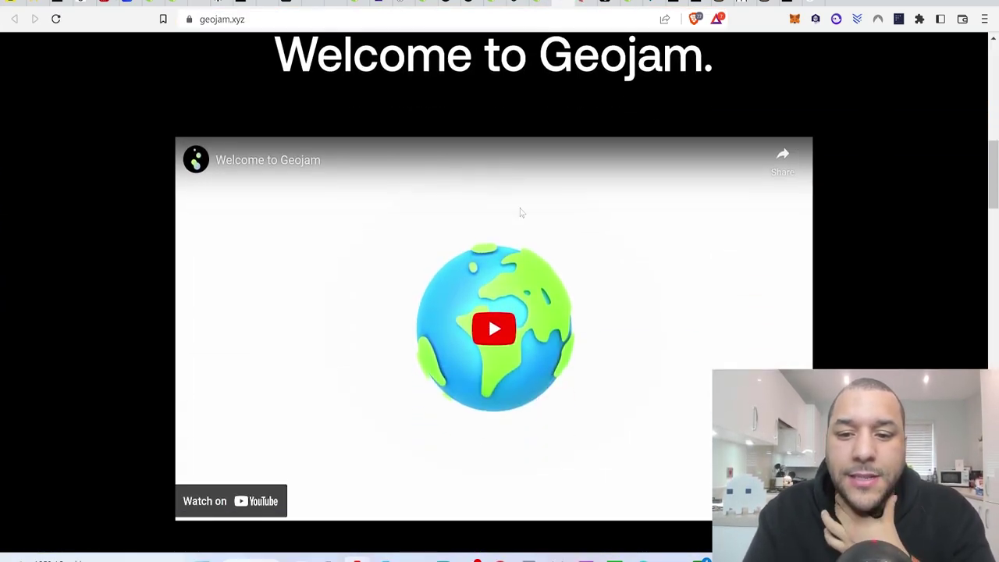
{"action": "scroll", "coordinate": [520, 212], "scroll_direction": "down", "scroll_amount": 8}
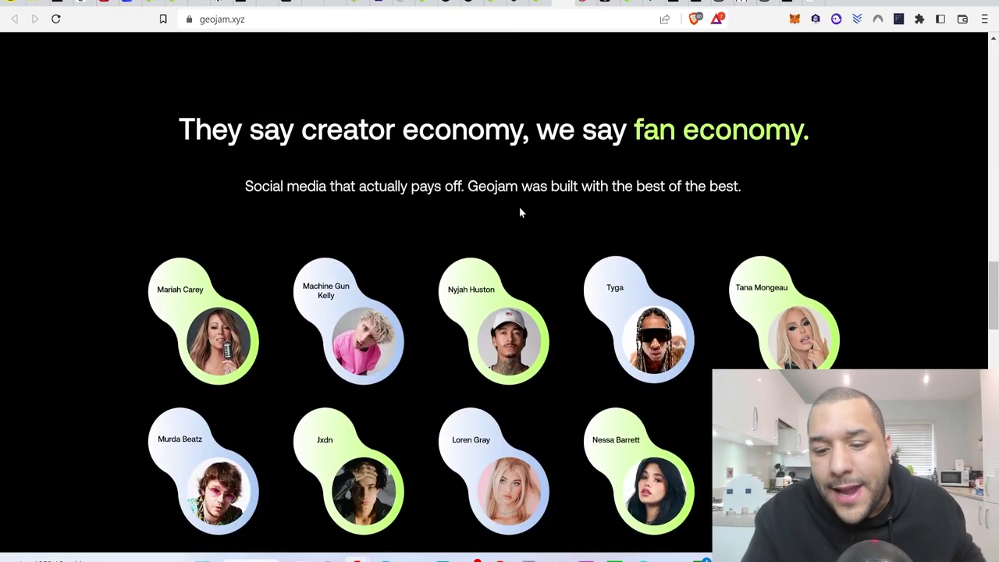
{"action": "scroll", "coordinate": [520, 212], "scroll_direction": "down", "scroll_amount": 5}
{"action": "scroll", "coordinate": [521, 212], "scroll_direction": "down", "scroll_amount": 18}
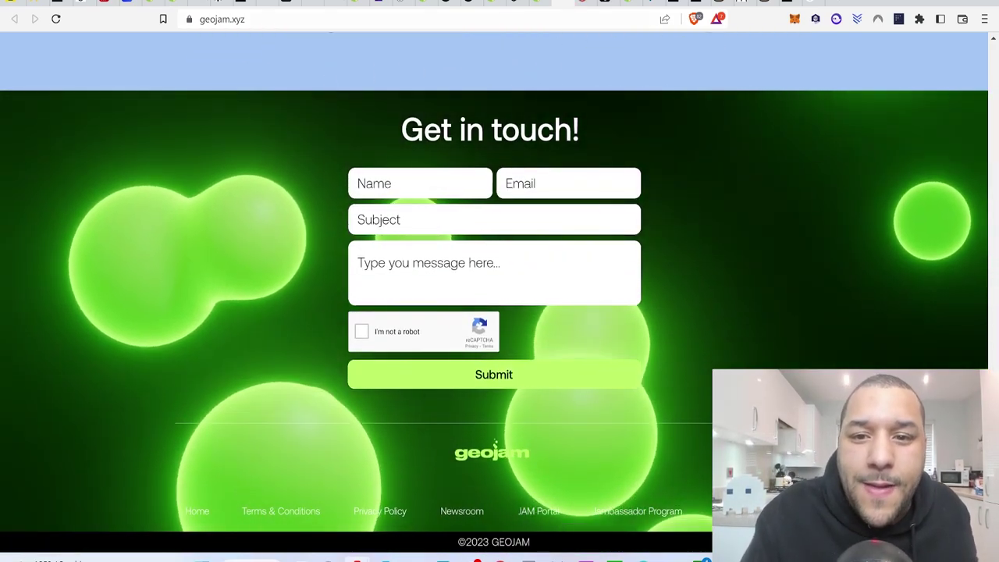
Copy Geojam's market cap from its CoinGecko page into Calculator as a fresh entry.
{"action": "key", "text": "ctrl+Tab"}
{"action": "scroll", "coordinate": [362, 320], "scroll_direction": "down", "scroll_amount": 2}
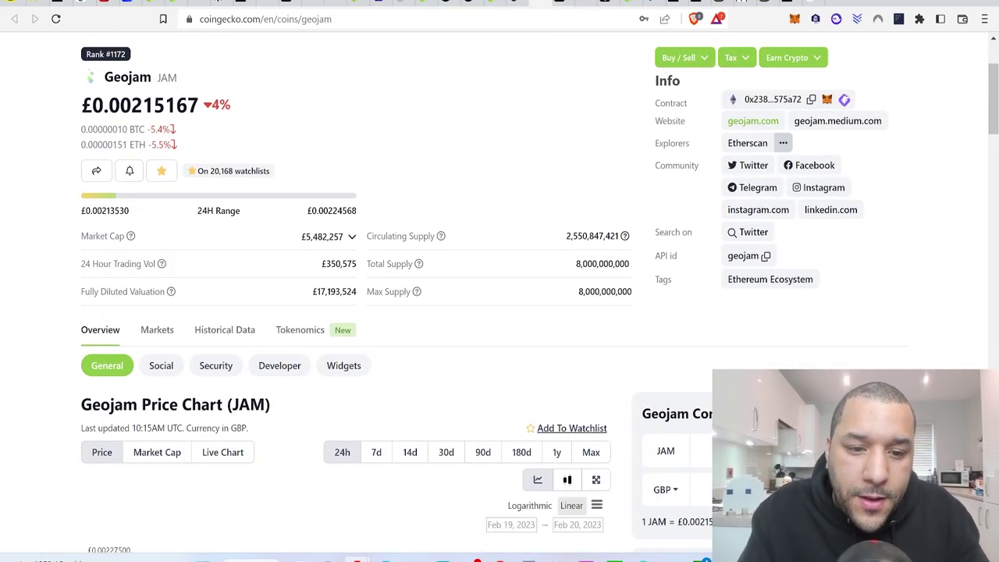
{"action": "left_click_drag", "start_coordinate": [303, 236], "coordinate": [347, 242]}
{"action": "key", "text": "ctrl+c"}
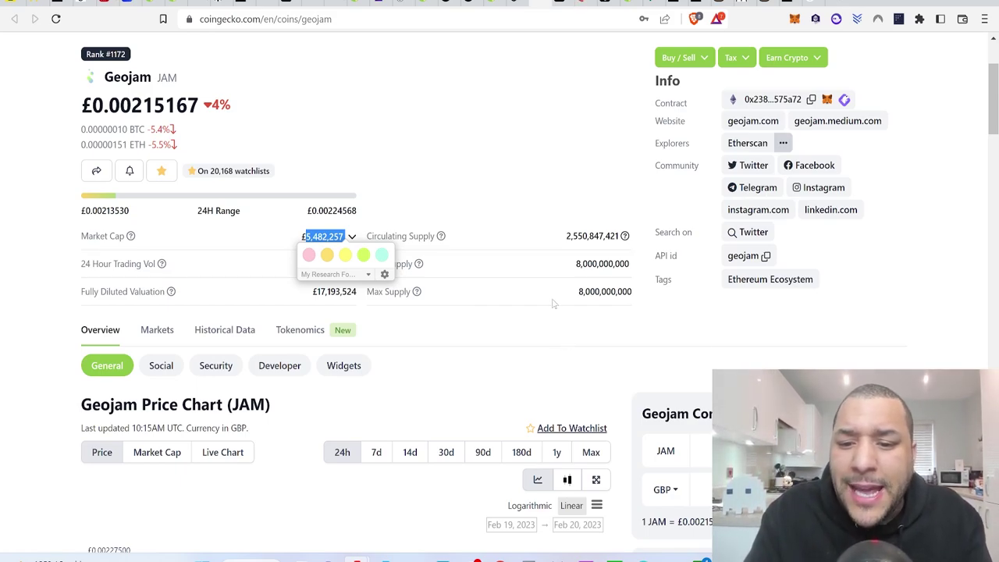
{"action": "left_click", "coordinate": [530, 558]}
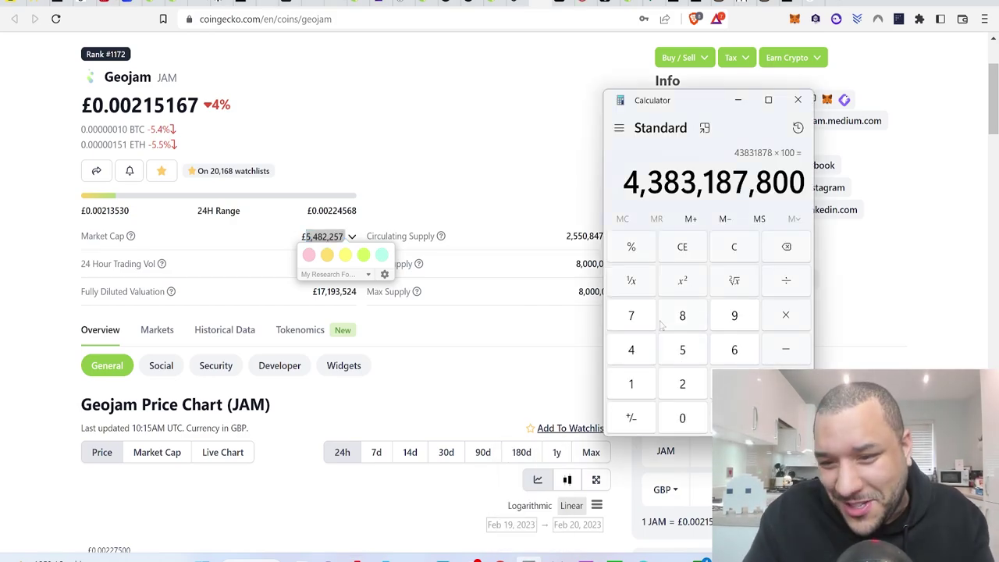
{"action": "left_click", "coordinate": [735, 252]}
{"action": "key", "text": "ctrl+v"}
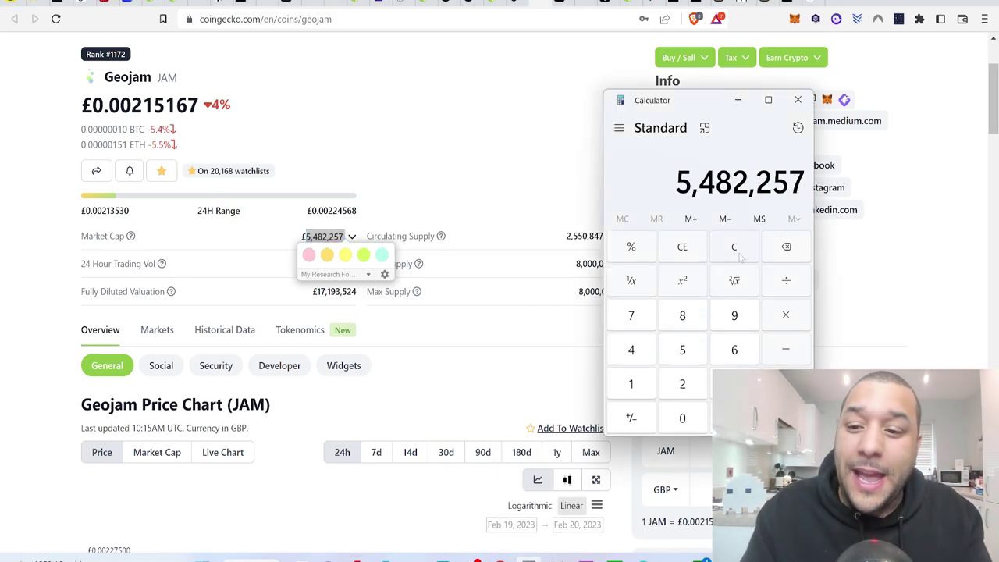
Multiply the Geojam market cap by 100 in Calculator.
{"action": "left_click", "coordinate": [777, 313]}
{"action": "left_click", "coordinate": [631, 384]}
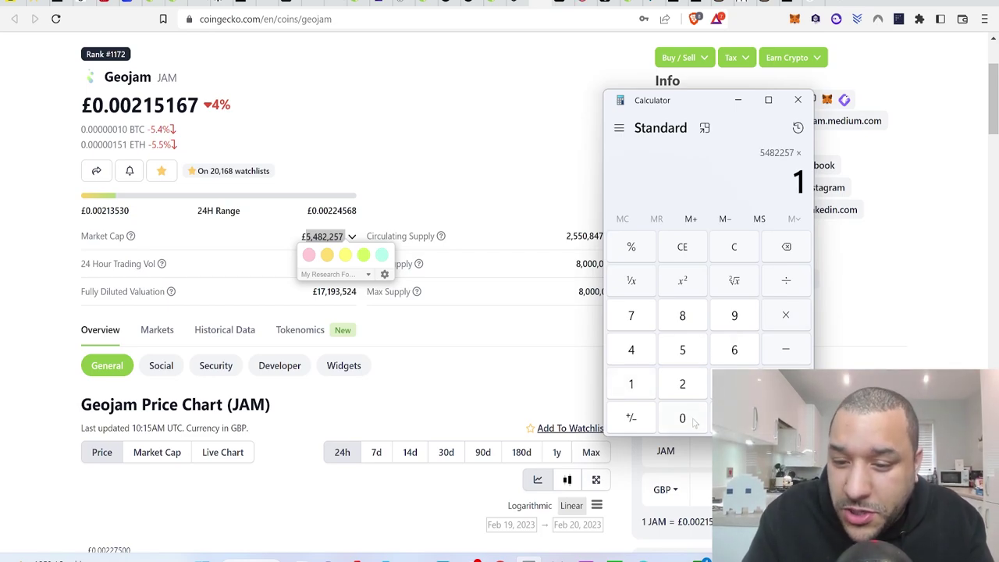
{"action": "double_click", "coordinate": [683, 419]}
{"action": "left_click", "coordinate": [786, 418]}
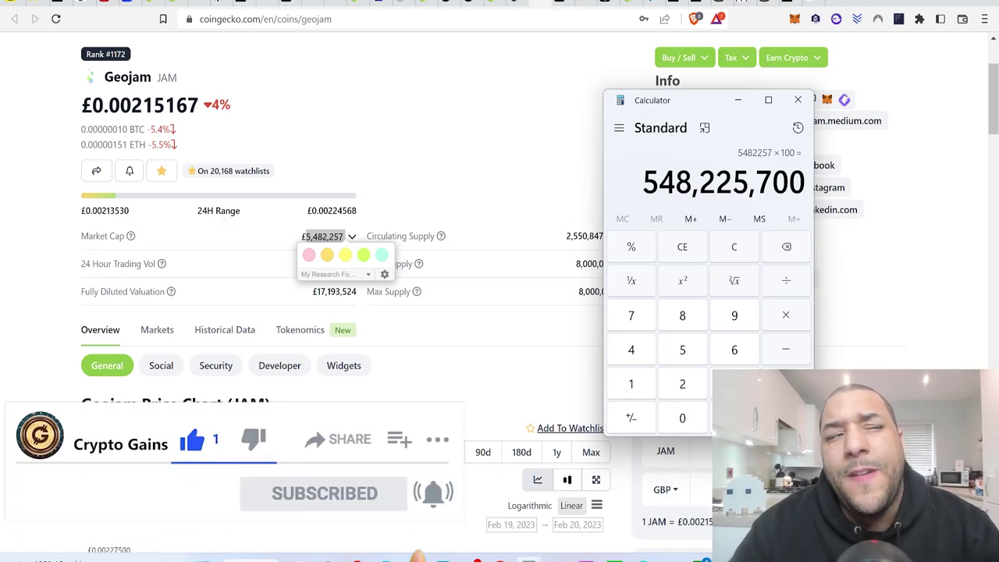
Return to Geojam's CoinGecko page and show the additional blockchain explorers listed besides Etherscan.
{"action": "left_click", "coordinate": [552, 128]}
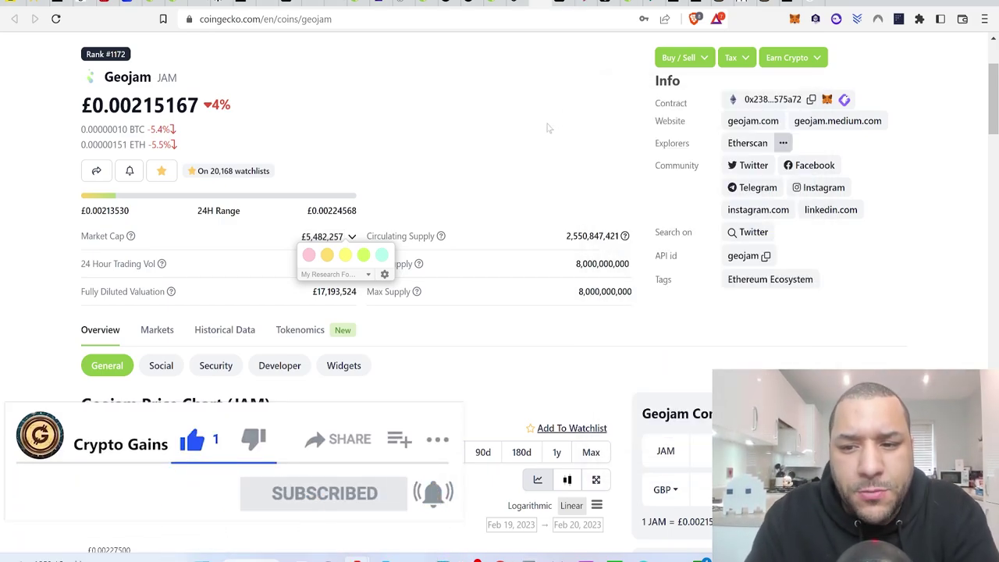
{"action": "right_click", "coordinate": [785, 143]}
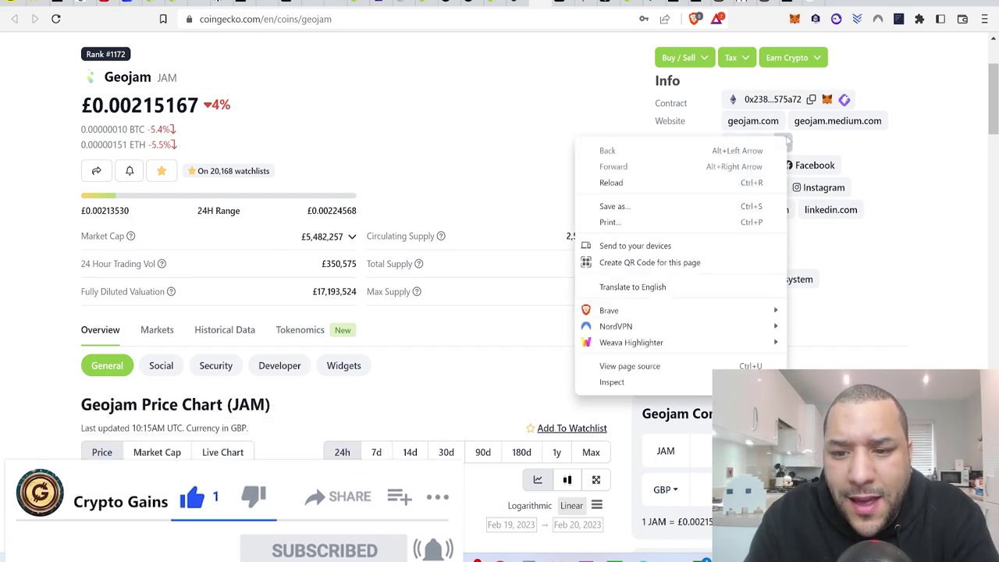
{"action": "left_click", "coordinate": [784, 143]}
{"action": "left_click", "coordinate": [783, 143]}
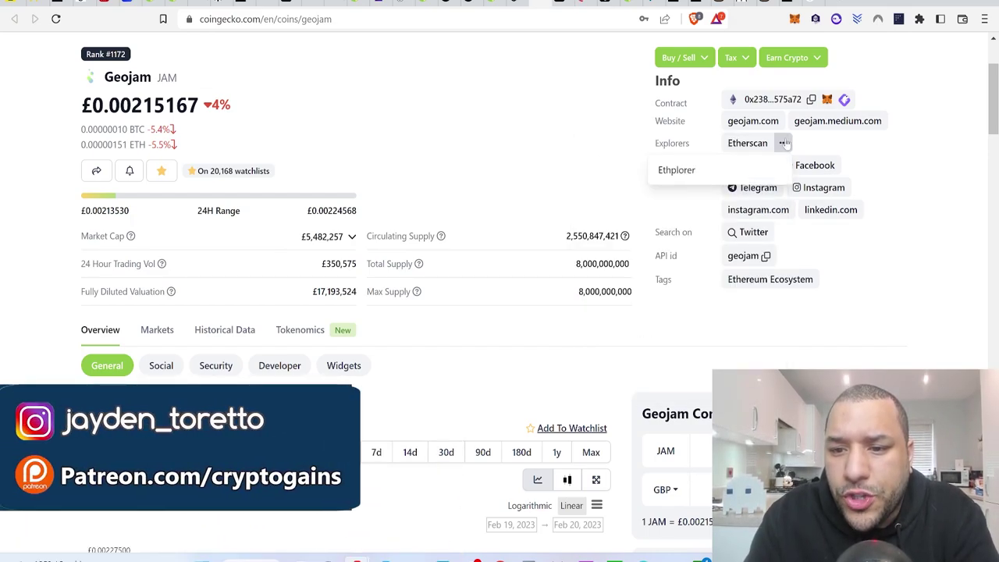
Look up Geojam's listing in the launchpad on lattice.is, then return to the top of its CoinGecko page.
{"action": "left_click", "coordinate": [784, 143]}
{"action": "left_click", "coordinate": [33, 3]}
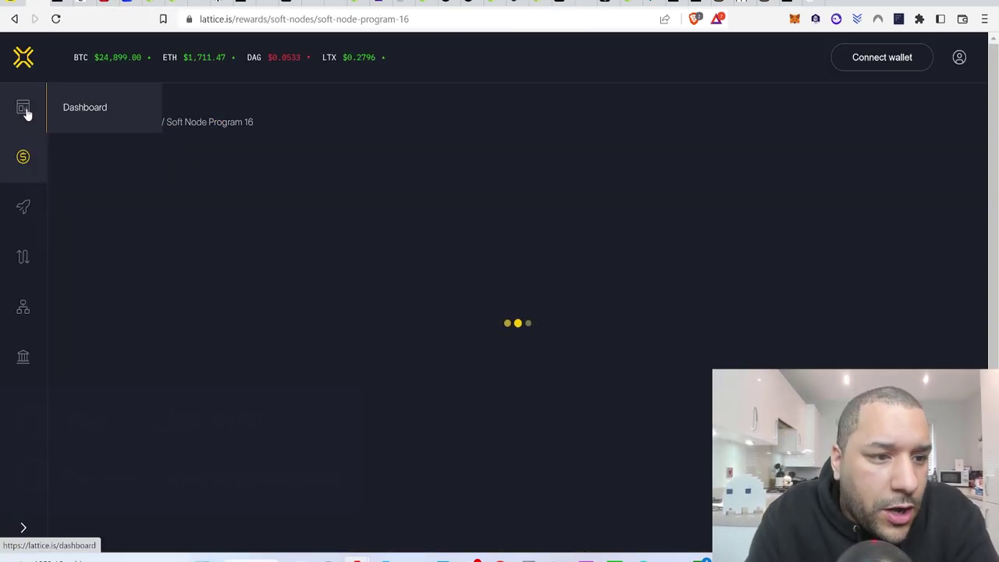
{"action": "left_click", "coordinate": [24, 111]}
{"action": "left_click", "coordinate": [23, 207]}
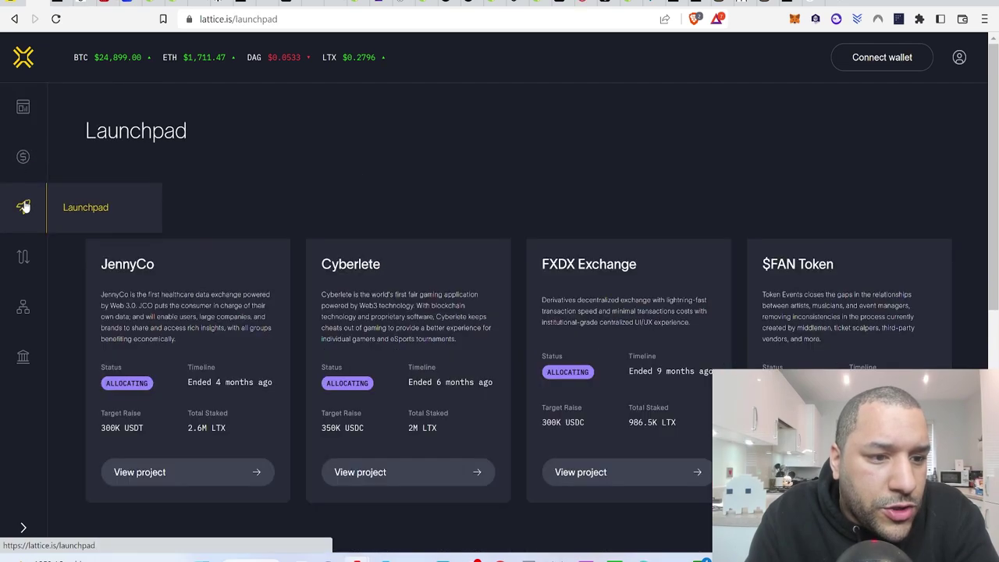
{"action": "scroll", "coordinate": [414, 206], "scroll_direction": "down", "scroll_amount": 4}
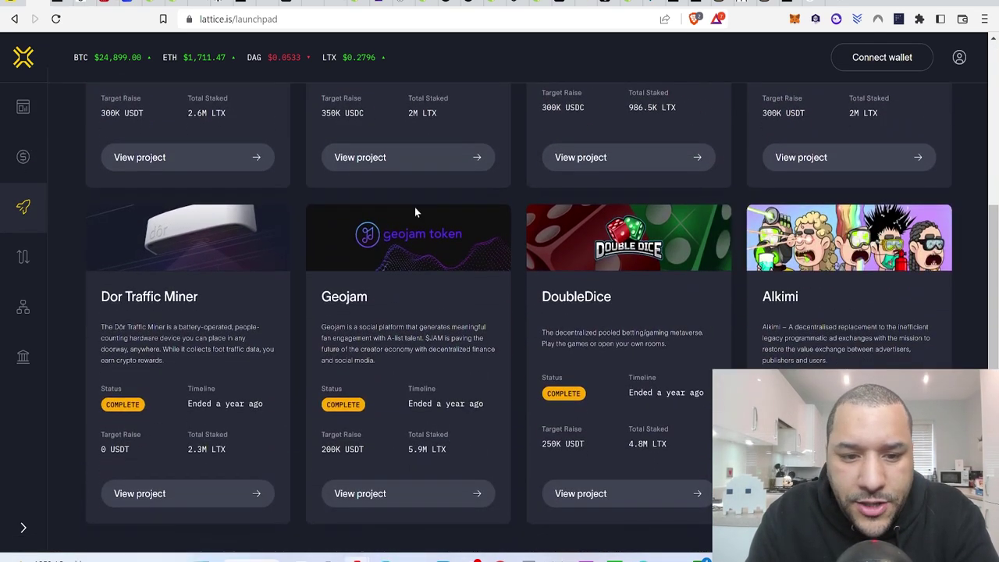
{"action": "scroll", "coordinate": [406, 381], "scroll_direction": "down", "scroll_amount": 1}
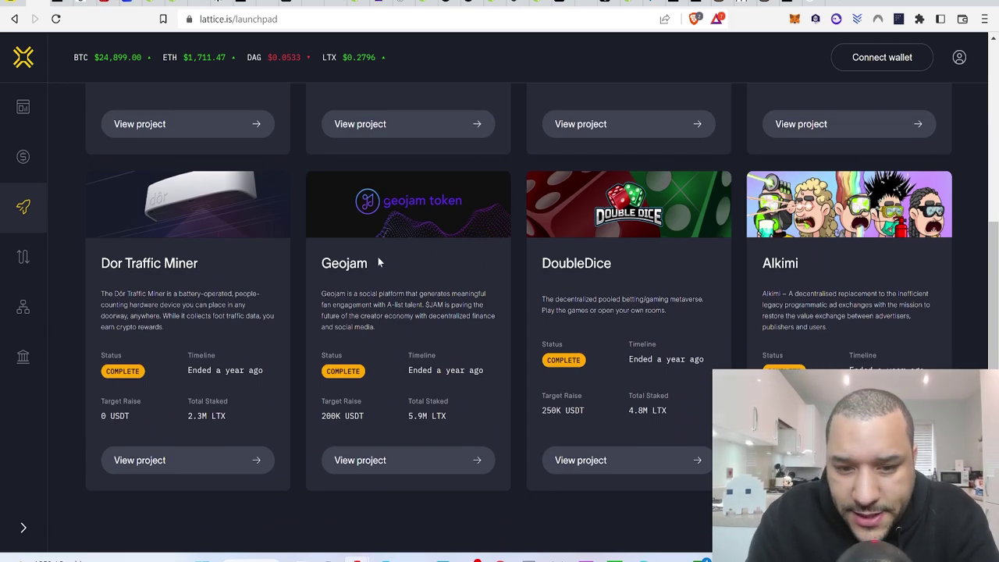
{"action": "scroll", "coordinate": [434, 434], "scroll_direction": "up", "scroll_amount": 5}
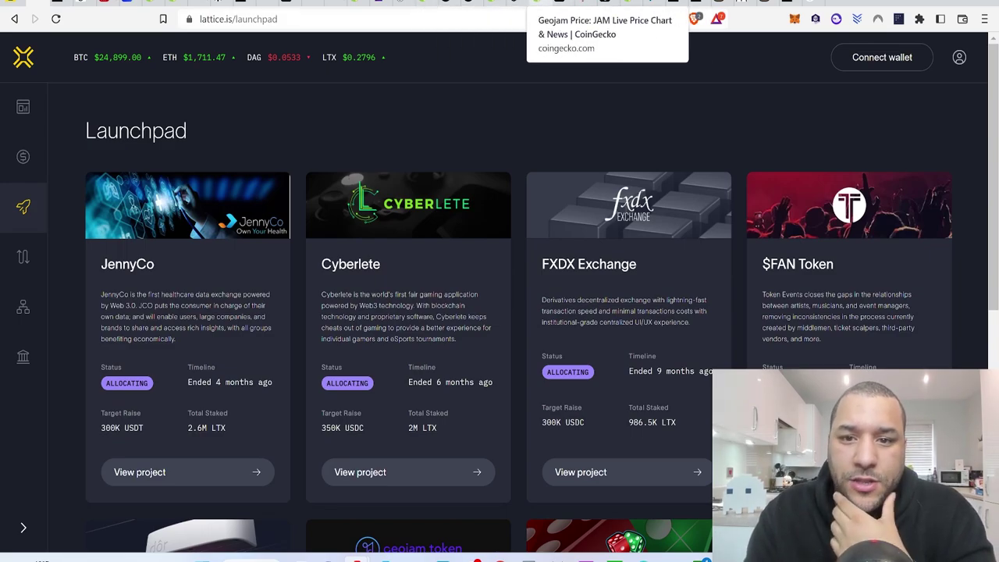
{"action": "left_click", "coordinate": [539, 5]}
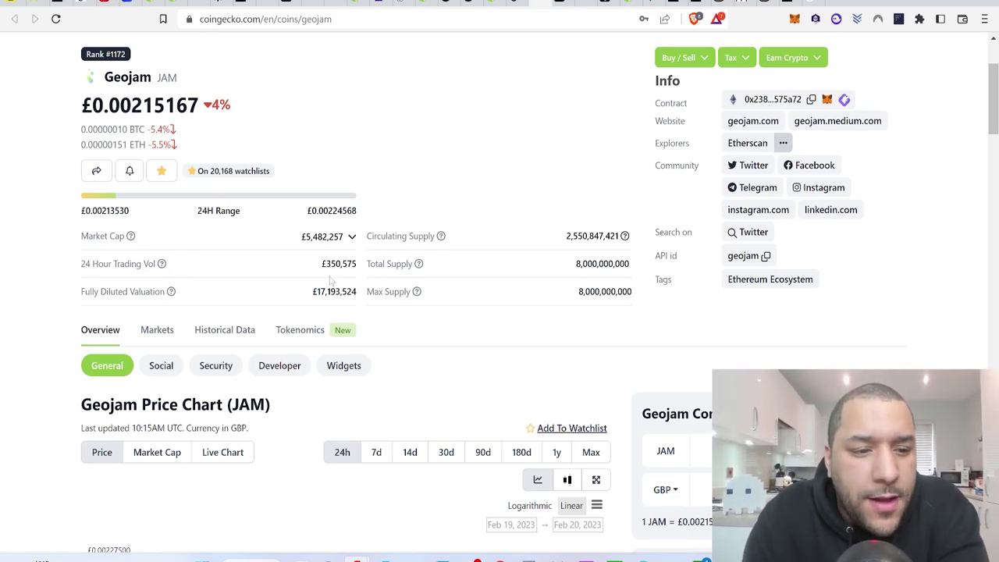
{"action": "scroll", "coordinate": [331, 280], "scroll_direction": "up", "scroll_amount": 2}
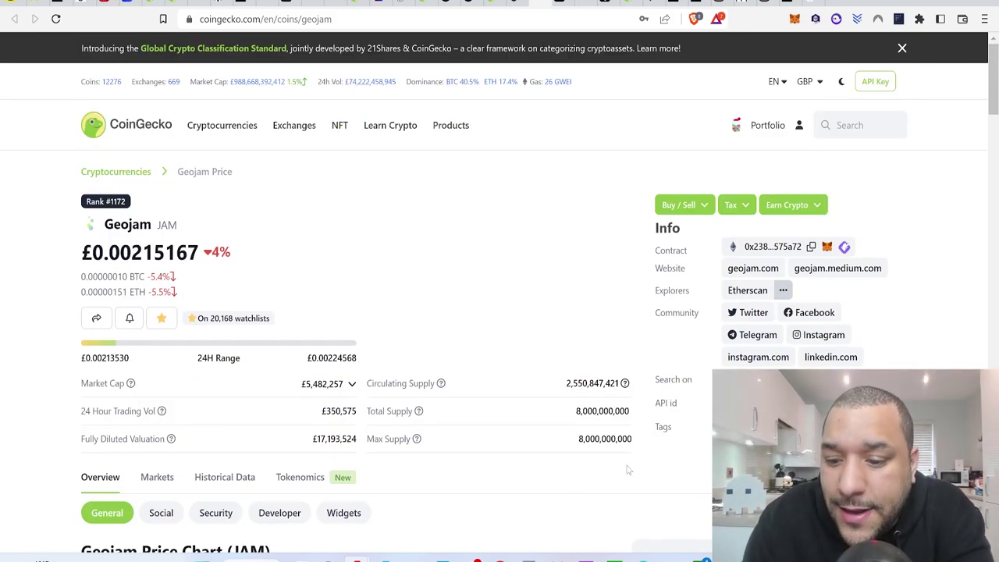
Switch to Excel and enter "GeoJam/" in the MUSIC row's 1000X cell, leaving room for a second coin.
{"action": "key", "text": "alt+Tab"}
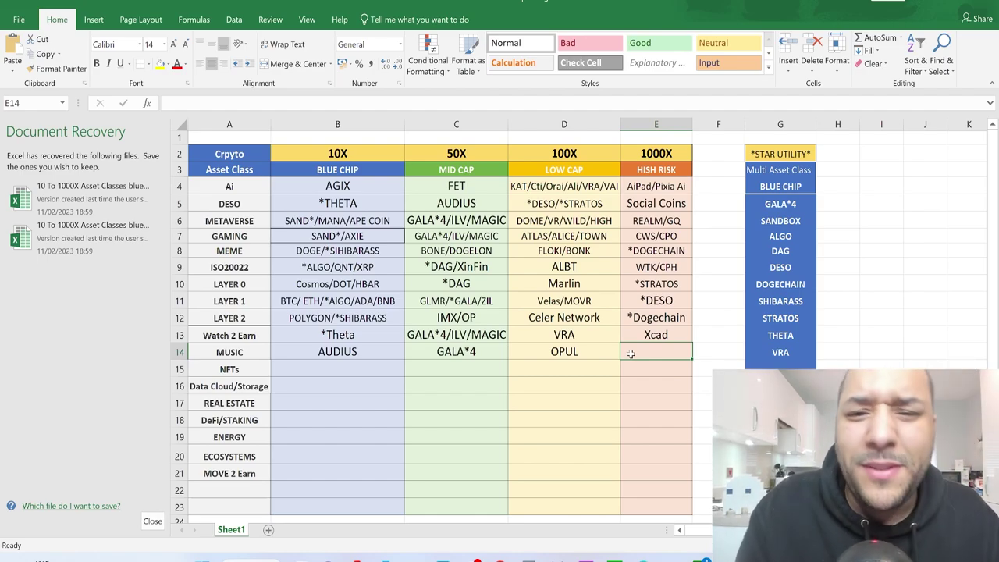
{"action": "type", "text": "GeoJAm"}
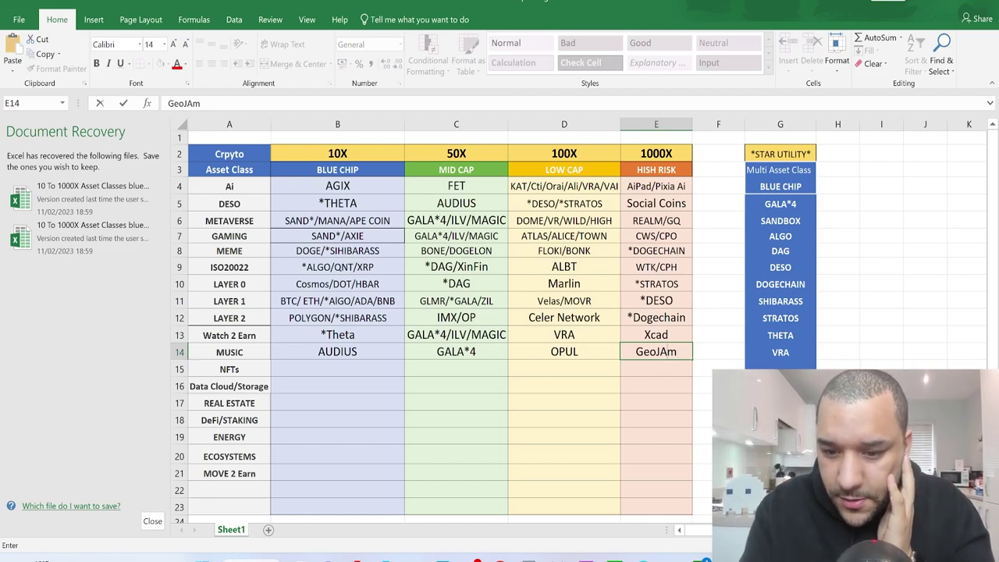
{"action": "key", "text": "F2"}
{"action": "key", "text": "Left"}
{"action": "key", "text": "BackSpace"}
{"action": "type", "text": "a"}
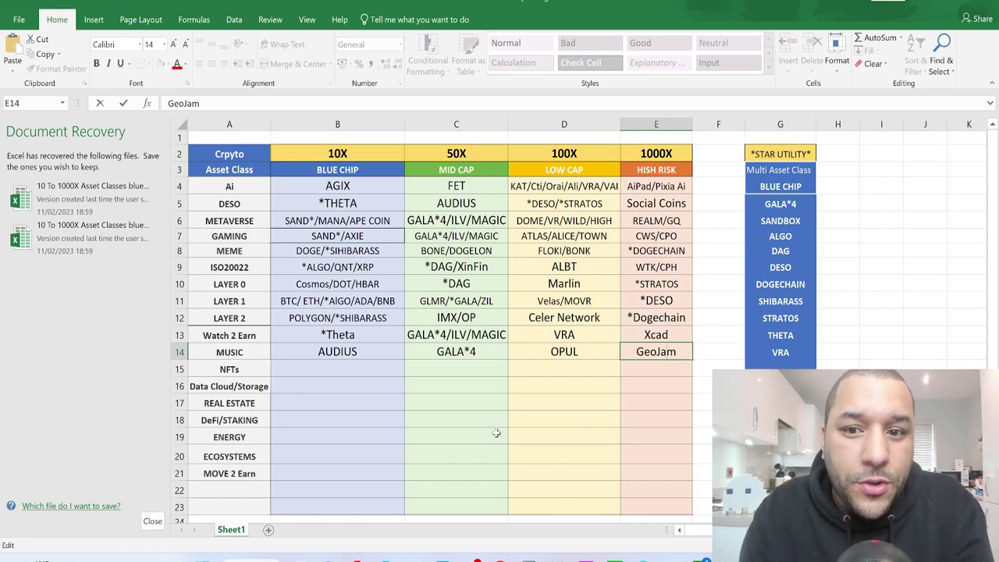
{"action": "type", "text": "/"}
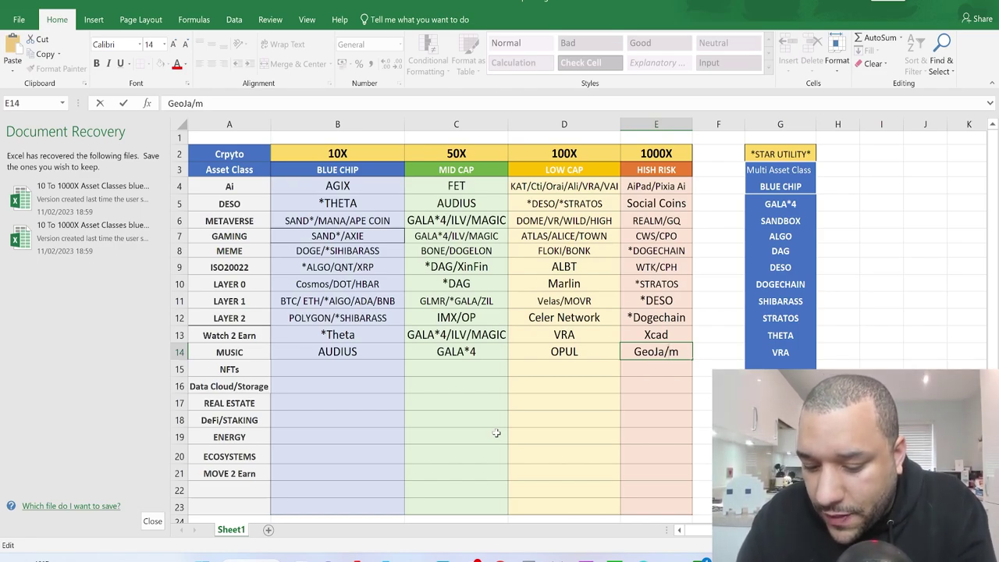
{"action": "key", "text": "BackSpace"}
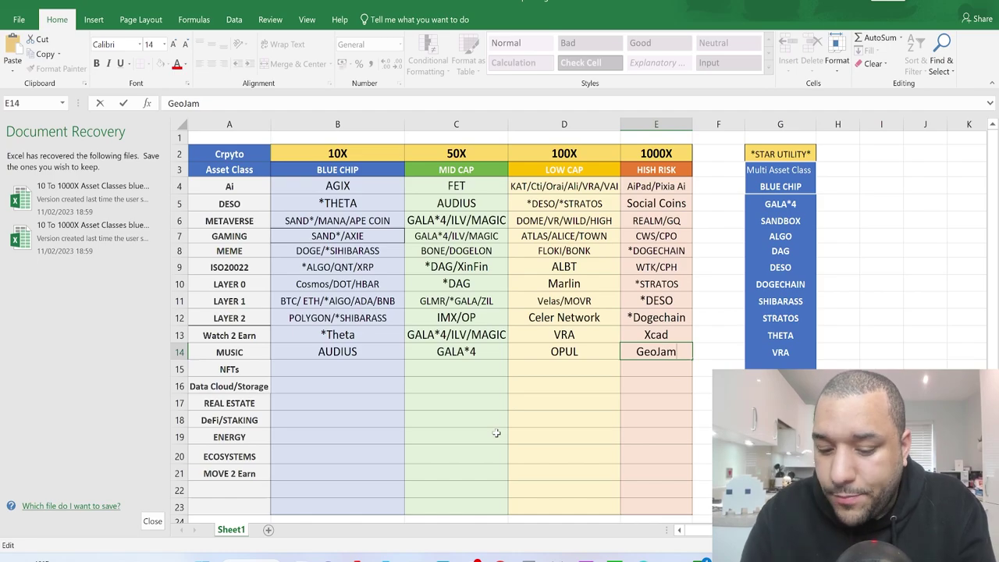
{"action": "type", "text": "/"}
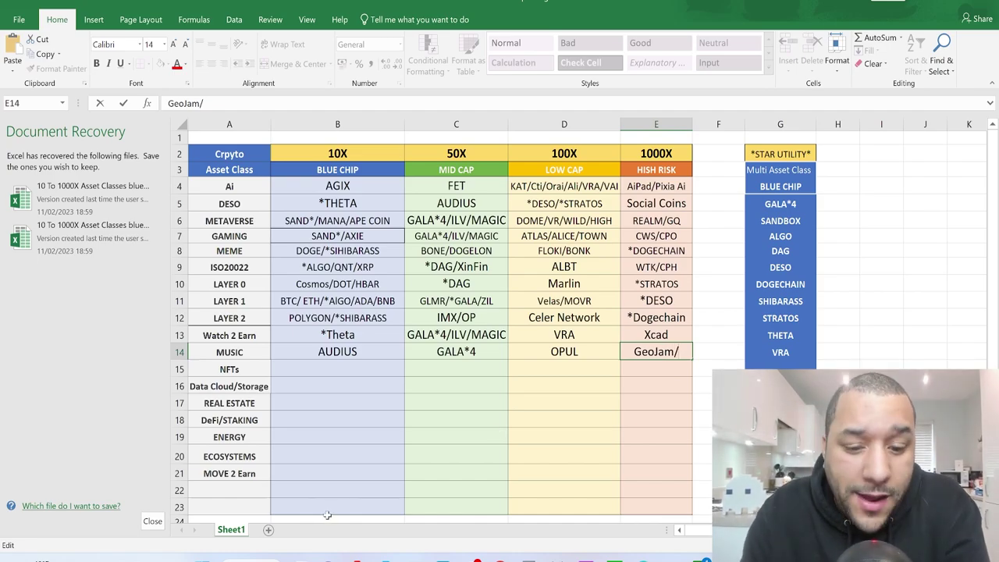
Switch back to the Brave browser and examine the market cap on Corite's CoinGecko page.
{"action": "mouse_move", "coordinate": [358, 559]}
{"action": "left_click", "coordinate": [313, 512]}
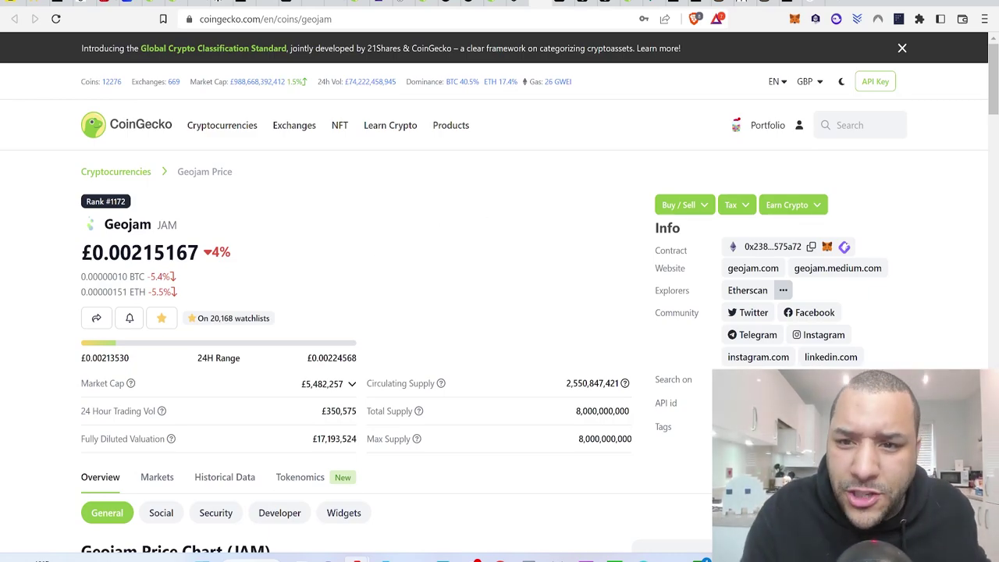
{"action": "left_click", "coordinate": [632, 3]}
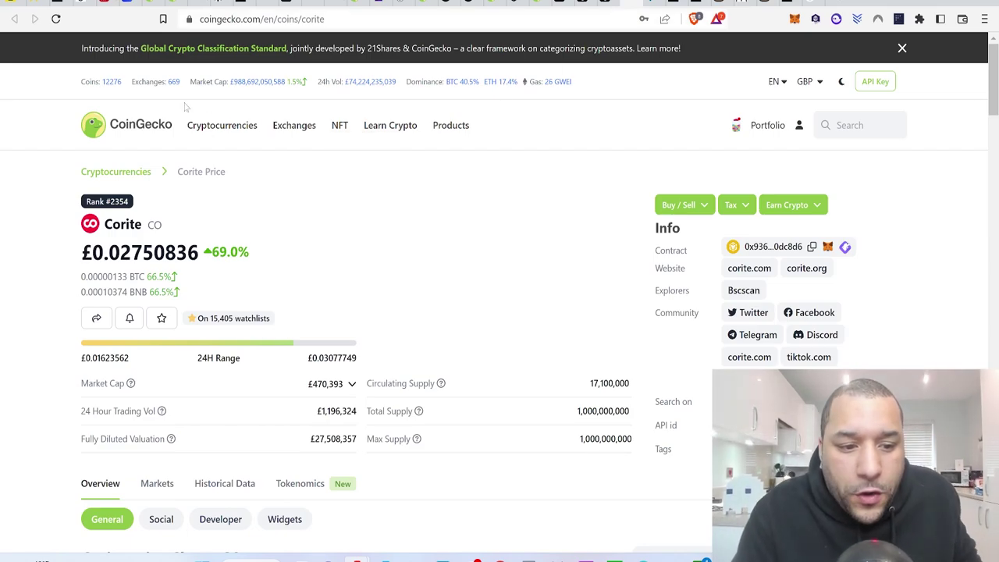
{"action": "scroll", "coordinate": [186, 107], "scroll_direction": "down", "scroll_amount": 1}
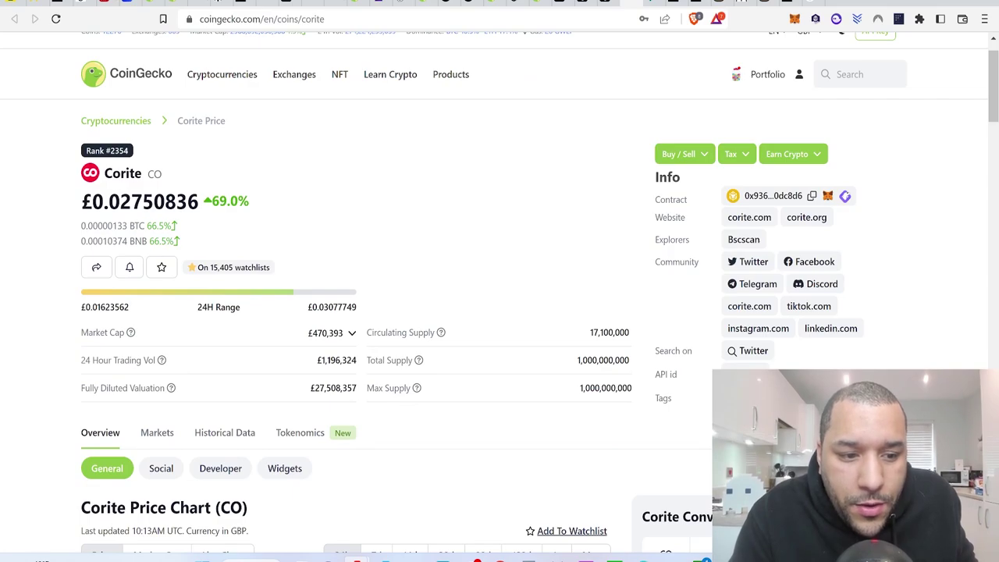
{"action": "left_click_drag", "start_coordinate": [80, 333], "coordinate": [125, 333]}
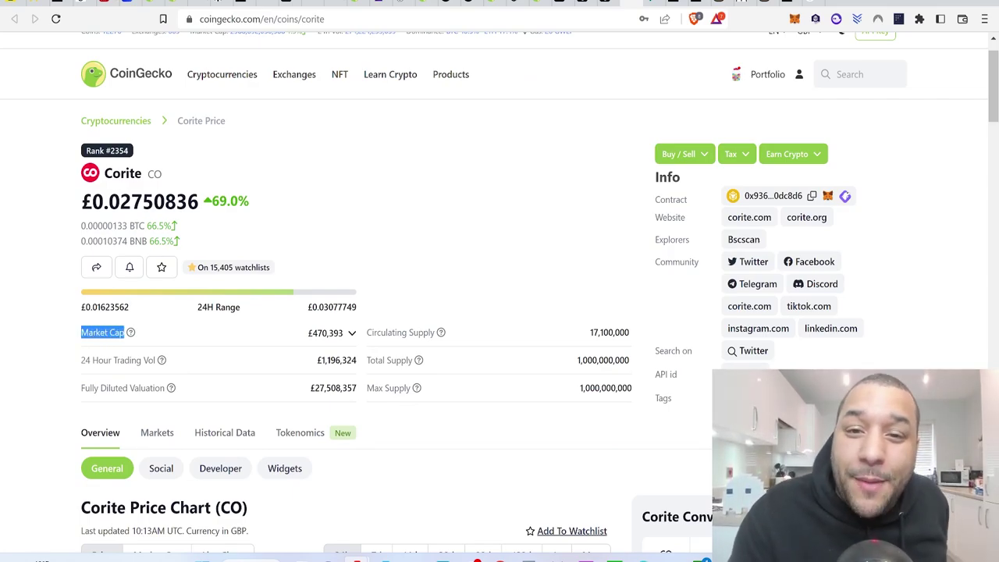
{"action": "left_click_drag", "start_coordinate": [125, 333], "coordinate": [348, 344]}
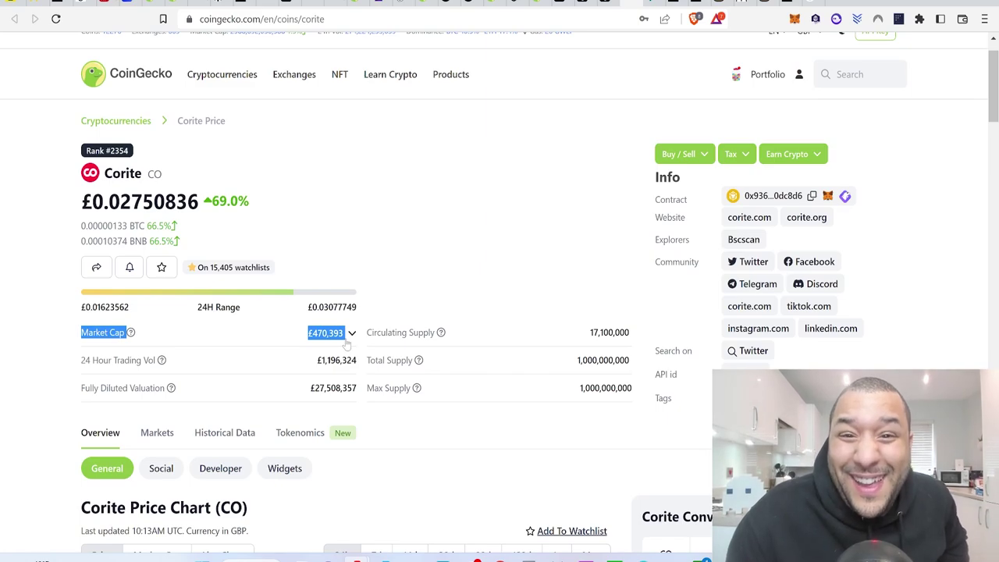
{"action": "left_click_drag", "start_coordinate": [348, 344], "coordinate": [348, 344]}
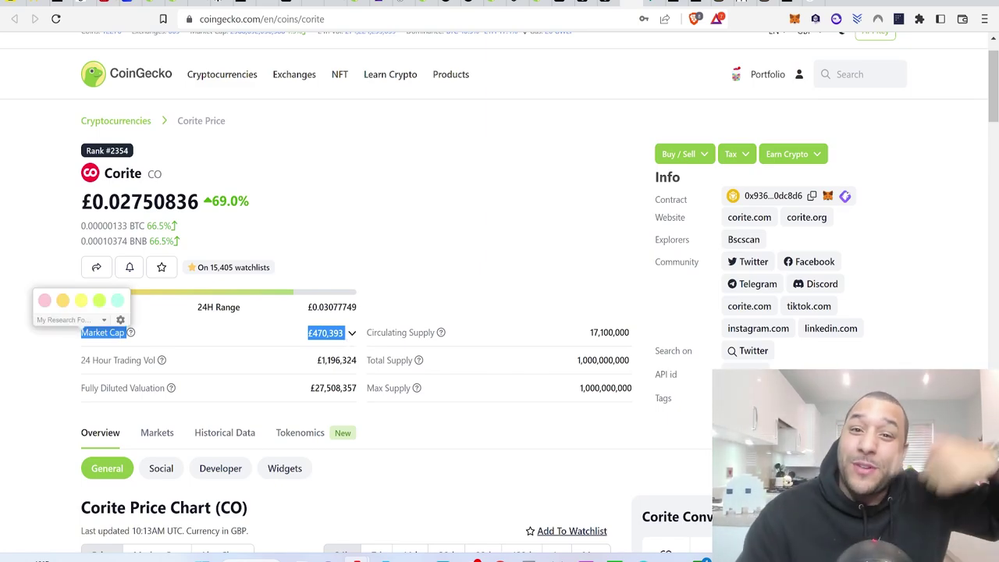
{"action": "left_click", "coordinate": [448, 278]}
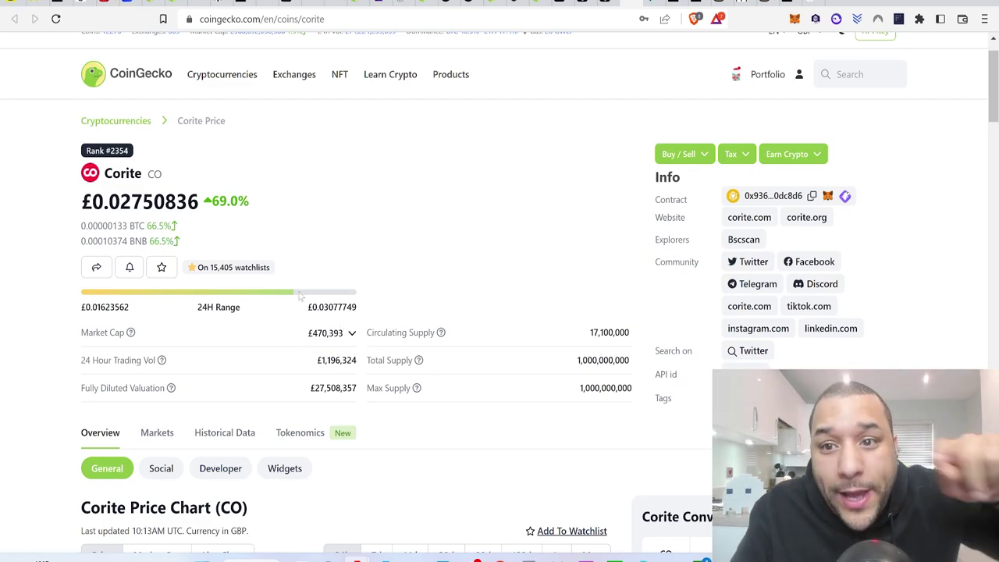
Open CoinMarketCap in a new tab and bring up the Corite (CO) page through its search.
{"action": "key", "text": "ctrl+t"}
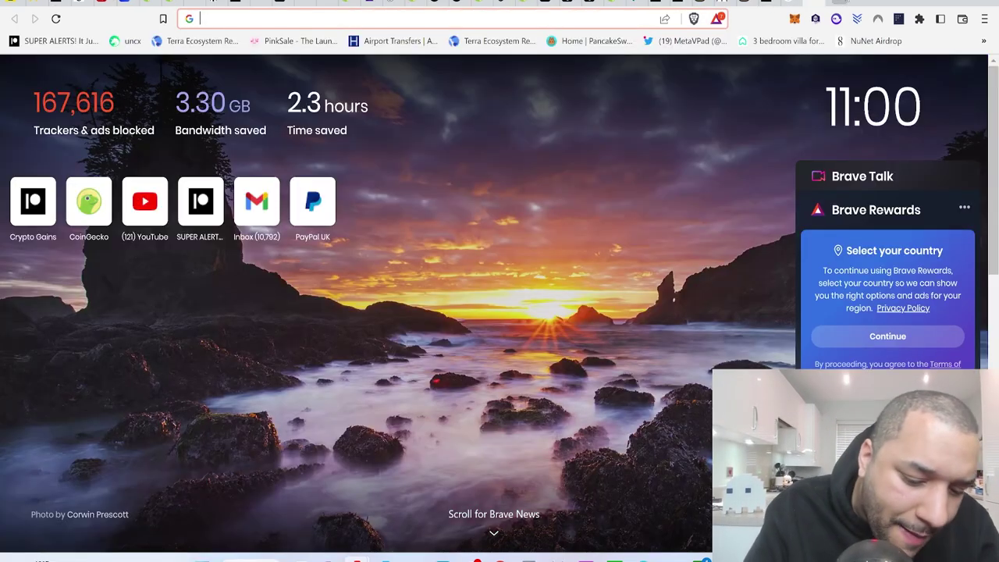
{"action": "type", "text": "coinm"}
{"action": "key", "text": "Return"}
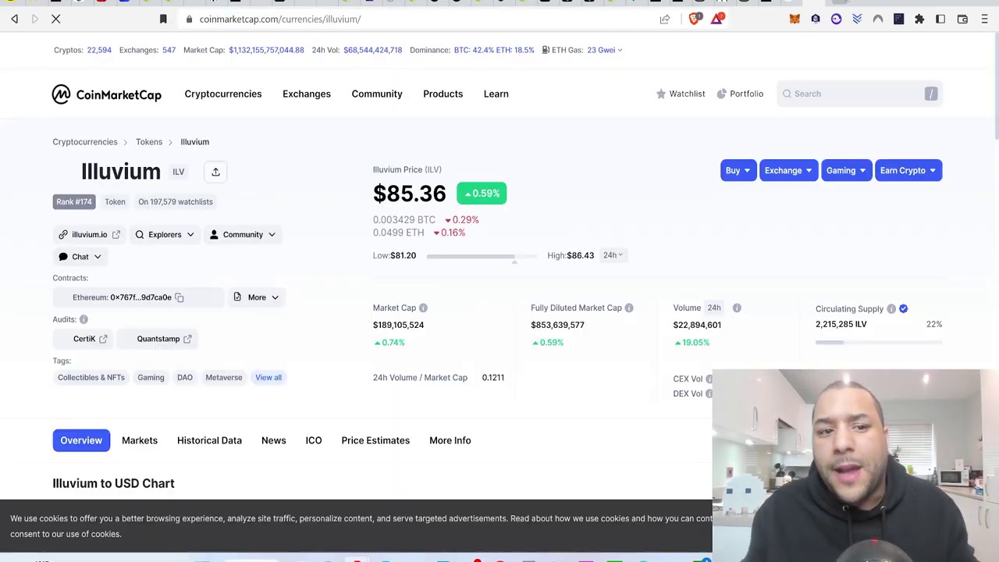
{"action": "left_click", "coordinate": [826, 94]}
{"action": "type", "text": "co"}
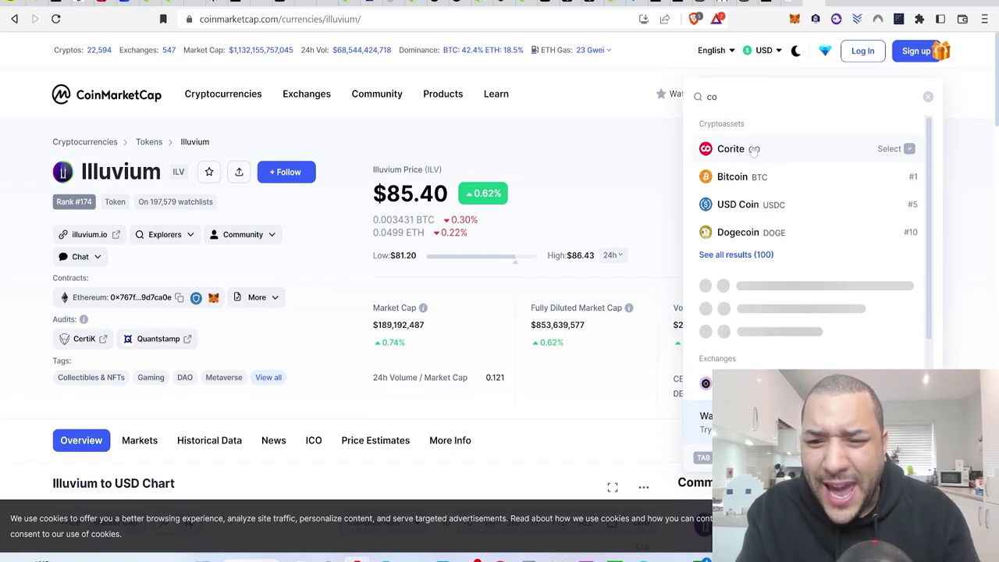
{"action": "left_click", "coordinate": [748, 147]}
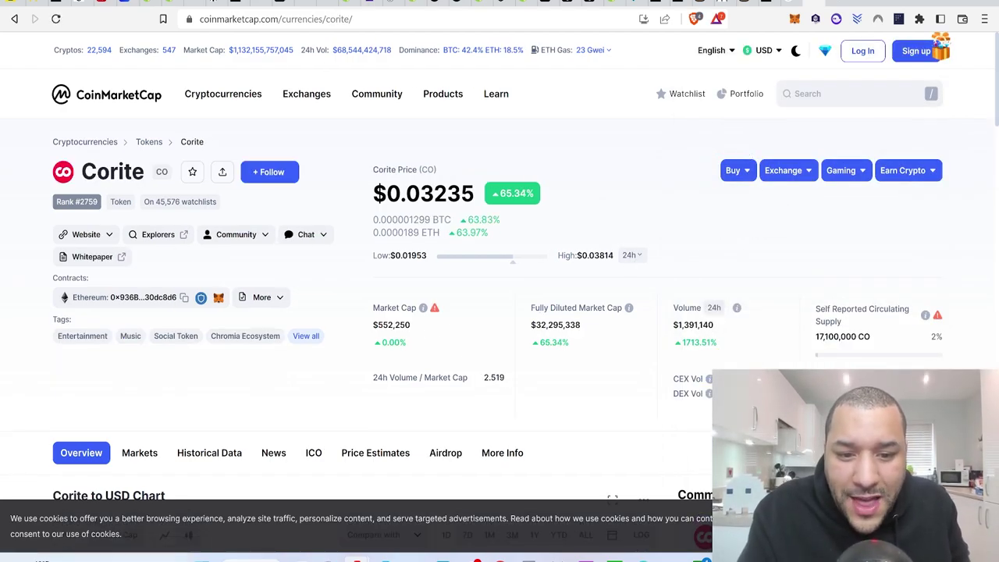
Copy Corite's market cap from CoinMarketCap into Calculator as a fresh entry.
{"action": "left_click_drag", "start_coordinate": [379, 325], "coordinate": [410, 325]}
{"action": "key", "text": "ctrl+c"}
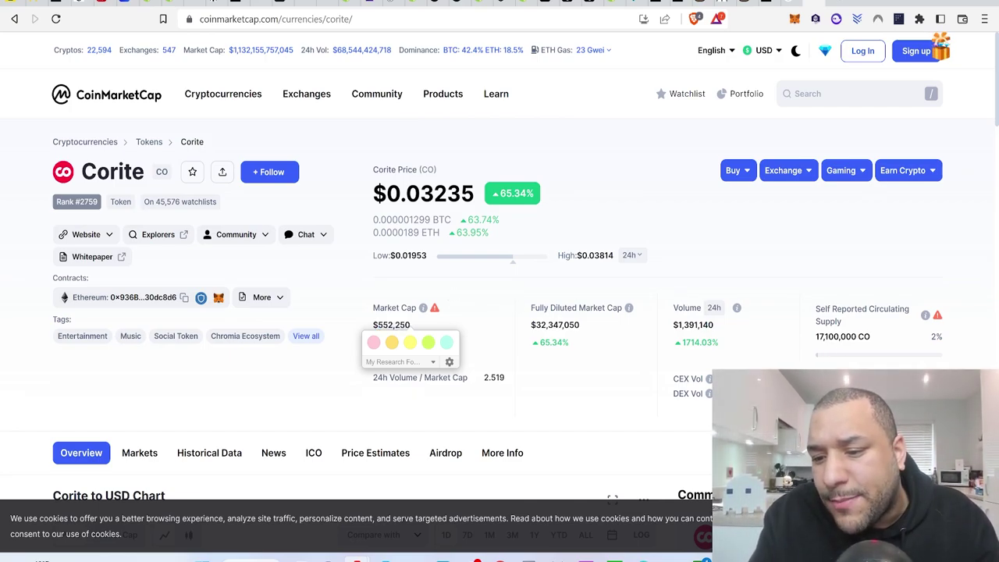
{"action": "double_click", "coordinate": [834, 337]}
{"action": "left_click", "coordinate": [834, 347]}
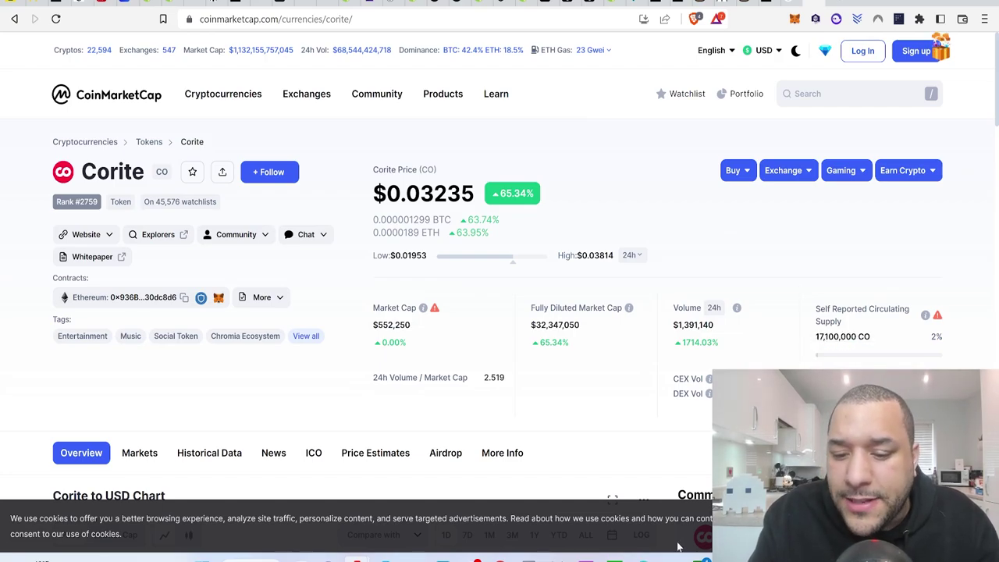
{"action": "left_click", "coordinate": [529, 558]}
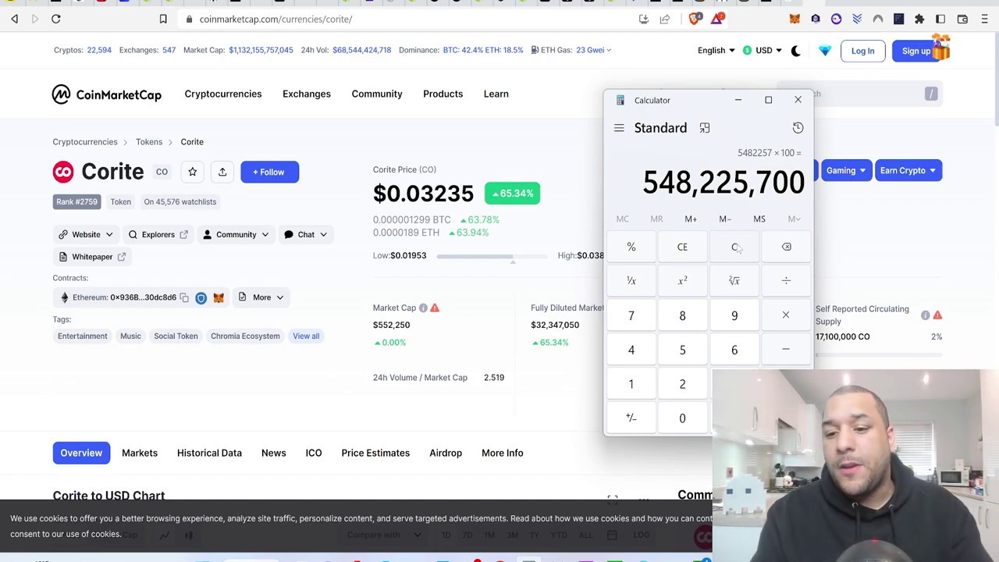
{"action": "left_click", "coordinate": [733, 252]}
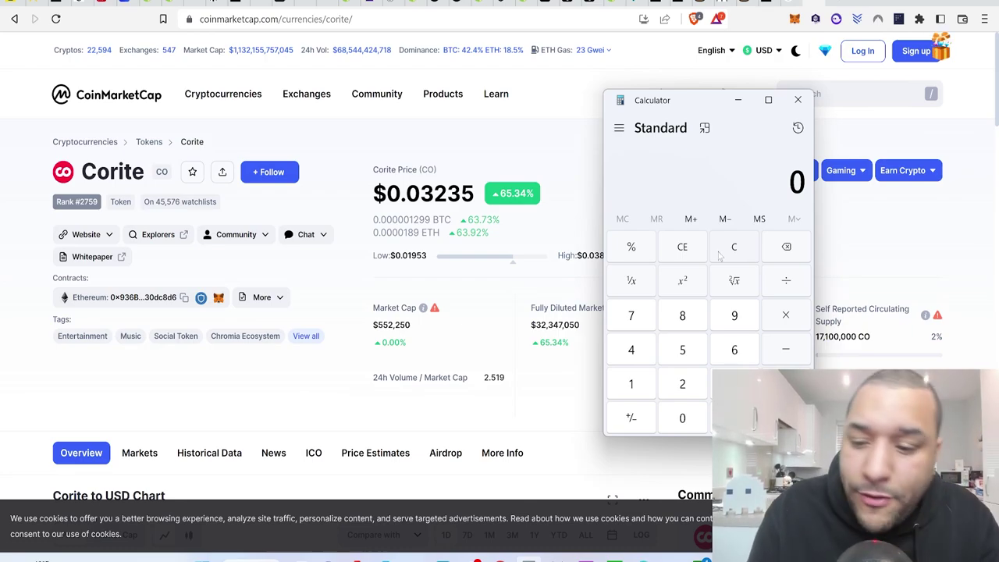
{"action": "key", "text": "ctrl+v"}
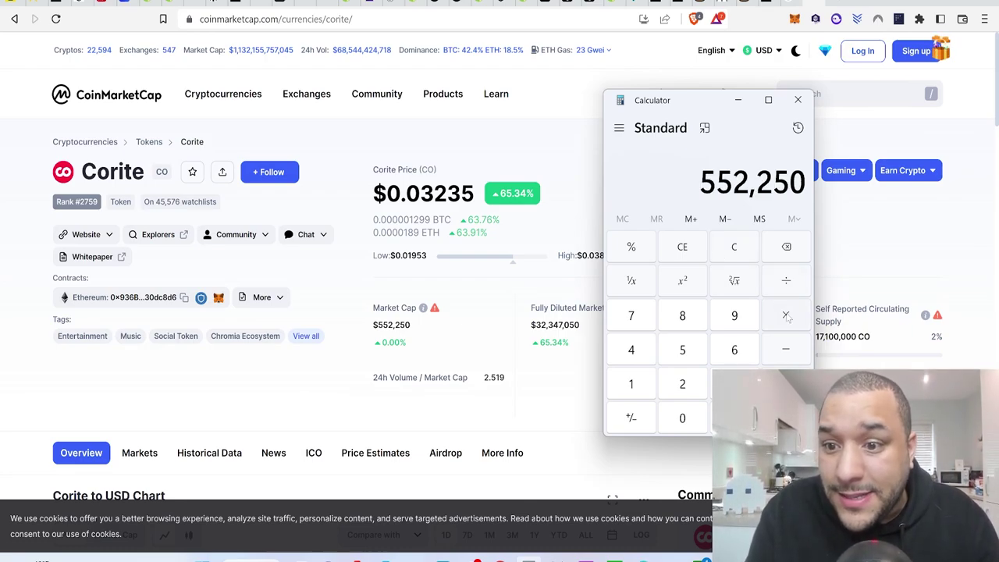
Multiply the Corite market cap by 1000 in Calculator.
{"action": "left_click", "coordinate": [787, 316]}
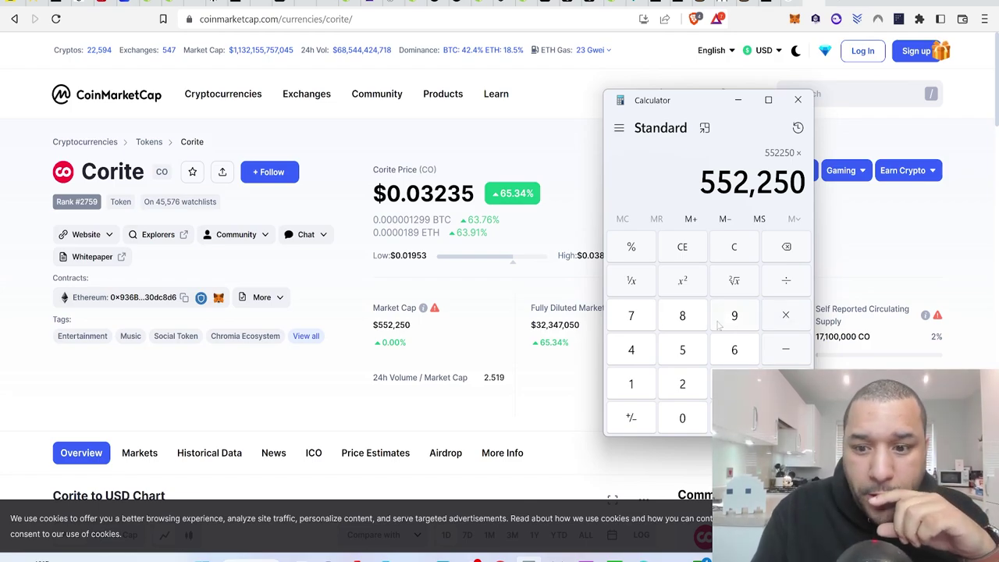
{"action": "left_click", "coordinate": [627, 382]}
{"action": "left_click", "coordinate": [676, 419]}
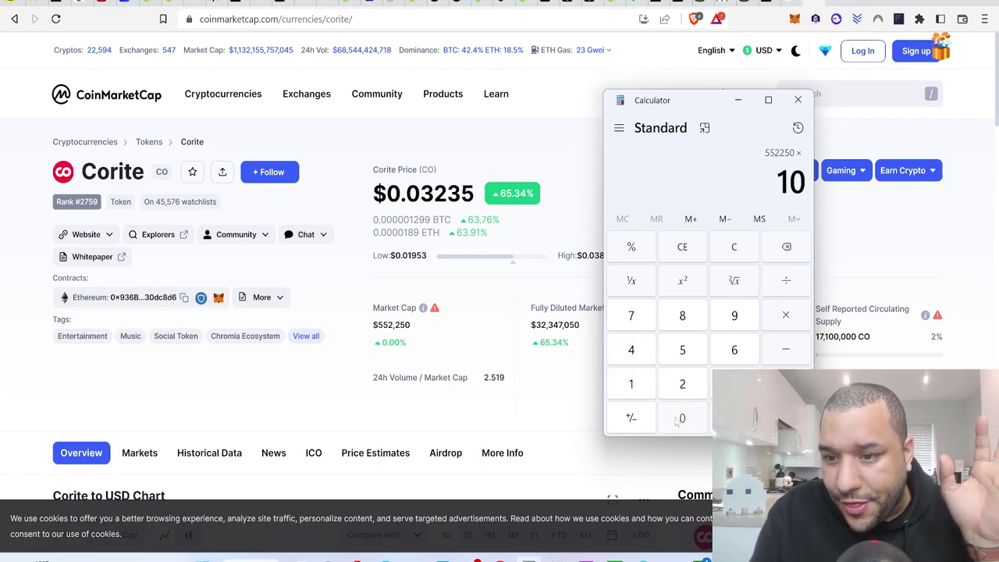
{"action": "left_click", "coordinate": [677, 420]}
{"action": "left_click", "coordinate": [678, 419]}
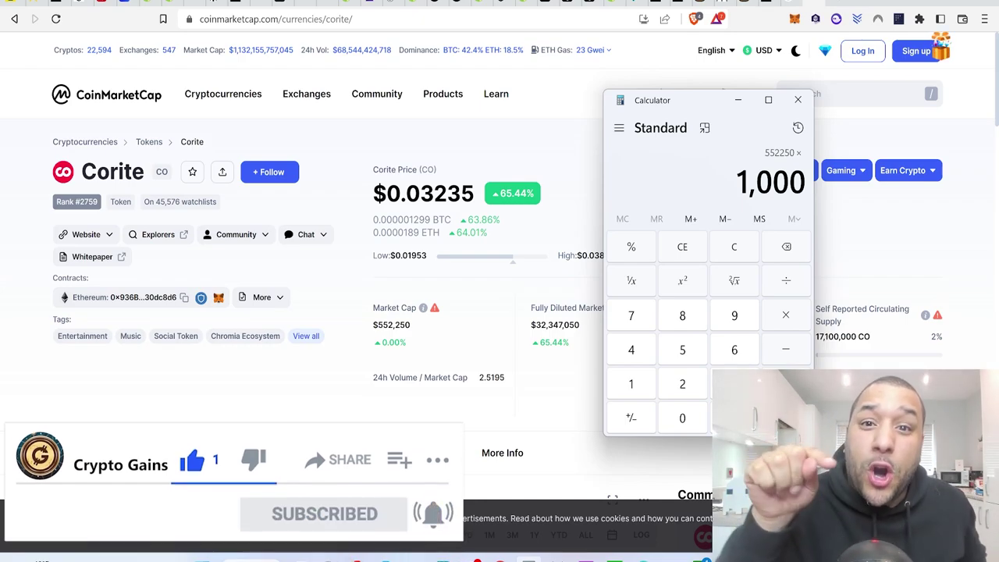
{"action": "key", "text": "Return"}
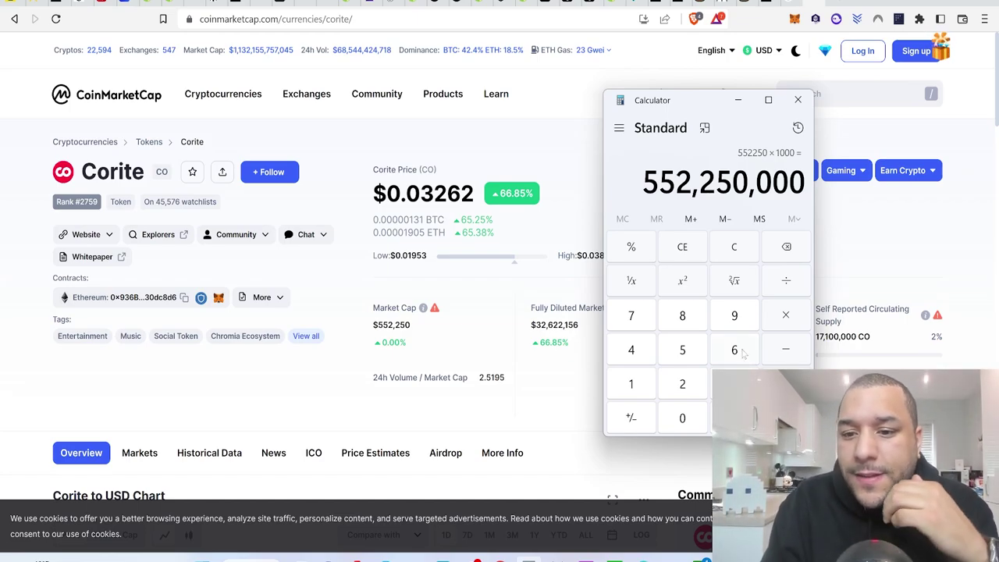
Multiply the calculated result by a further 10.
{"action": "left_click", "coordinate": [787, 316]}
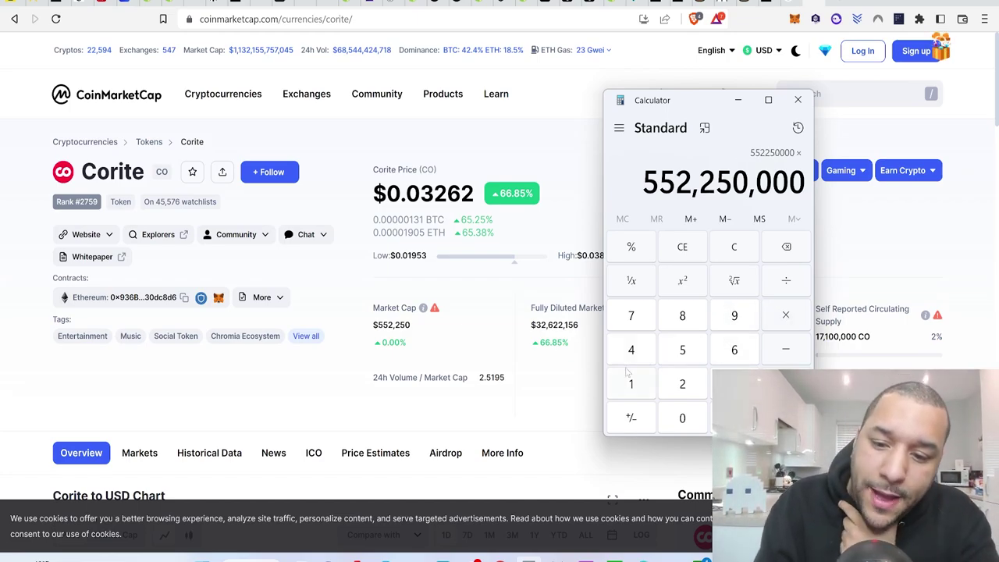
{"action": "left_click", "coordinate": [631, 383]}
{"action": "left_click", "coordinate": [682, 417]}
{"action": "key", "text": "Return"}
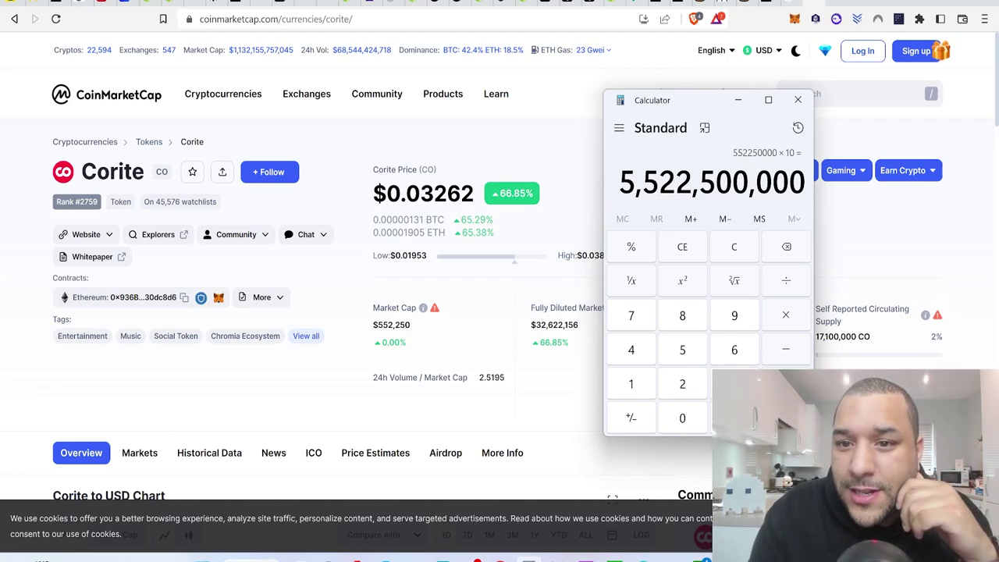
Open Corite's corite.com website from its CoinGecko page.
{"action": "left_click", "coordinate": [606, 4]}
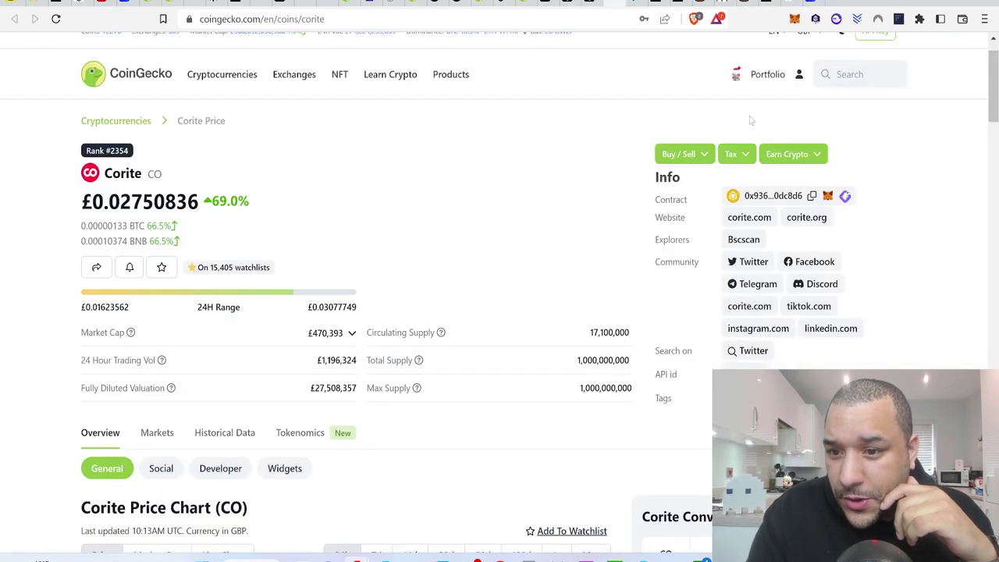
{"action": "left_click", "coordinate": [741, 218]}
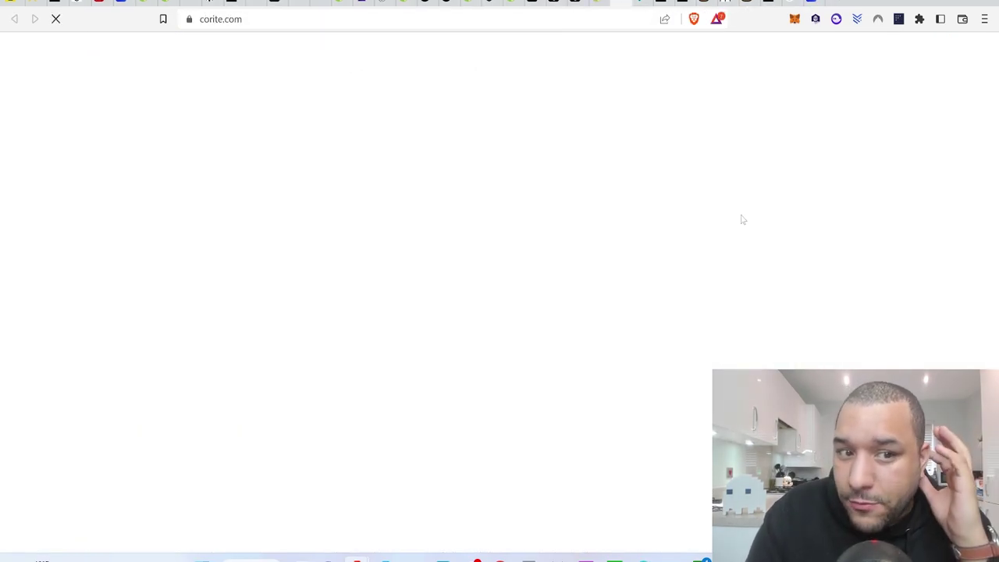
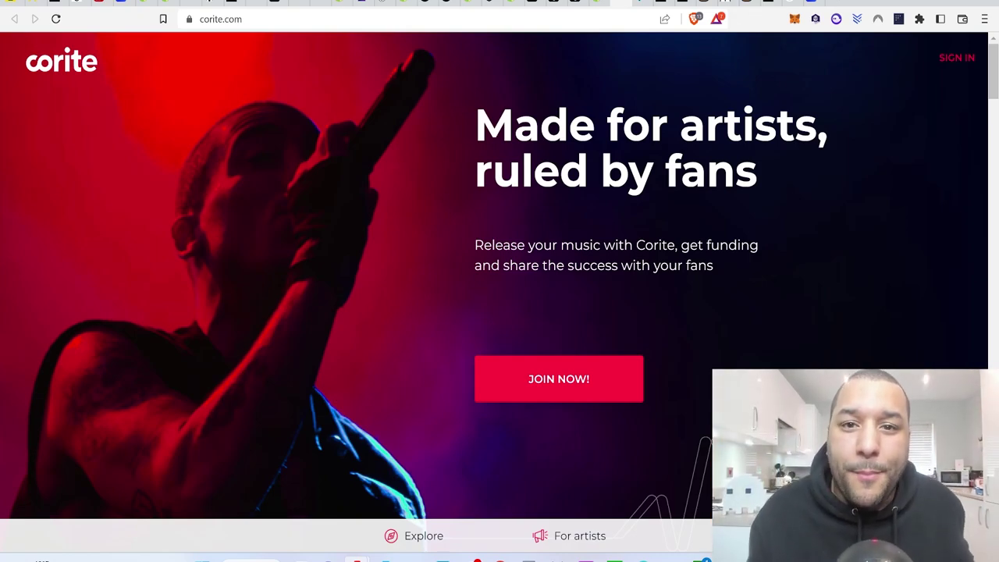
{"action": "scroll", "coordinate": [744, 256], "scroll_direction": "down", "scroll_amount": 5}
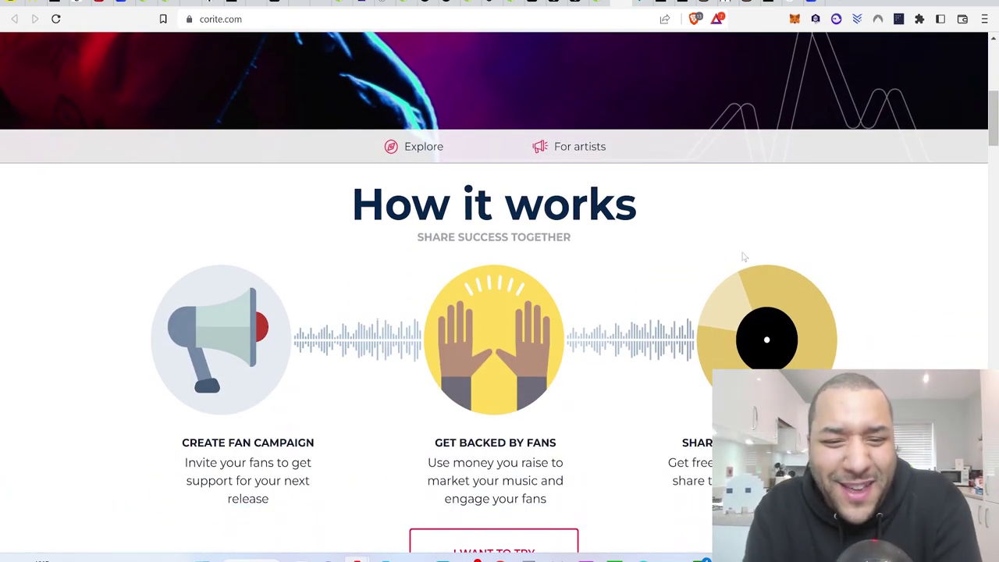
Open Corite's Explore page and look through the music campaigns, news and mission top list.
{"action": "left_click", "coordinate": [434, 152]}
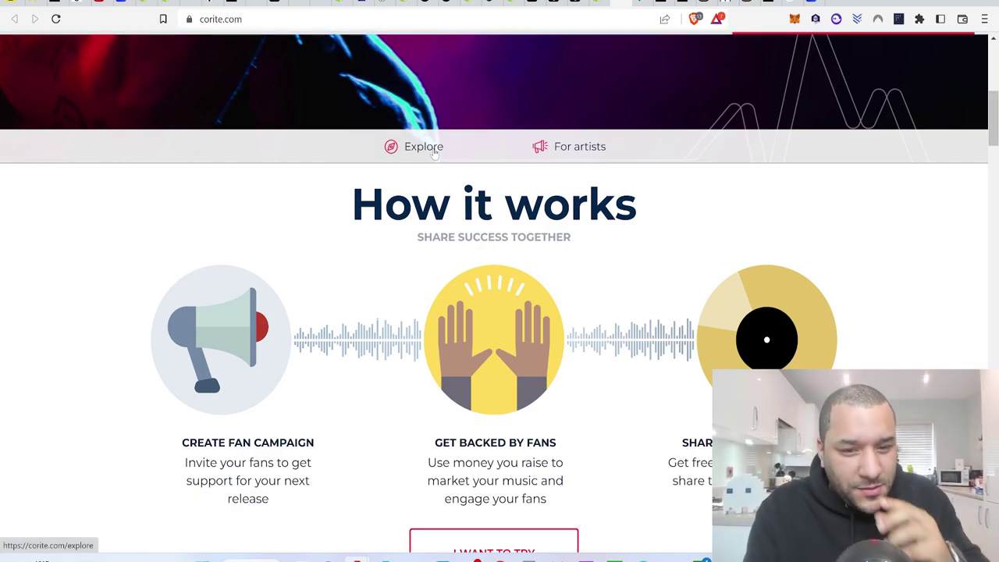
{"action": "scroll", "coordinate": [577, 291], "scroll_direction": "down", "scroll_amount": 4}
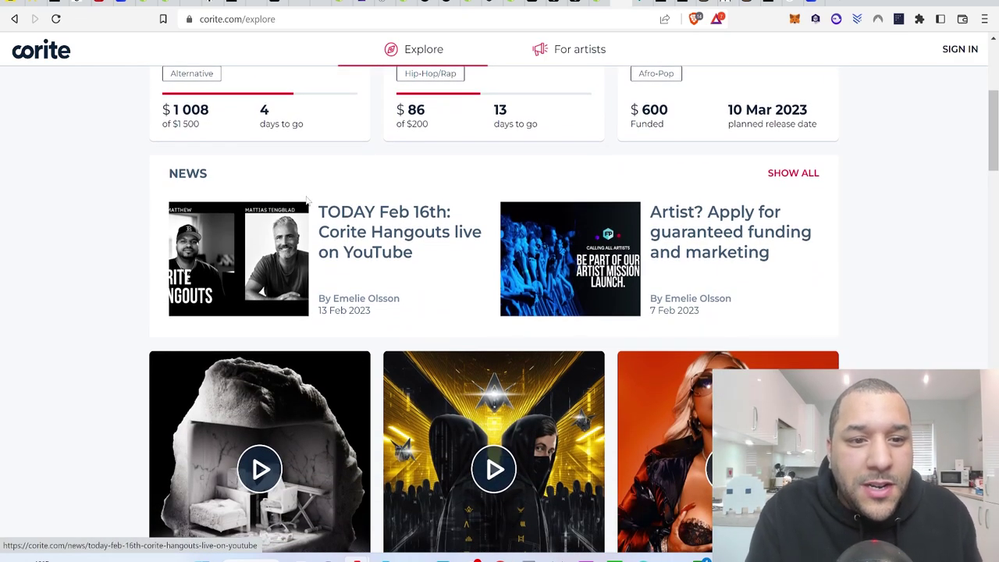
{"action": "scroll", "coordinate": [300, 235], "scroll_direction": "up", "scroll_amount": 2}
{"action": "scroll", "coordinate": [453, 266], "scroll_direction": "down", "scroll_amount": 5}
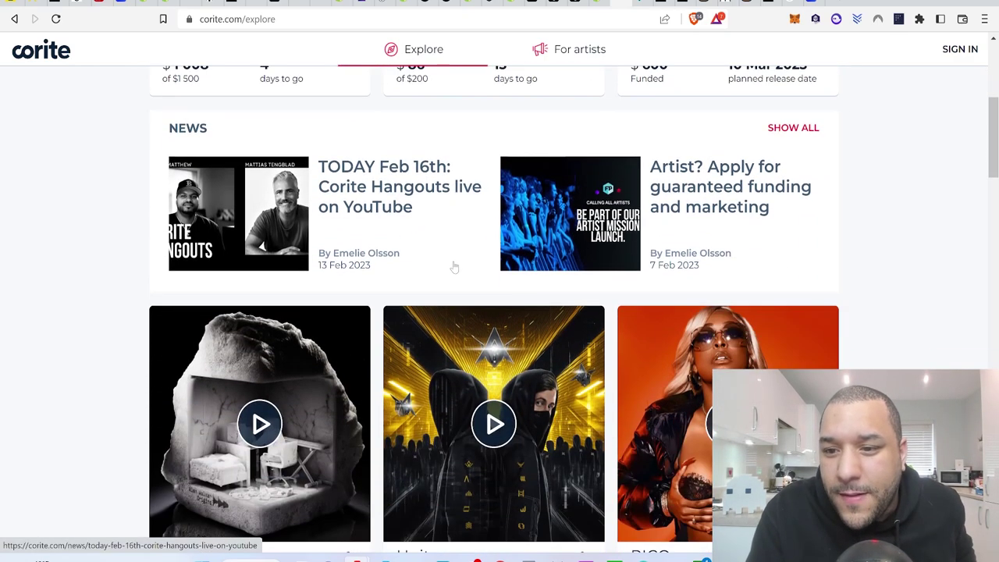
{"action": "scroll", "coordinate": [453, 267], "scroll_direction": "down", "scroll_amount": 8}
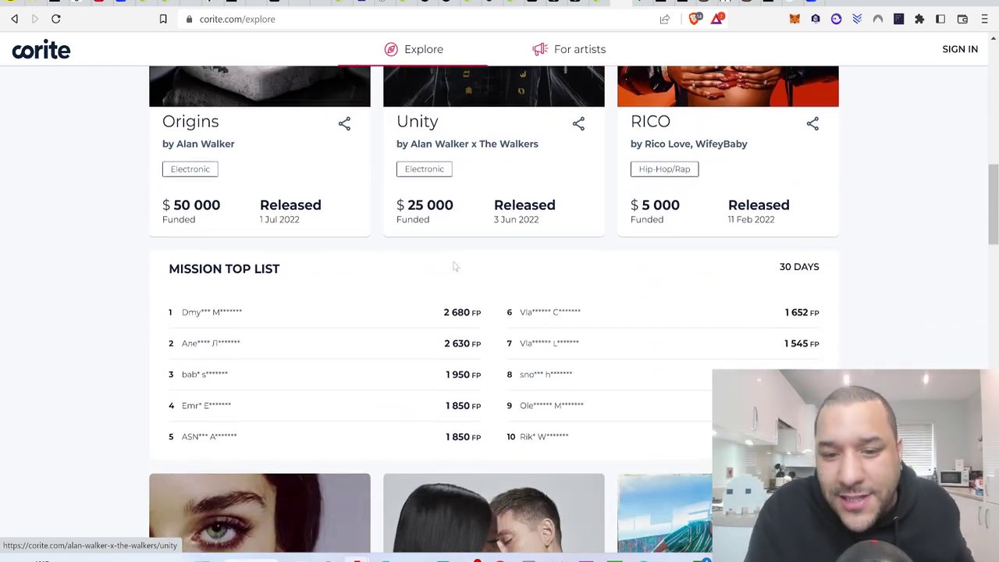
{"action": "scroll", "coordinate": [453, 267], "scroll_direction": "down", "scroll_amount": 9}
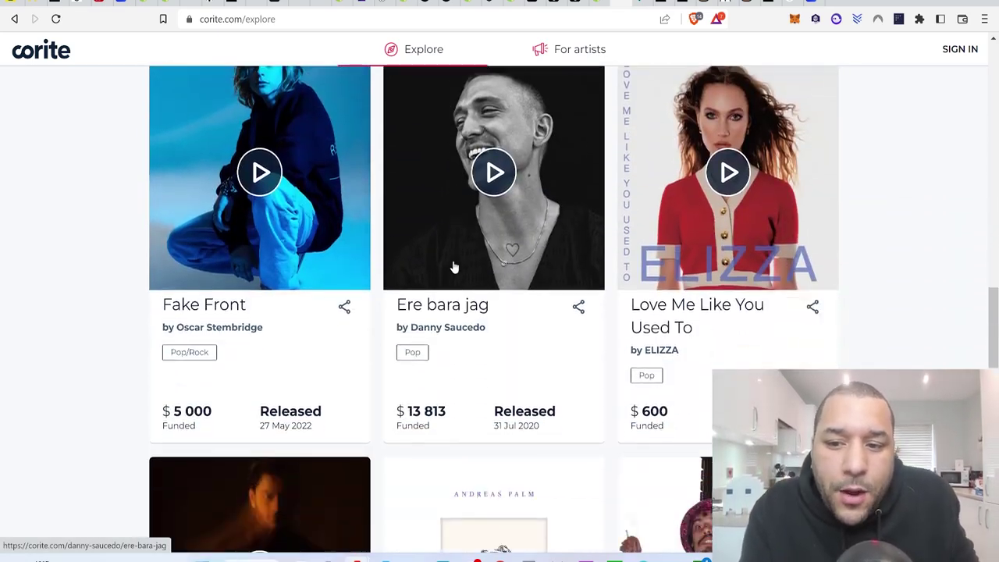
{"action": "scroll", "coordinate": [453, 267], "scroll_direction": "down", "scroll_amount": 10}
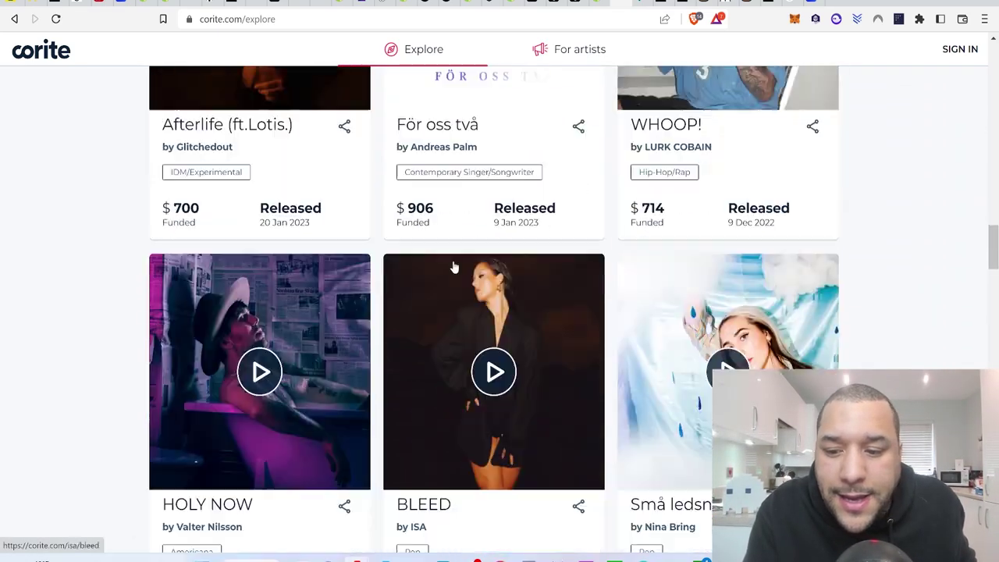
{"action": "scroll", "coordinate": [445, 262], "scroll_direction": "up", "scroll_amount": 10}
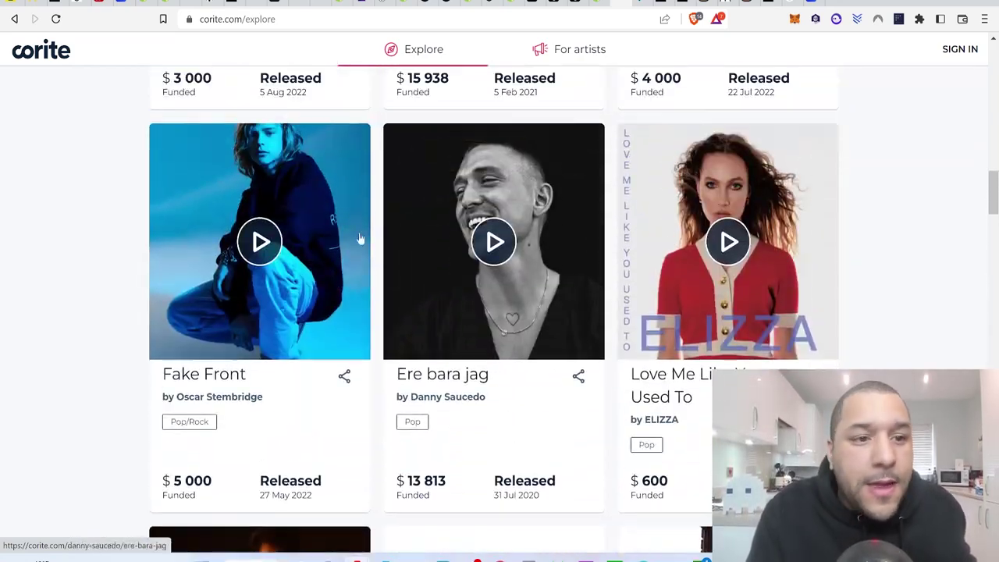
Return to the Corite home page and examine the How it works section through the row of supported streaming platforms.
{"action": "left_click", "coordinate": [14, 18]}
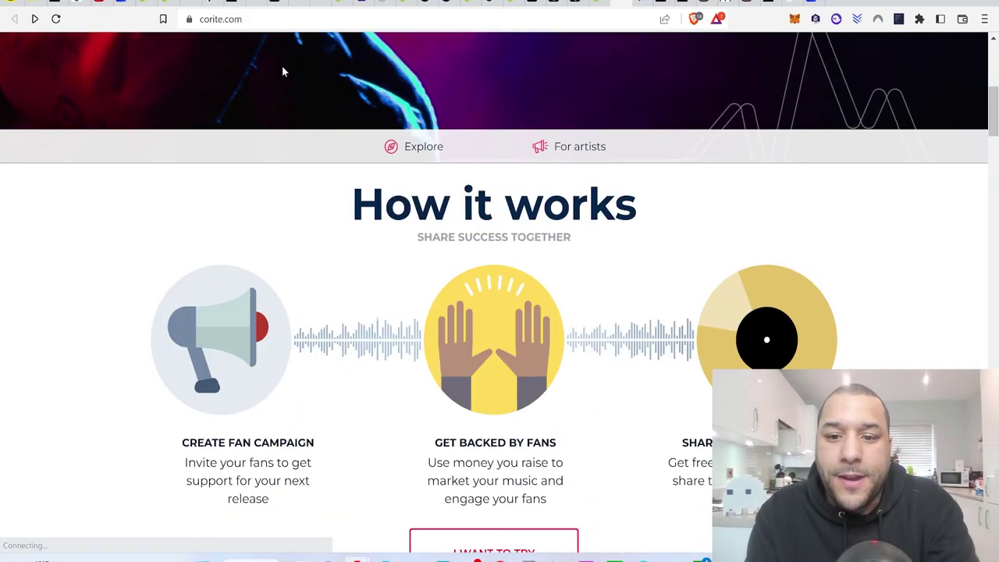
{"action": "scroll", "coordinate": [516, 241], "scroll_direction": "down", "scroll_amount": 1}
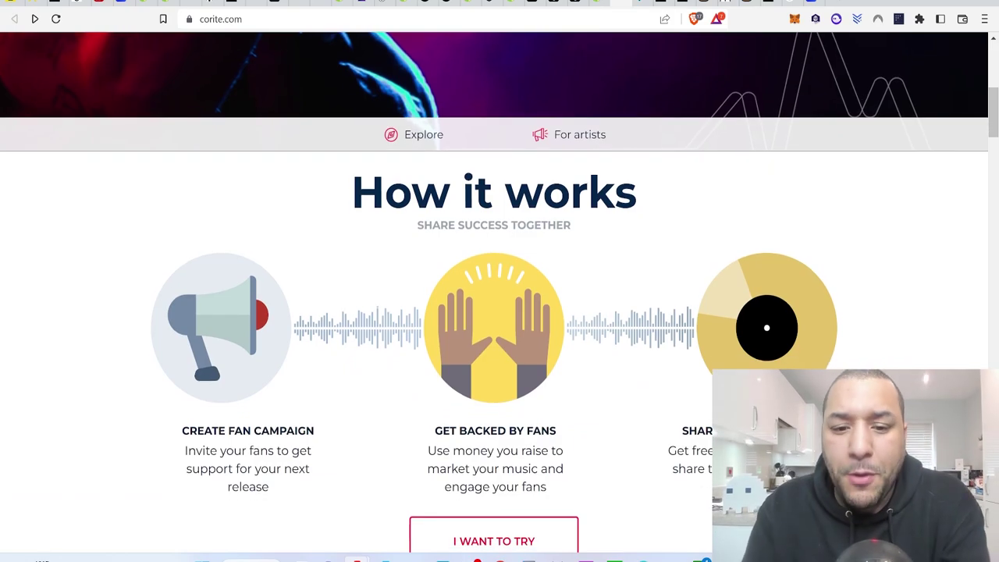
{"action": "scroll", "coordinate": [515, 240], "scroll_direction": "down", "scroll_amount": 3}
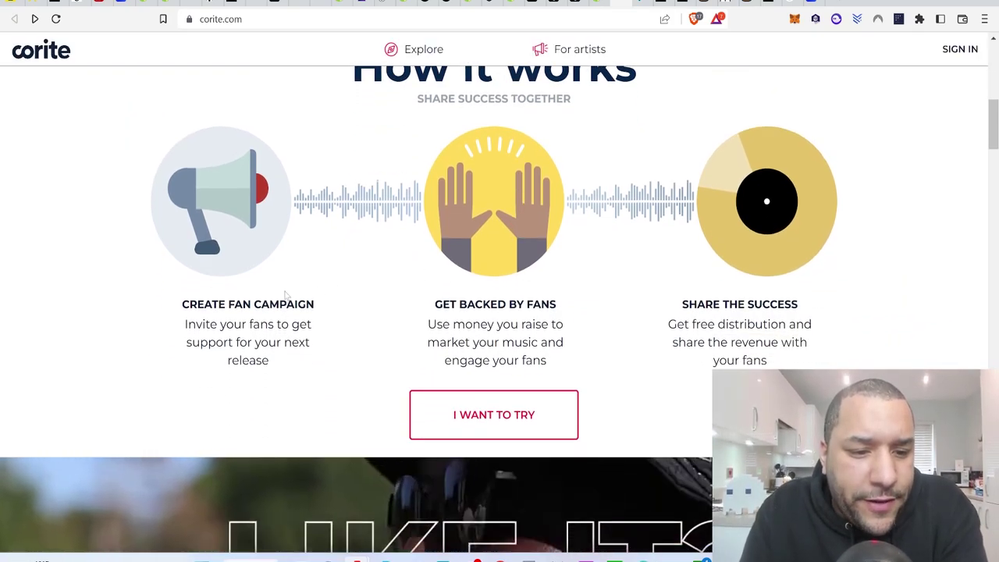
{"action": "scroll", "coordinate": [303, 279], "scroll_direction": "down", "scroll_amount": 3}
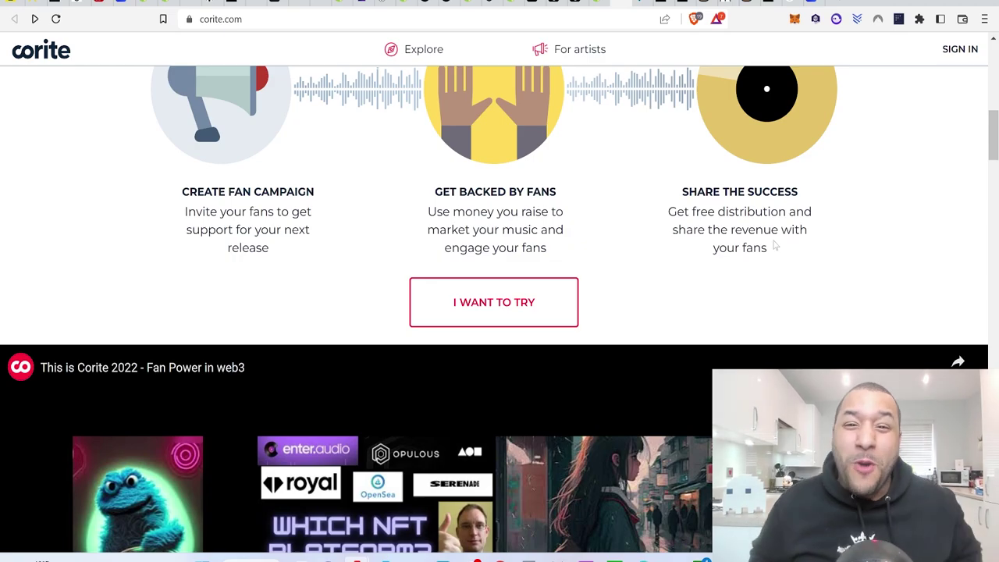
{"action": "scroll", "coordinate": [775, 245], "scroll_direction": "down", "scroll_amount": 3}
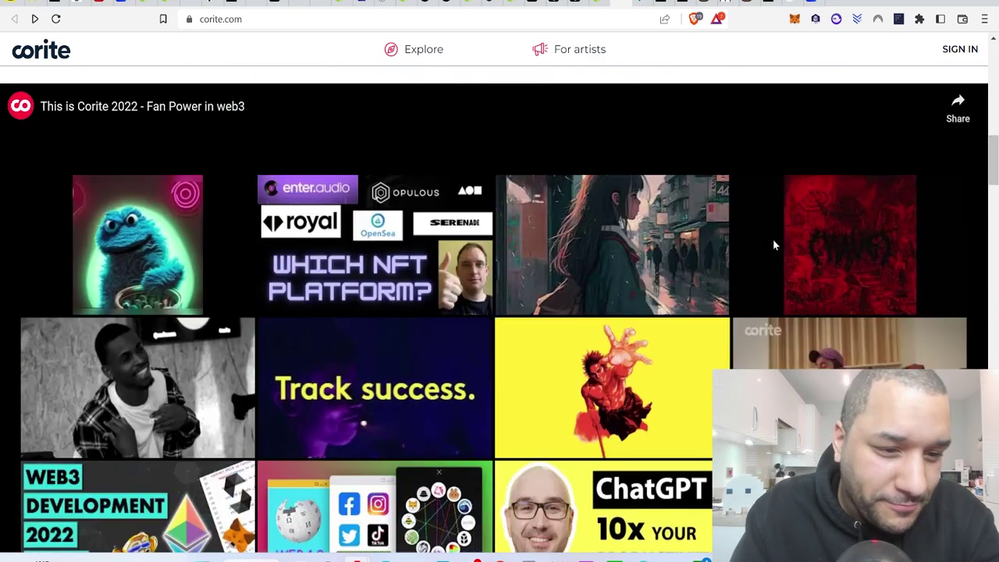
{"action": "scroll", "coordinate": [775, 245], "scroll_direction": "down", "scroll_amount": 6}
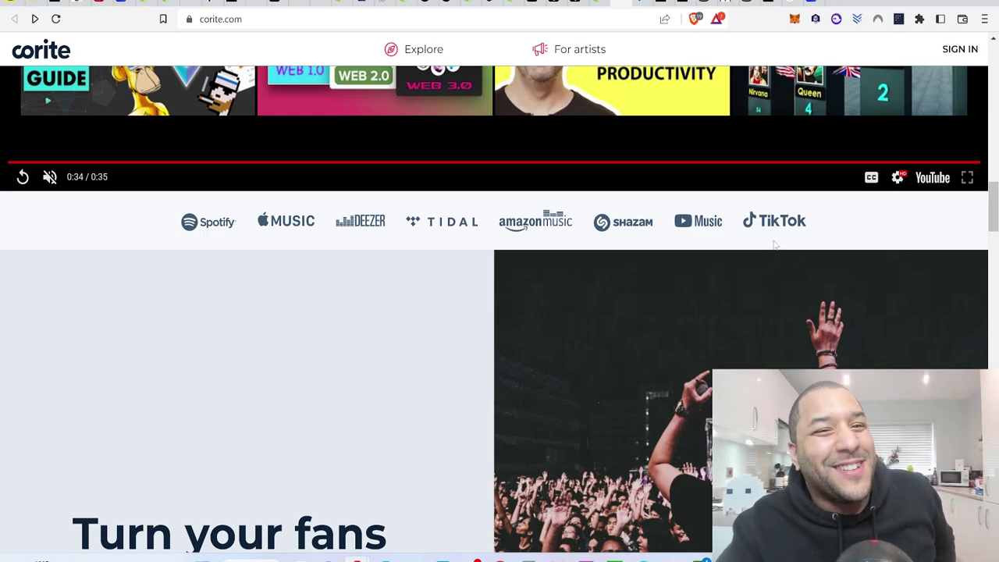
{"action": "scroll", "coordinate": [773, 239], "scroll_direction": "down", "scroll_amount": 2}
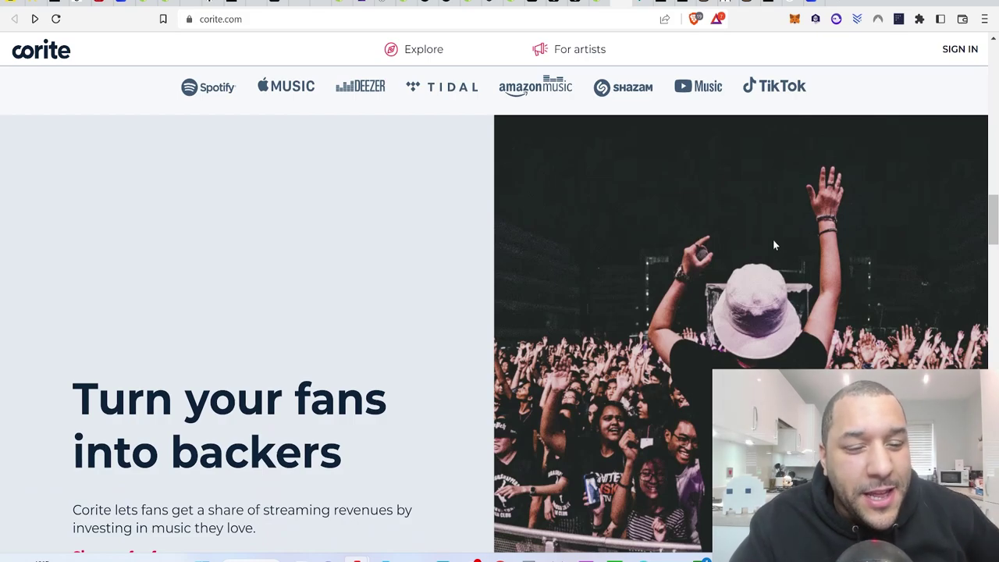
{"action": "scroll", "coordinate": [773, 239], "scroll_direction": "up", "scroll_amount": 1}
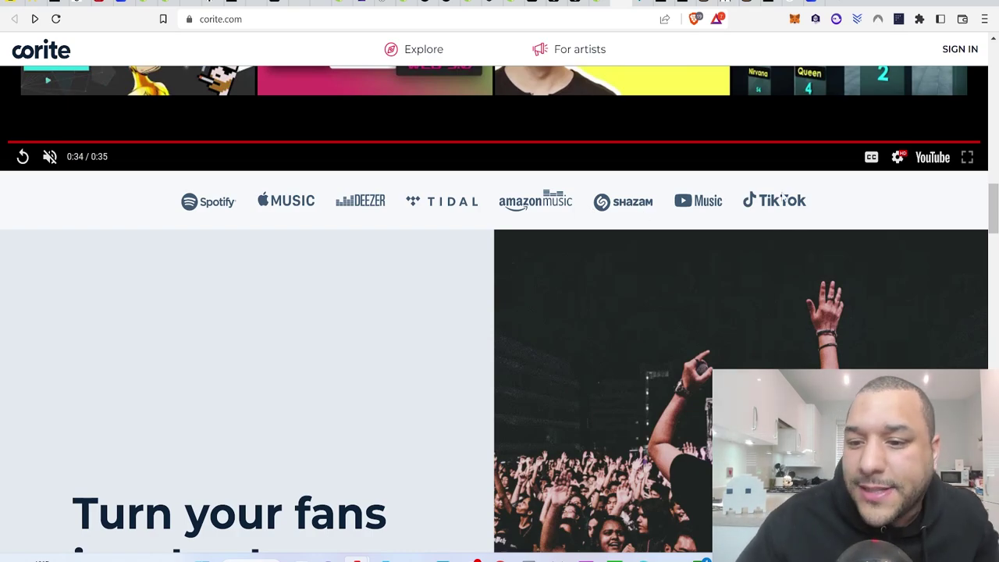
{"action": "scroll", "coordinate": [761, 289], "scroll_direction": "down", "scroll_amount": 1}
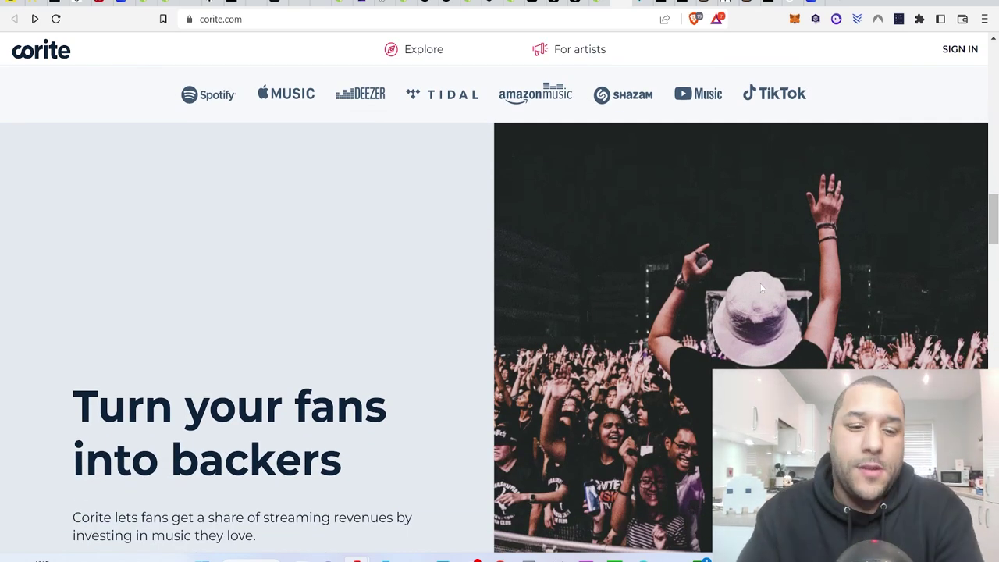
Read the home page sections on turning fans into backers and complete control for artists.
{"action": "scroll", "coordinate": [747, 222], "scroll_direction": "down", "scroll_amount": 3}
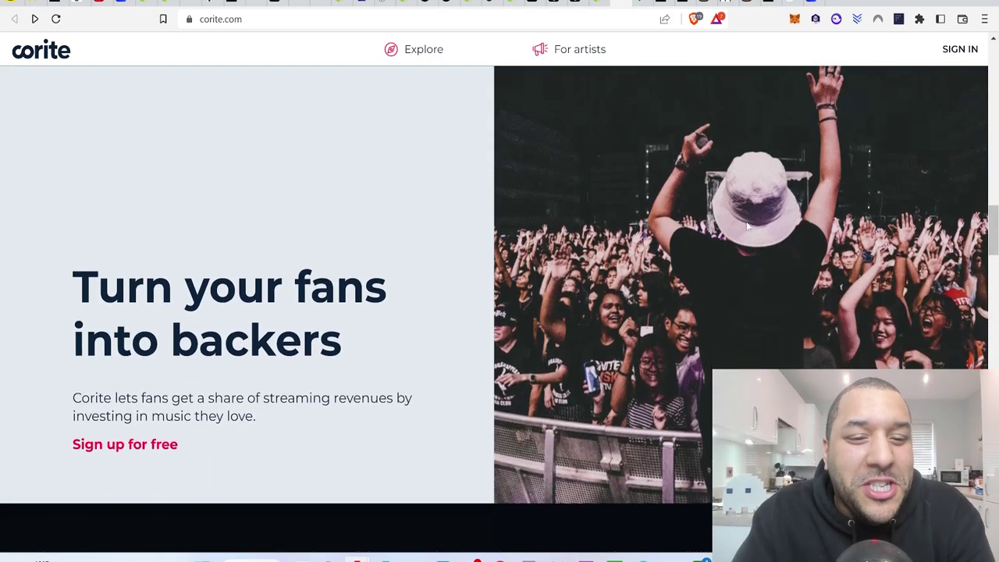
{"action": "scroll", "coordinate": [746, 226], "scroll_direction": "down", "scroll_amount": 1}
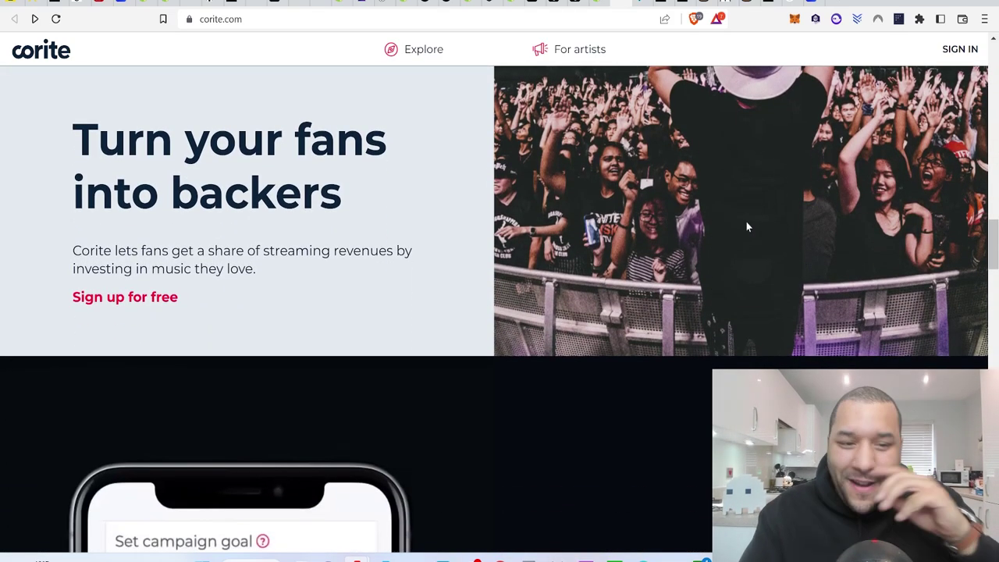
{"action": "scroll", "coordinate": [748, 226], "scroll_direction": "down", "scroll_amount": 1}
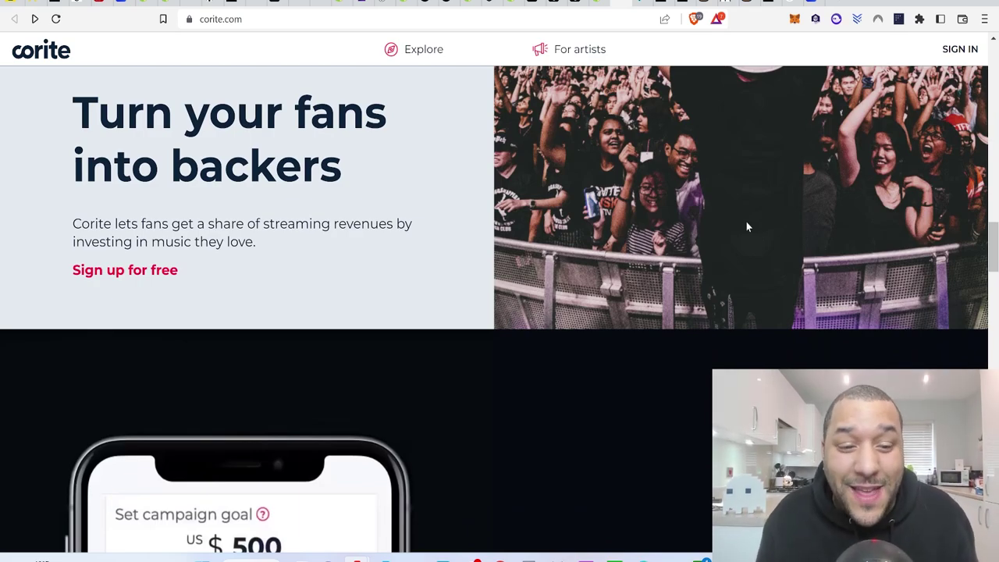
{"action": "scroll", "coordinate": [747, 227], "scroll_direction": "down", "scroll_amount": 5}
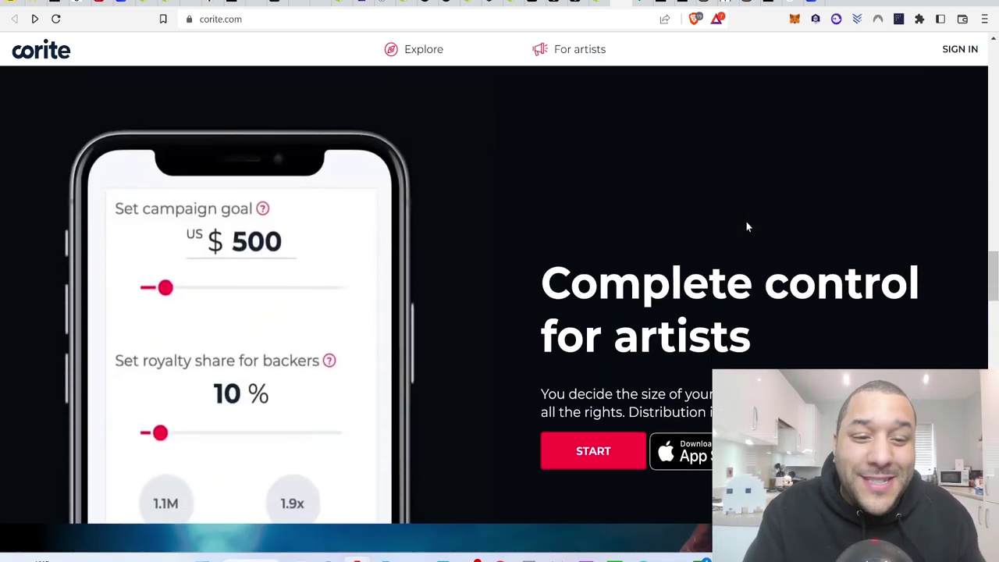
{"action": "scroll", "coordinate": [747, 226], "scroll_direction": "down", "scroll_amount": 1}
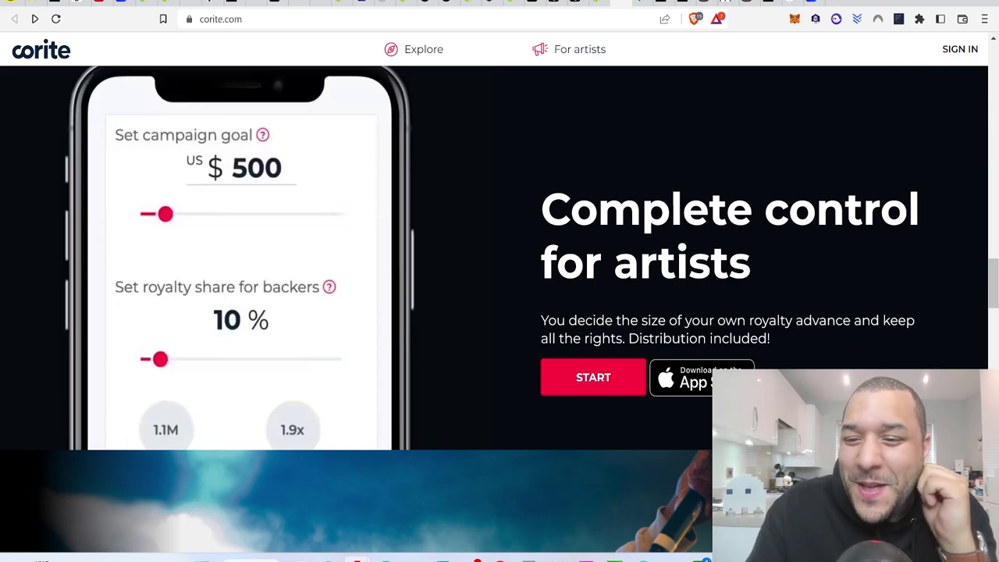
{"action": "scroll", "coordinate": [699, 246], "scroll_direction": "down", "scroll_amount": 1}
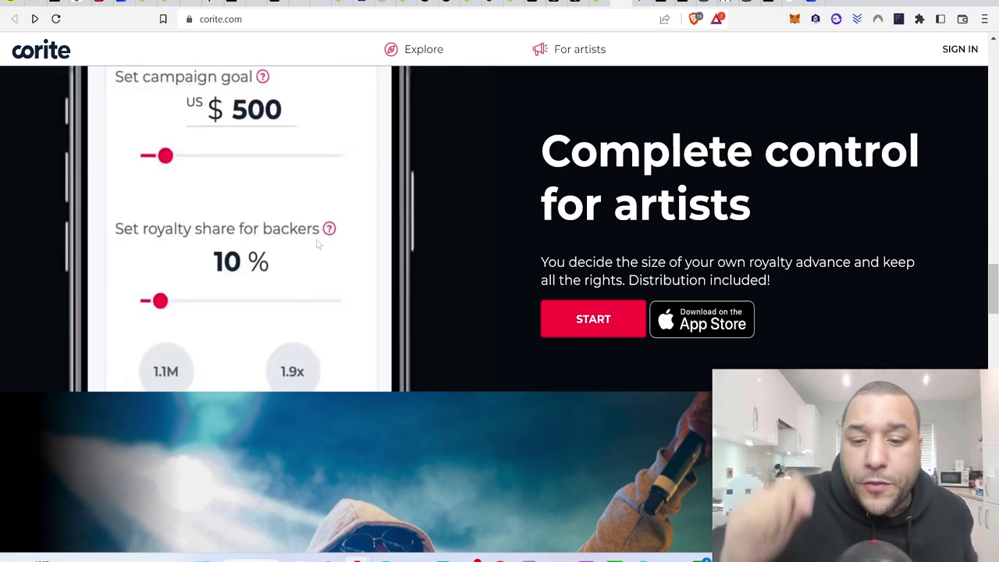
Open Corite's Missions page and examine the available missions, Fan Power rewards and CO token benefits.
{"action": "scroll", "coordinate": [418, 356], "scroll_direction": "down", "scroll_amount": 5}
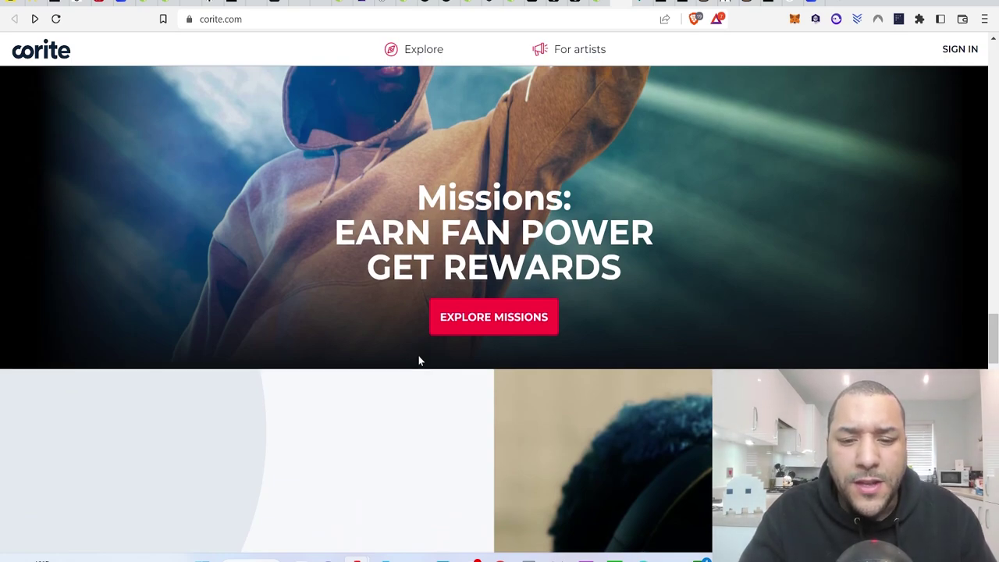
{"action": "scroll", "coordinate": [418, 361], "scroll_direction": "down", "scroll_amount": 2}
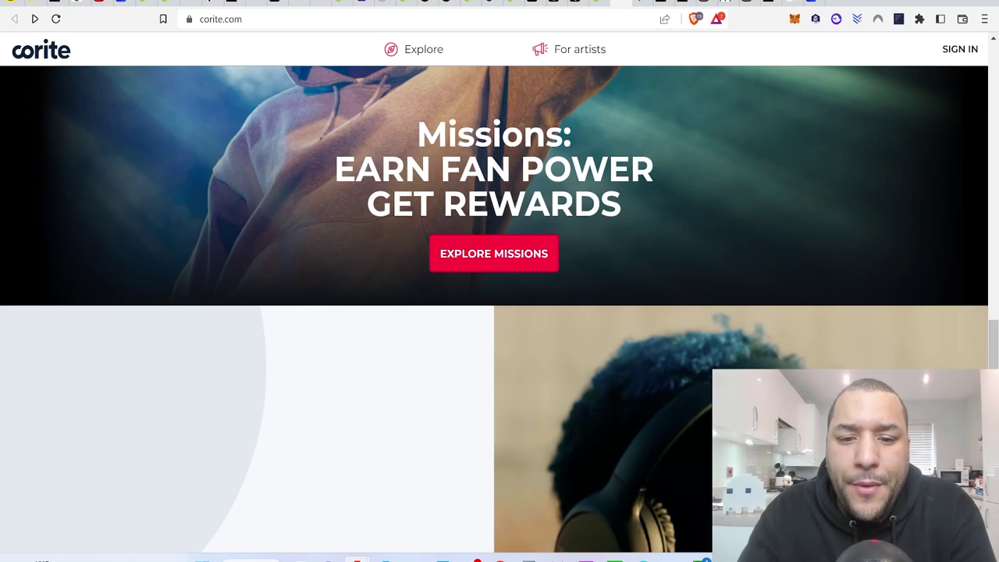
{"action": "scroll", "coordinate": [560, 259], "scroll_direction": "down", "scroll_amount": 2}
{"action": "left_click", "coordinate": [499, 199]}
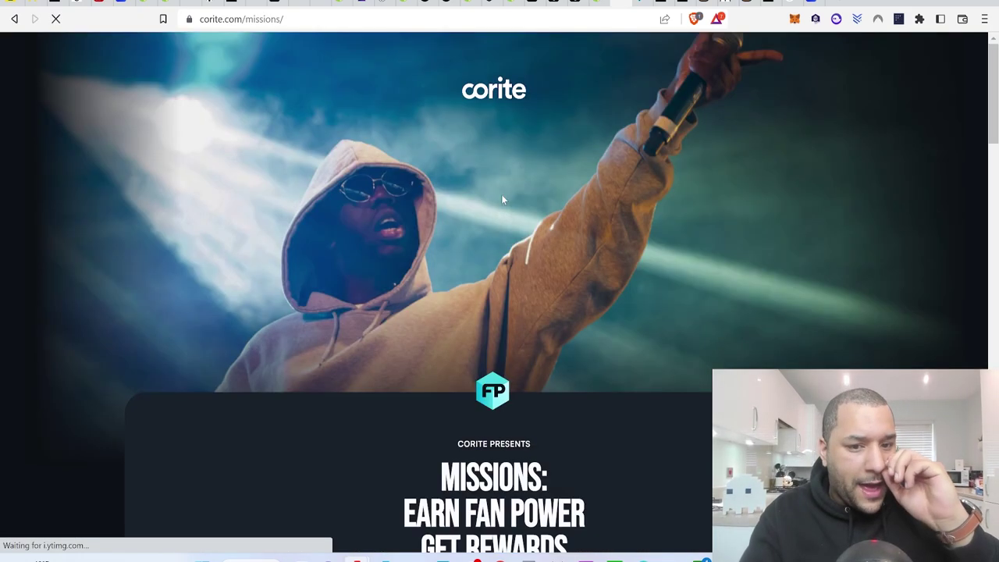
{"action": "scroll", "coordinate": [502, 200], "scroll_direction": "down", "scroll_amount": 5}
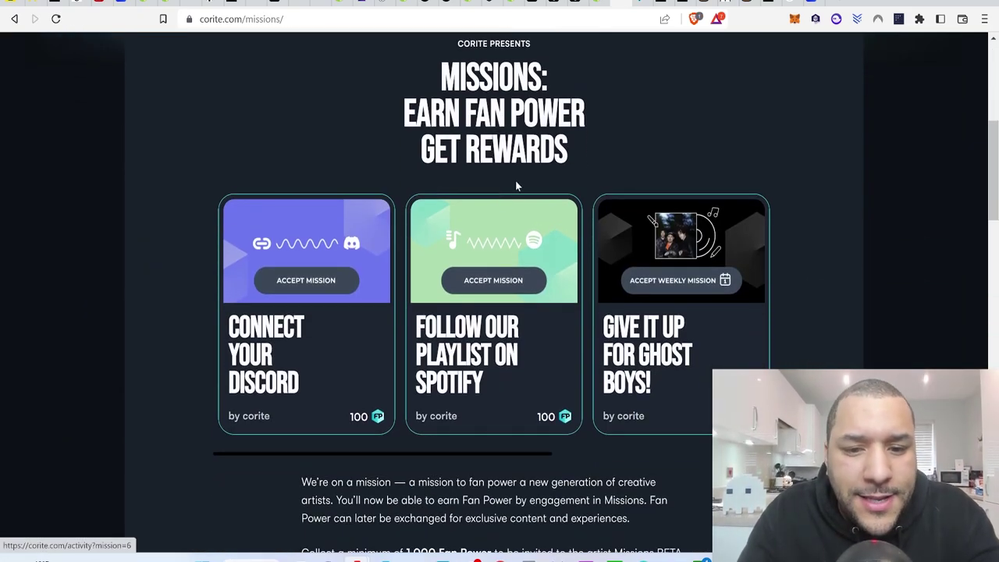
{"action": "scroll", "coordinate": [493, 190], "scroll_direction": "down", "scroll_amount": 1}
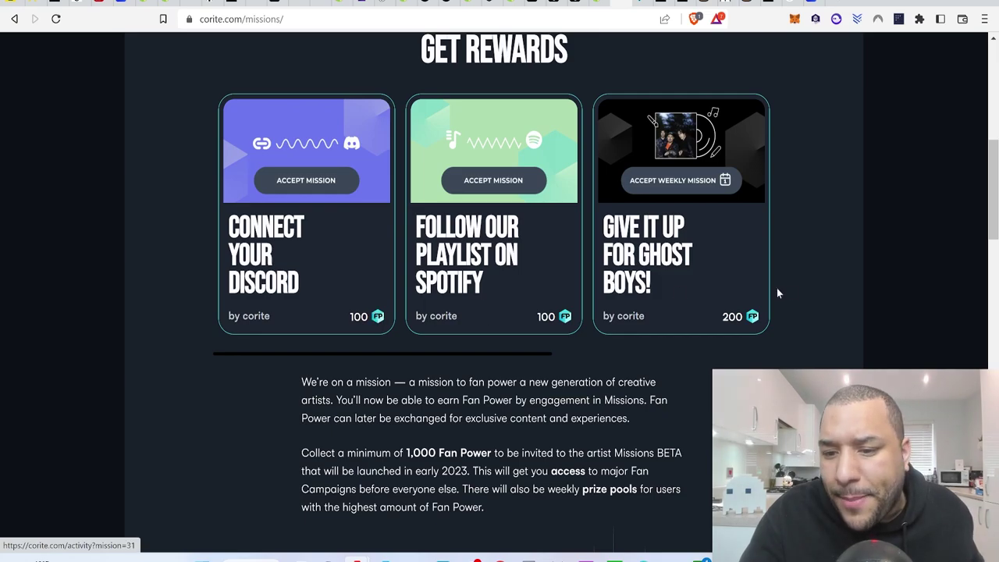
{"action": "scroll", "coordinate": [802, 288], "scroll_direction": "down", "scroll_amount": 2}
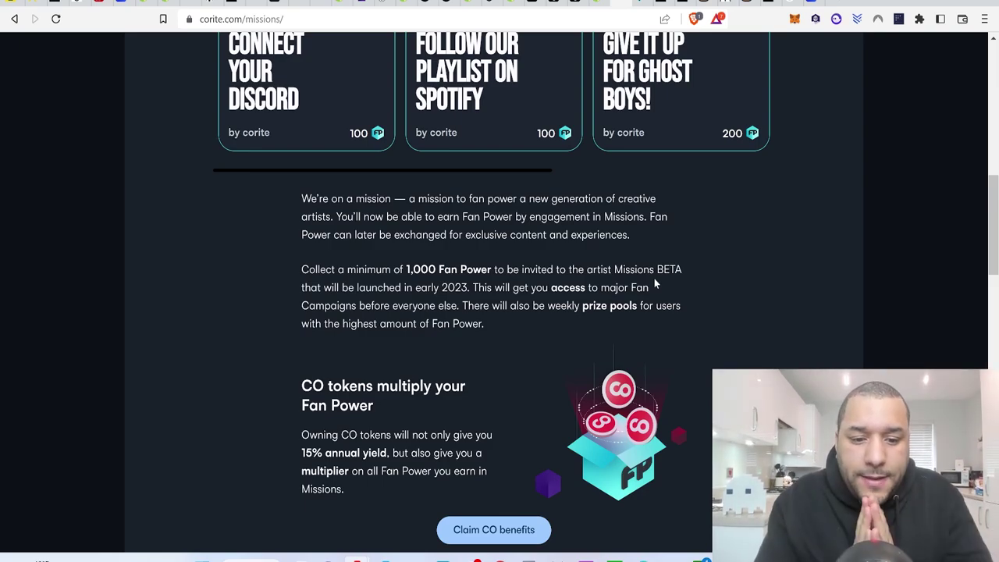
{"action": "scroll", "coordinate": [654, 277], "scroll_direction": "down", "scroll_amount": 2}
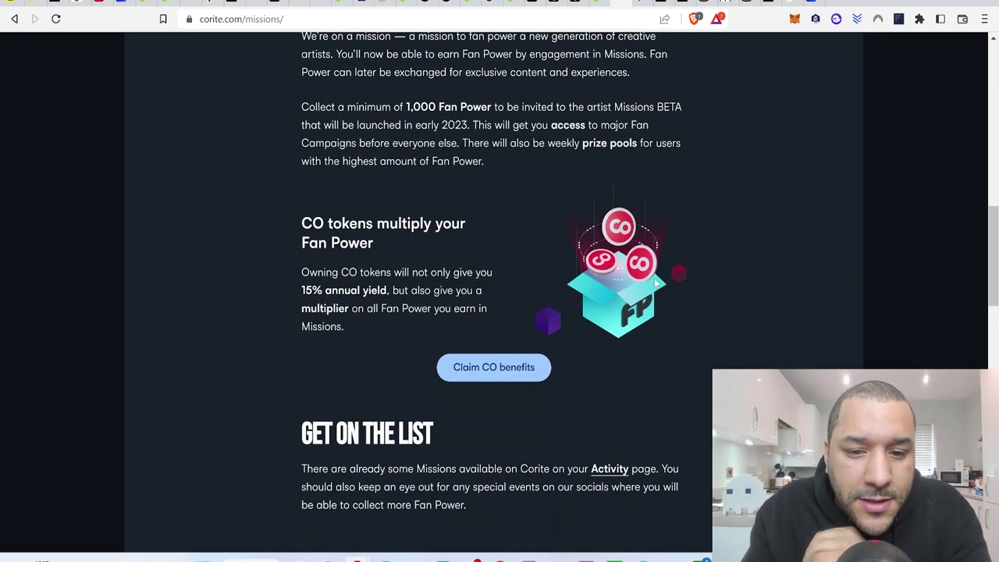
{"action": "scroll", "coordinate": [655, 282], "scroll_direction": "down", "scroll_amount": 1}
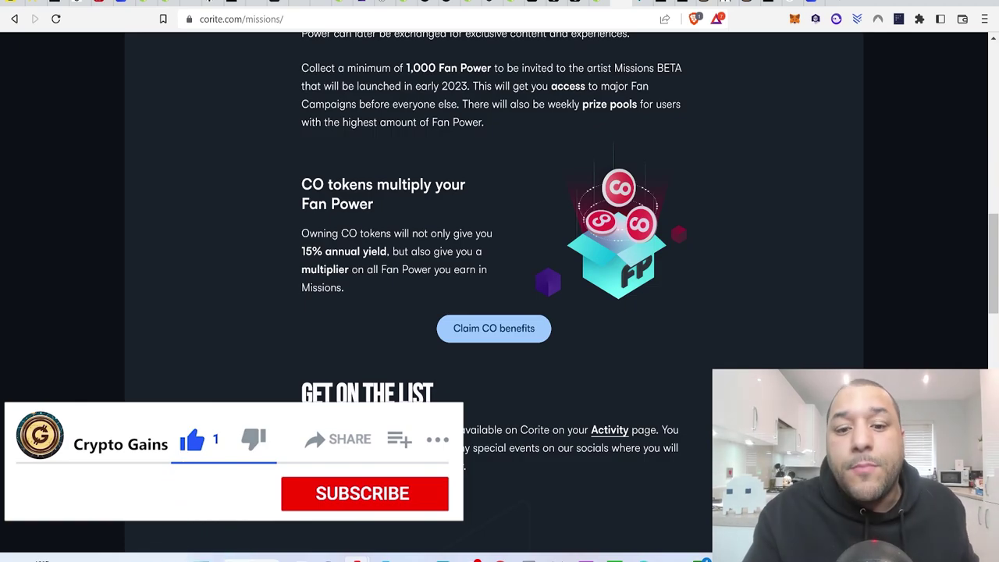
{"action": "scroll", "coordinate": [402, 246], "scroll_direction": "down", "scroll_amount": 1}
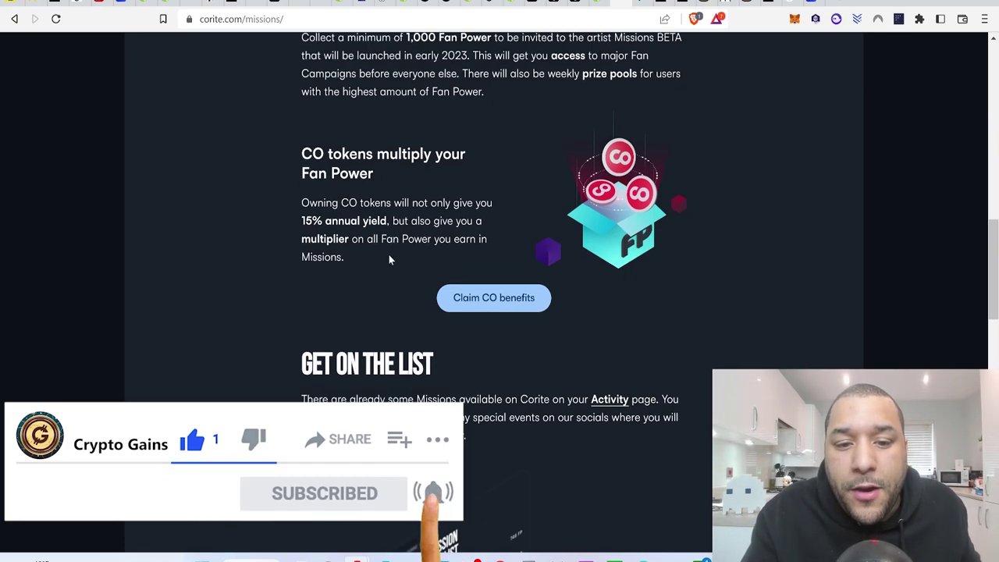
Finish reviewing the Missions page's CO token multiplier section and return to the Corite home page.
{"action": "scroll", "coordinate": [457, 264], "scroll_direction": "down", "scroll_amount": 3}
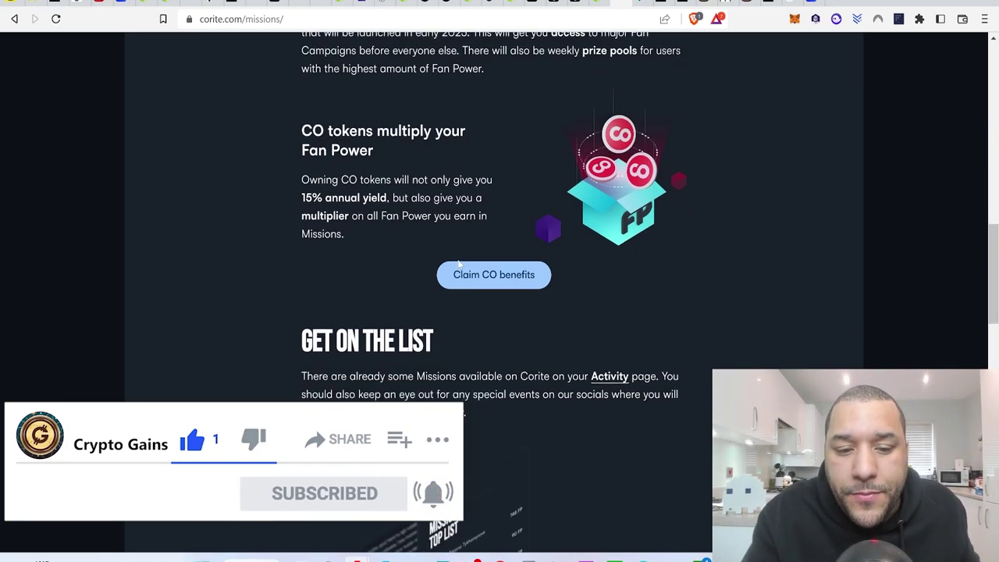
{"action": "scroll", "coordinate": [458, 264], "scroll_direction": "up", "scroll_amount": 10}
{"action": "scroll", "coordinate": [457, 259], "scroll_direction": "up", "scroll_amount": 5}
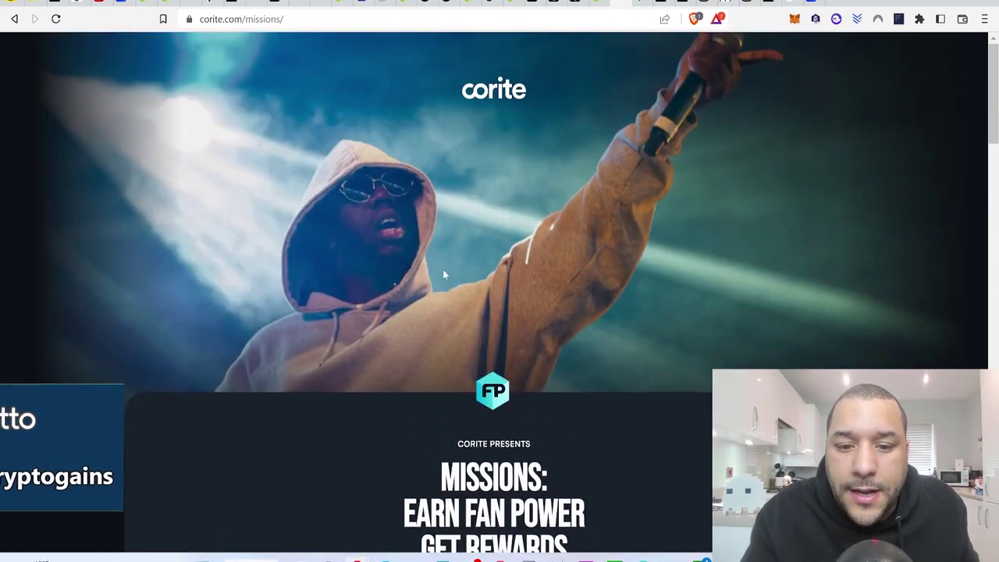
{"action": "left_click", "coordinate": [14, 18]}
{"action": "scroll", "coordinate": [468, 155], "scroll_direction": "down", "scroll_amount": 10}
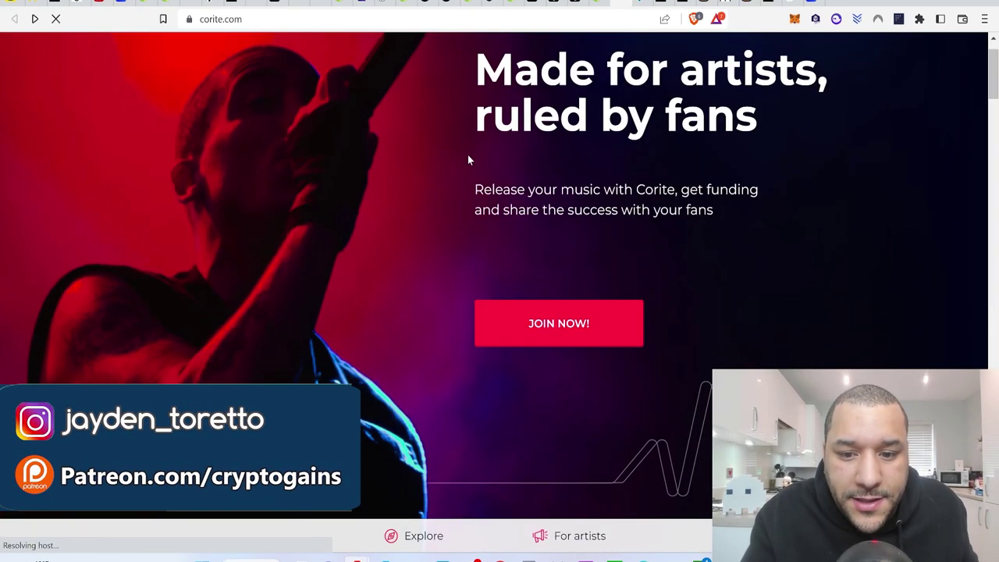
{"action": "scroll", "coordinate": [469, 160], "scroll_direction": "up", "scroll_amount": 10}
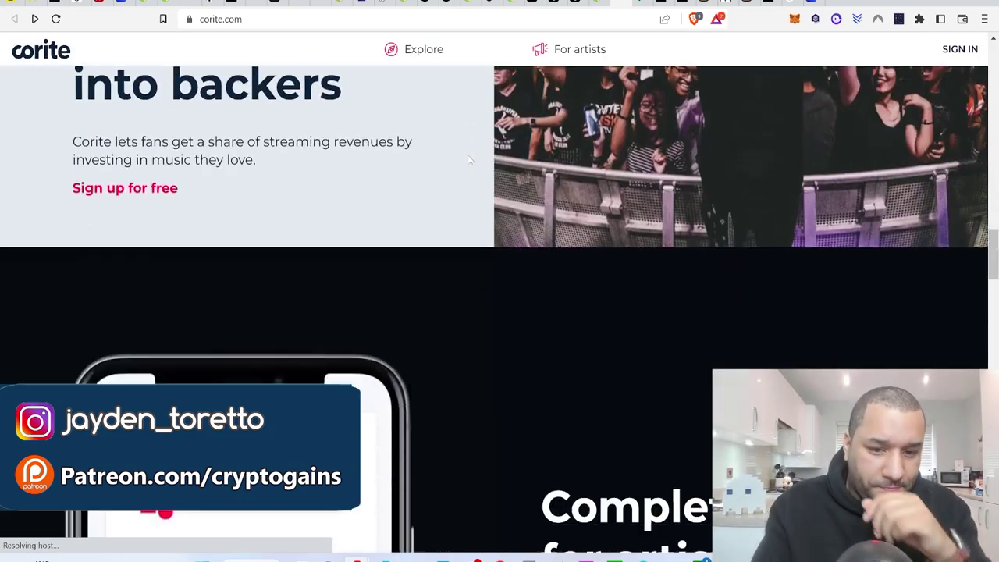
Read the home page sections "Listen. Like it? Back it. Push it!" and "Now music can be truly shared".
{"action": "scroll", "coordinate": [469, 160], "scroll_direction": "down", "scroll_amount": 5}
{"action": "scroll", "coordinate": [468, 160], "scroll_direction": "down", "scroll_amount": 15}
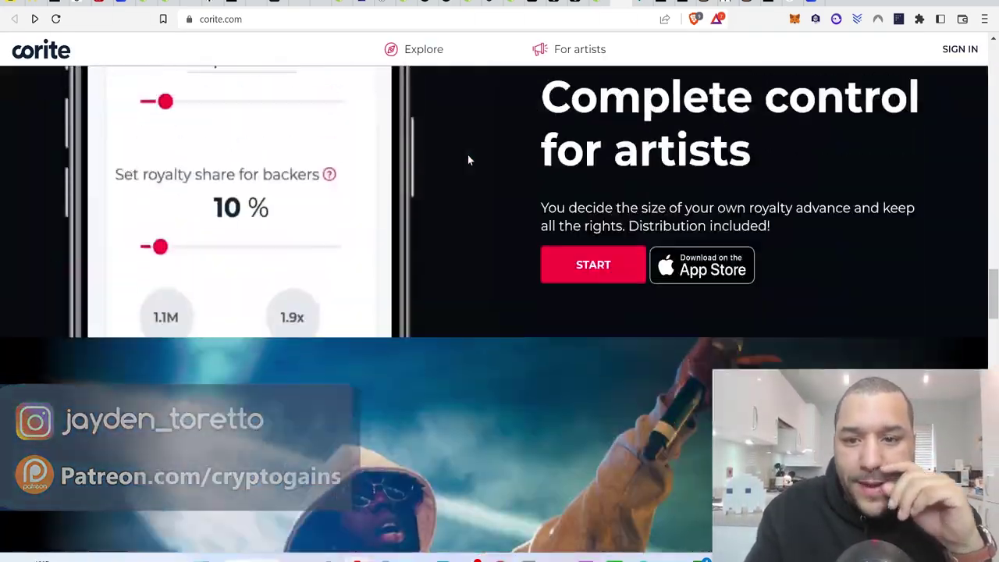
{"action": "scroll", "coordinate": [469, 160], "scroll_direction": "down", "scroll_amount": 1}
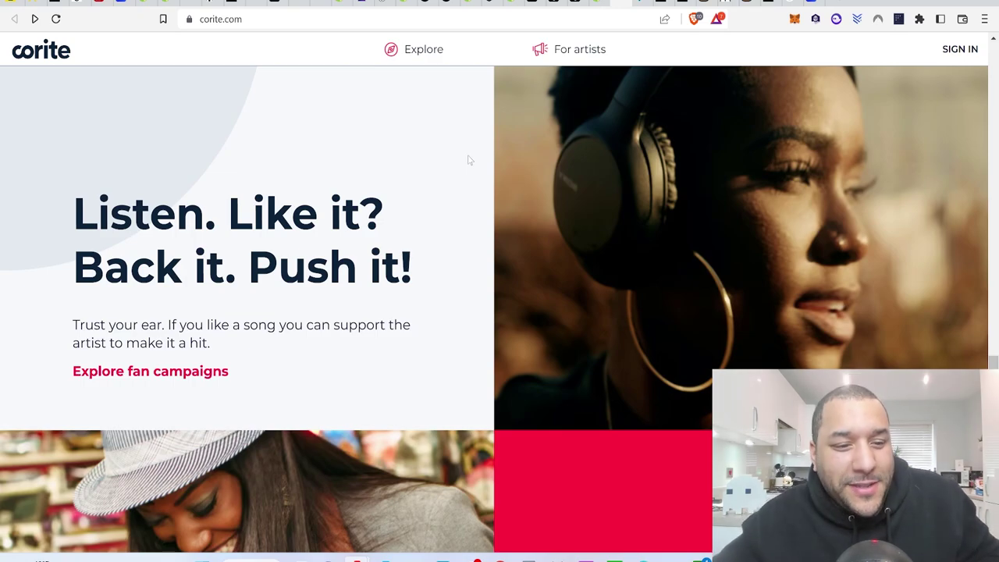
{"action": "scroll", "coordinate": [469, 160], "scroll_direction": "down", "scroll_amount": 2}
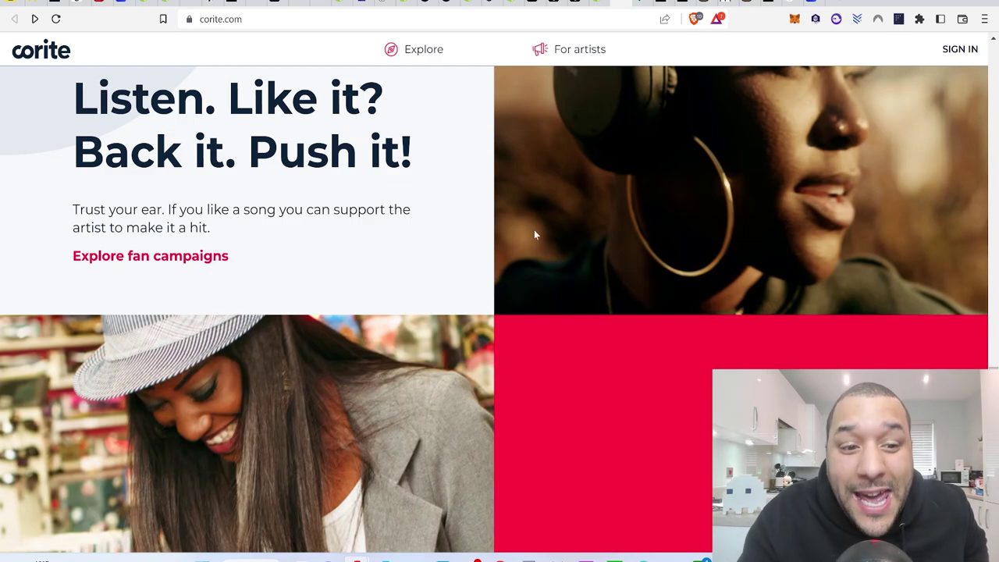
{"action": "scroll", "coordinate": [651, 263], "scroll_direction": "down", "scroll_amount": 3}
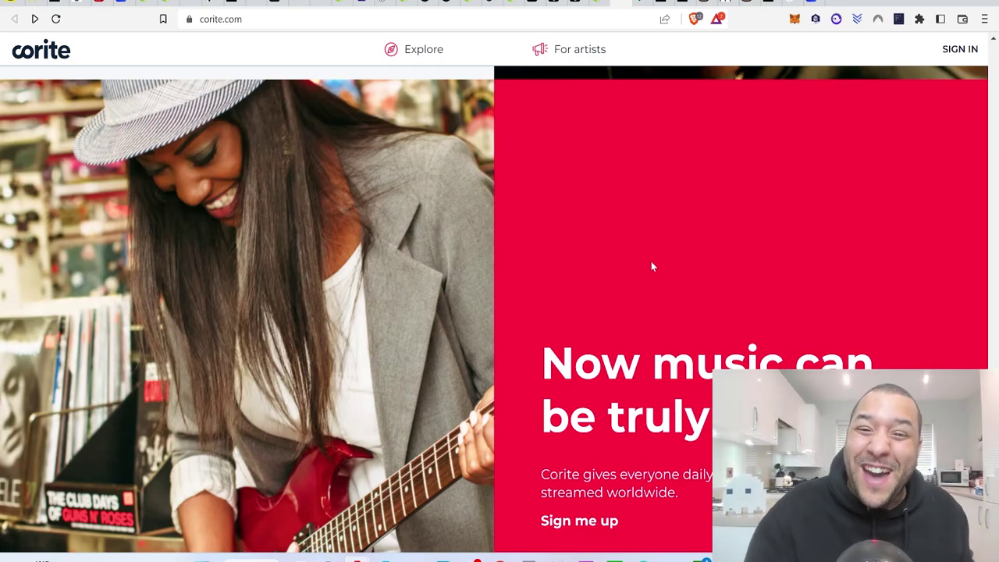
{"action": "scroll", "coordinate": [653, 267], "scroll_direction": "down", "scroll_amount": 2}
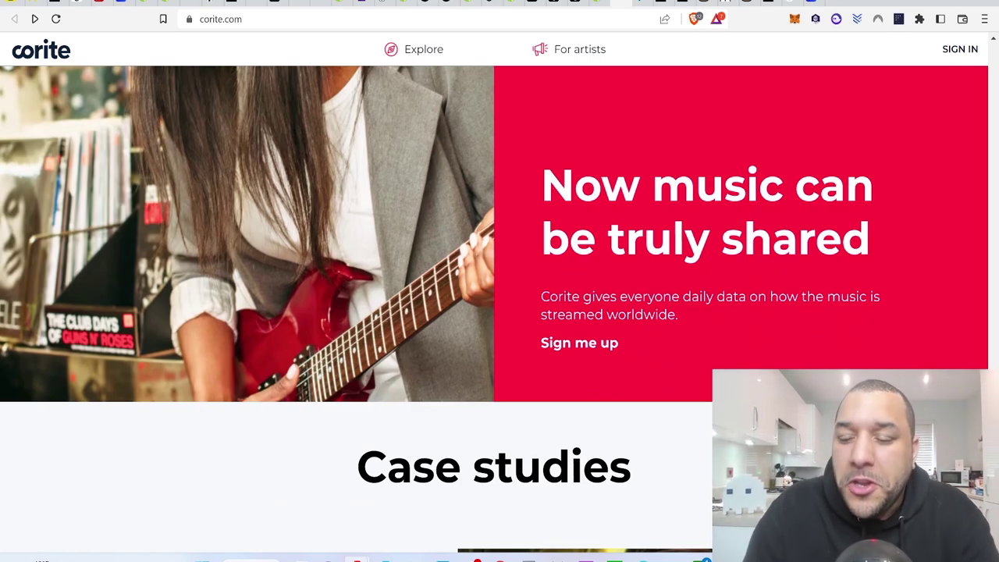
{"action": "scroll", "coordinate": [652, 267], "scroll_direction": "down", "scroll_amount": 1}
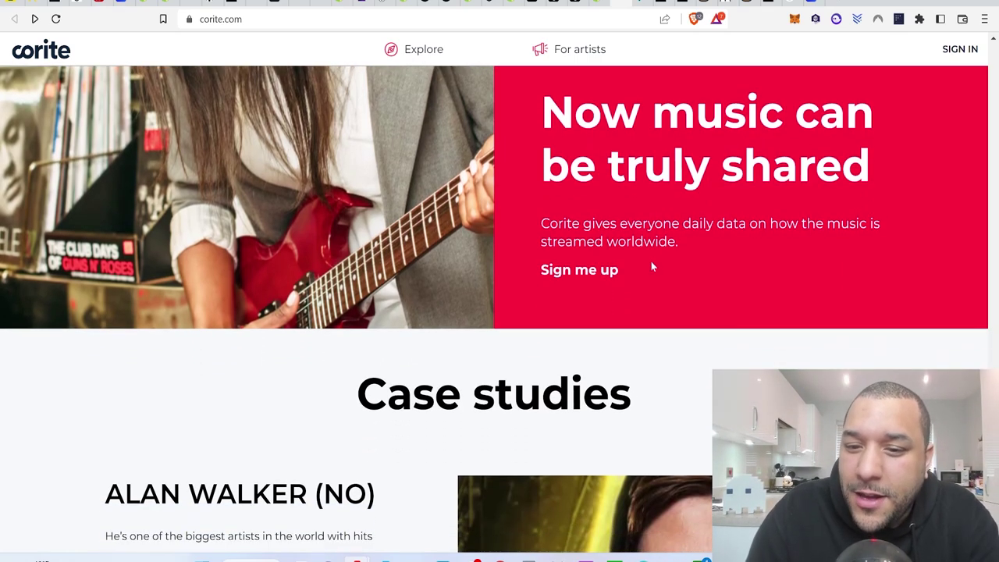
{"action": "scroll", "coordinate": [653, 267], "scroll_direction": "down", "scroll_amount": 1}
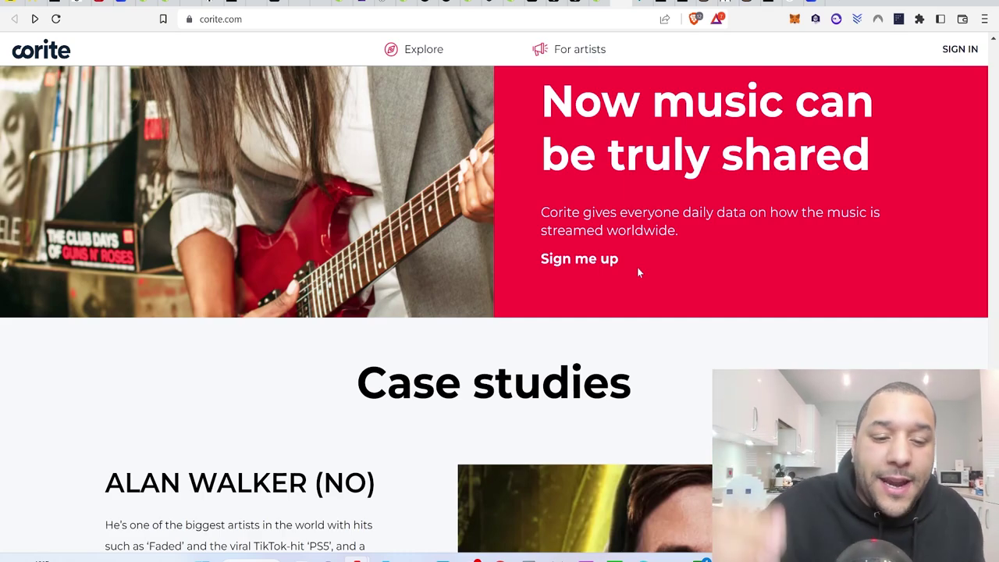
Read the Alan Walker and Oscar Stembridge case studies on the Corite home page.
{"action": "scroll", "coordinate": [637, 272], "scroll_direction": "down", "scroll_amount": 3}
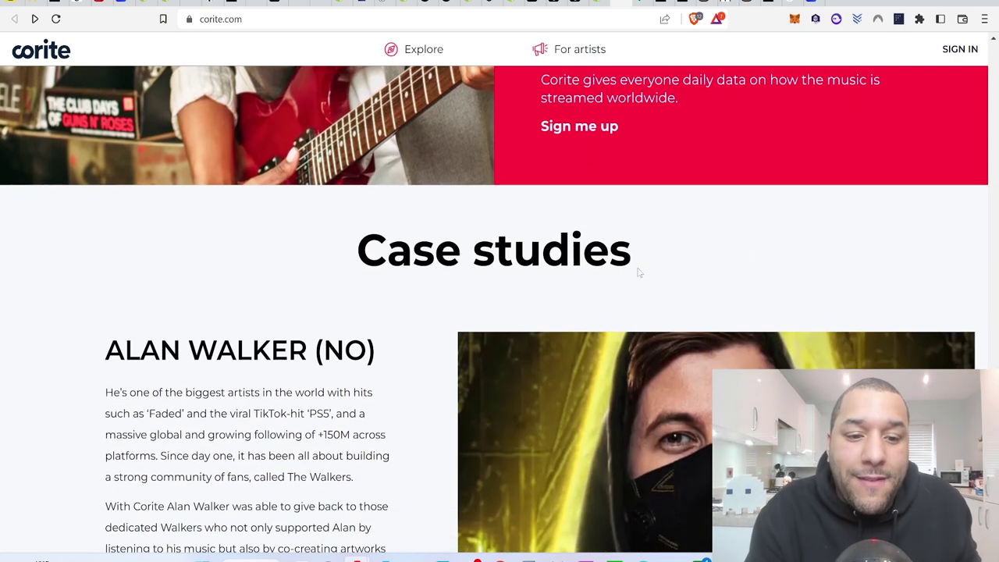
{"action": "scroll", "coordinate": [638, 272], "scroll_direction": "down", "scroll_amount": 2}
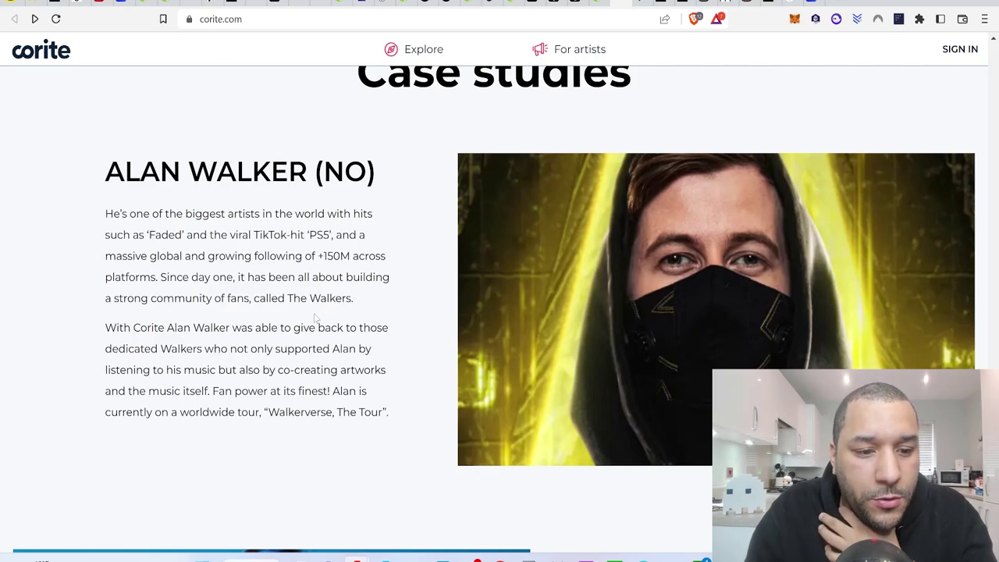
{"action": "scroll", "coordinate": [319, 319], "scroll_direction": "down", "scroll_amount": 1}
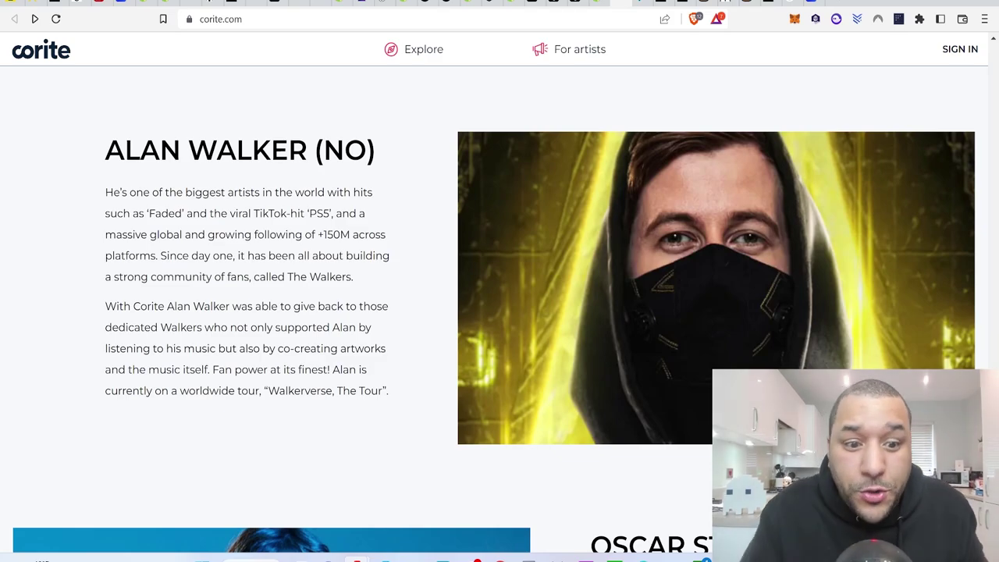
{"action": "scroll", "coordinate": [363, 336], "scroll_direction": "down", "scroll_amount": 5}
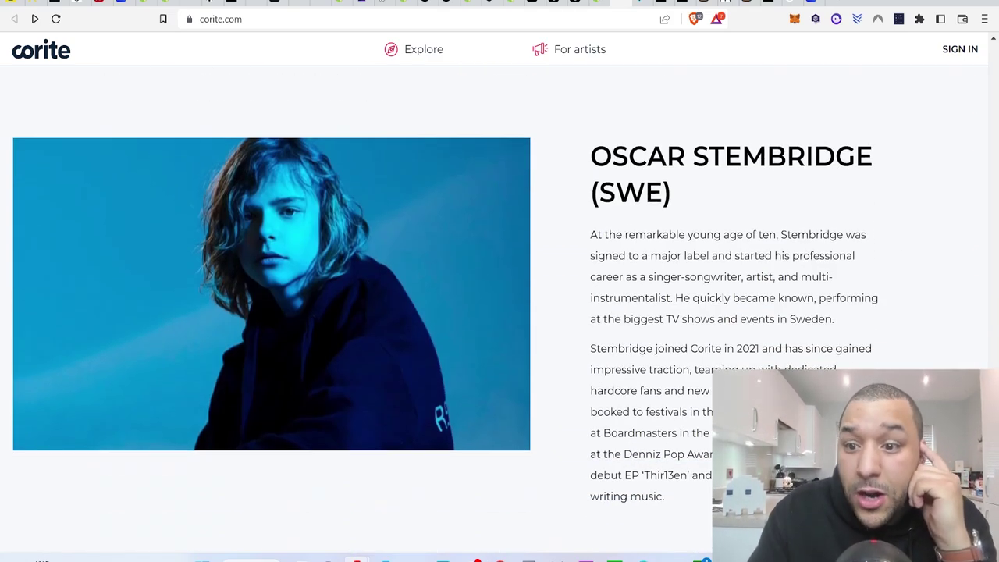
{"action": "scroll", "coordinate": [364, 336], "scroll_direction": "down", "scroll_amount": 2}
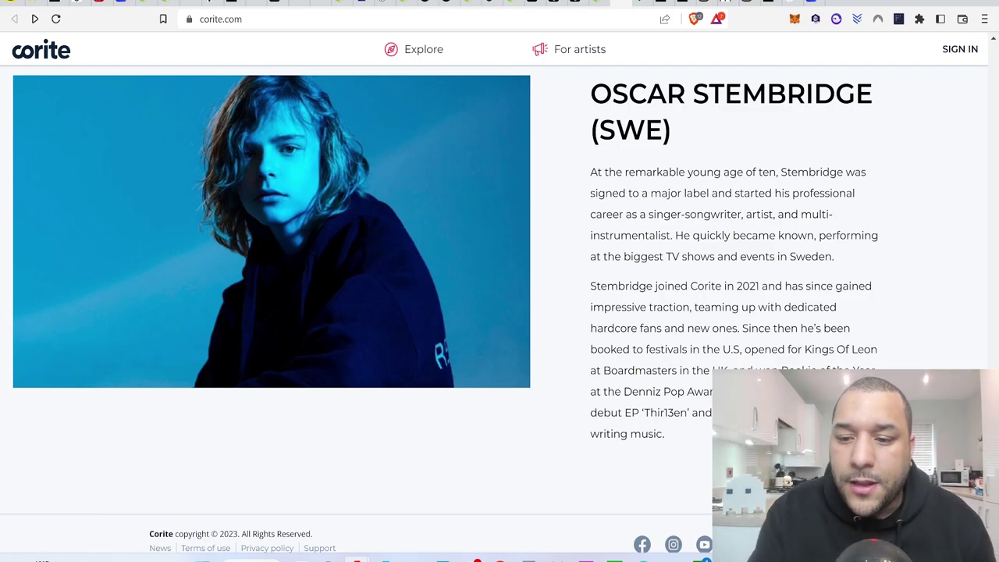
{"action": "scroll", "coordinate": [719, 262], "scroll_direction": "up", "scroll_amount": 10}
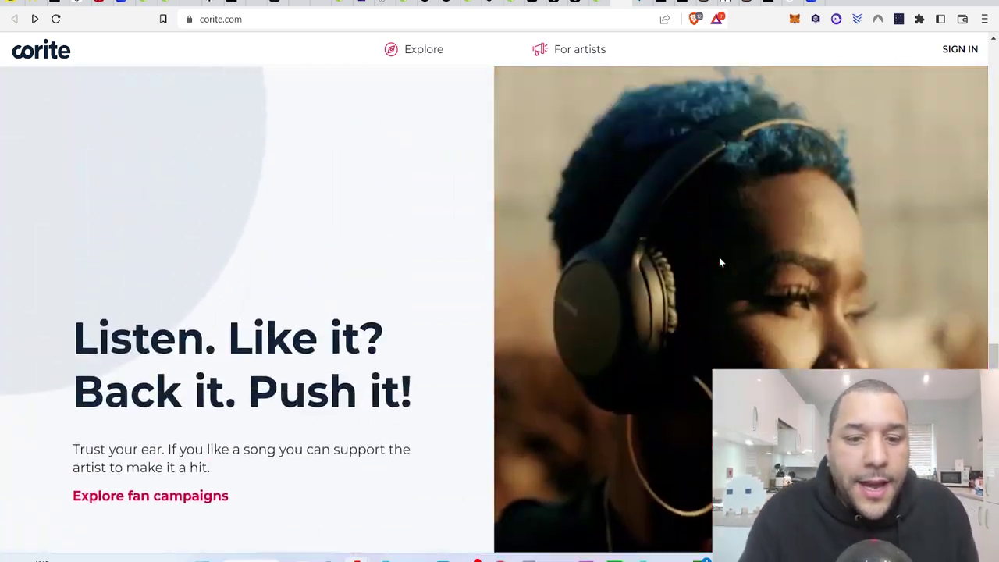
{"action": "scroll", "coordinate": [719, 263], "scroll_direction": "up", "scroll_amount": 15}
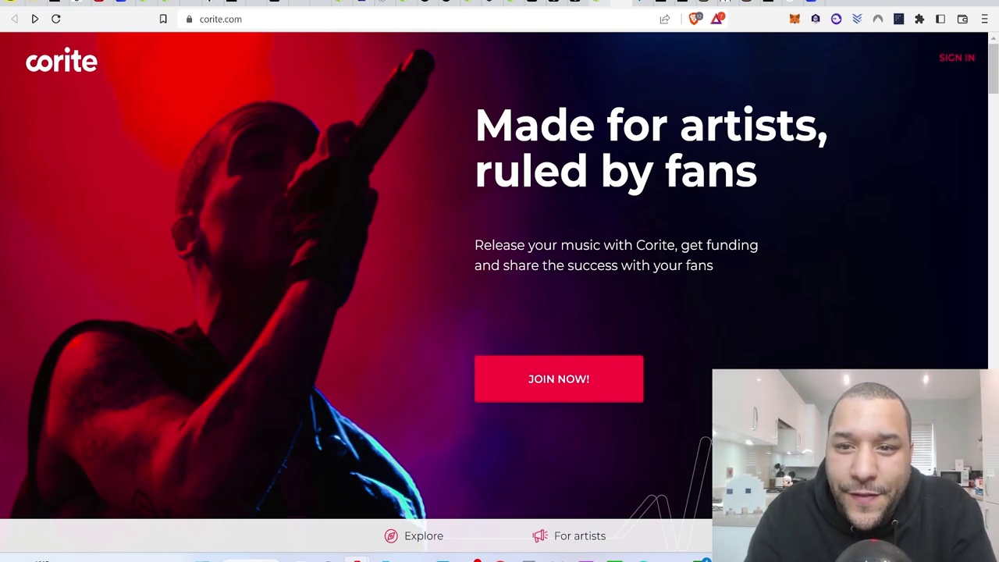
Multiply Corite's market cap of 470,393 by 1000 in Calculator and check its price and max supply on CoinGecko.
{"action": "left_click", "coordinate": [600, 3]}
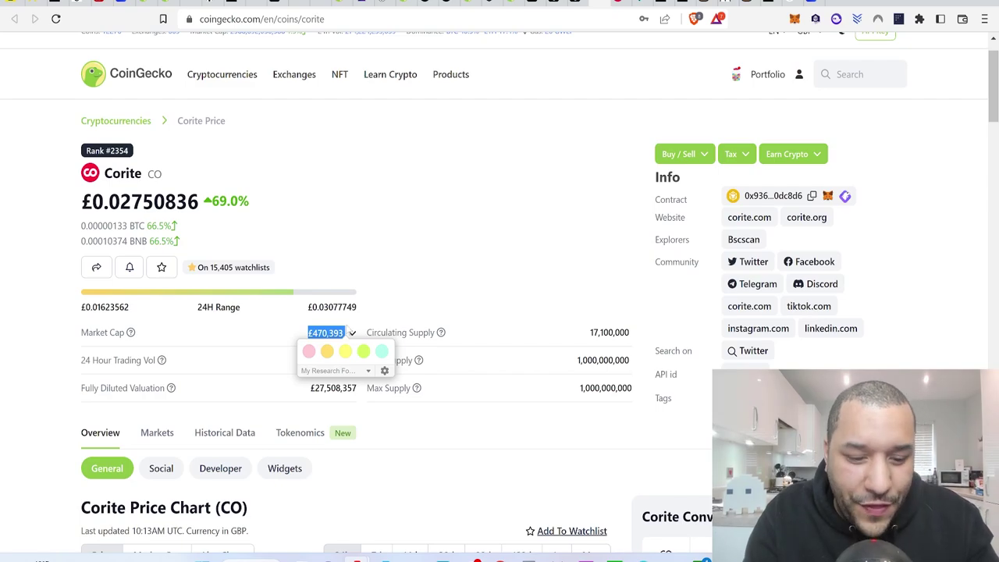
{"action": "left_click", "coordinate": [529, 559]}
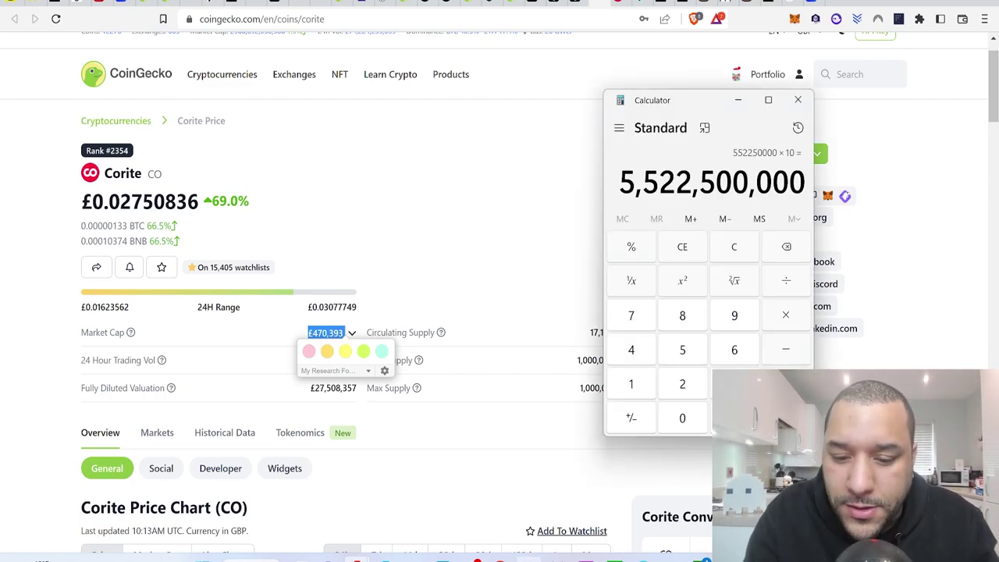
{"action": "left_click", "coordinate": [738, 248]}
{"action": "type", "text": "470,393"}
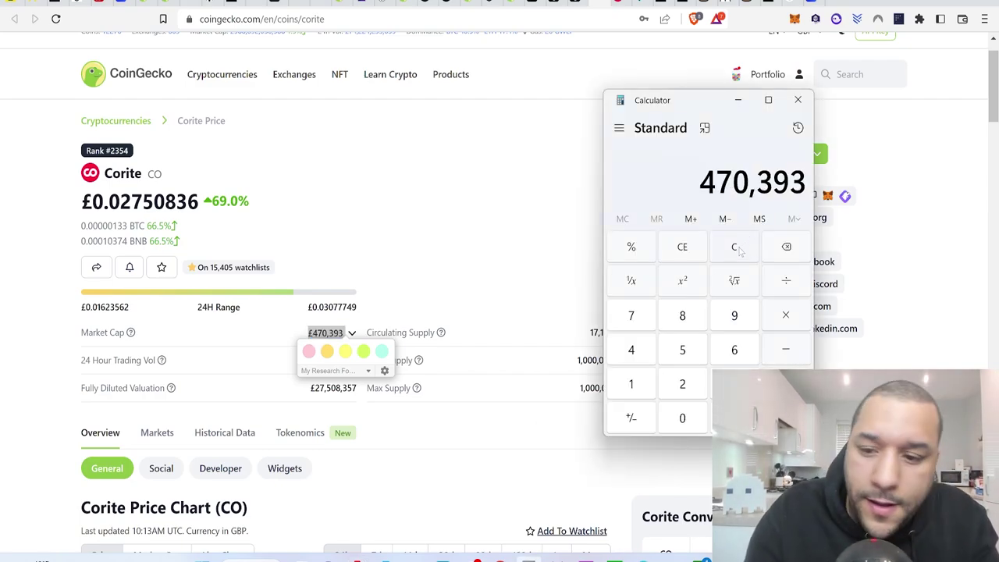
{"action": "left_click", "coordinate": [800, 315]}
{"action": "left_click", "coordinate": [633, 383]}
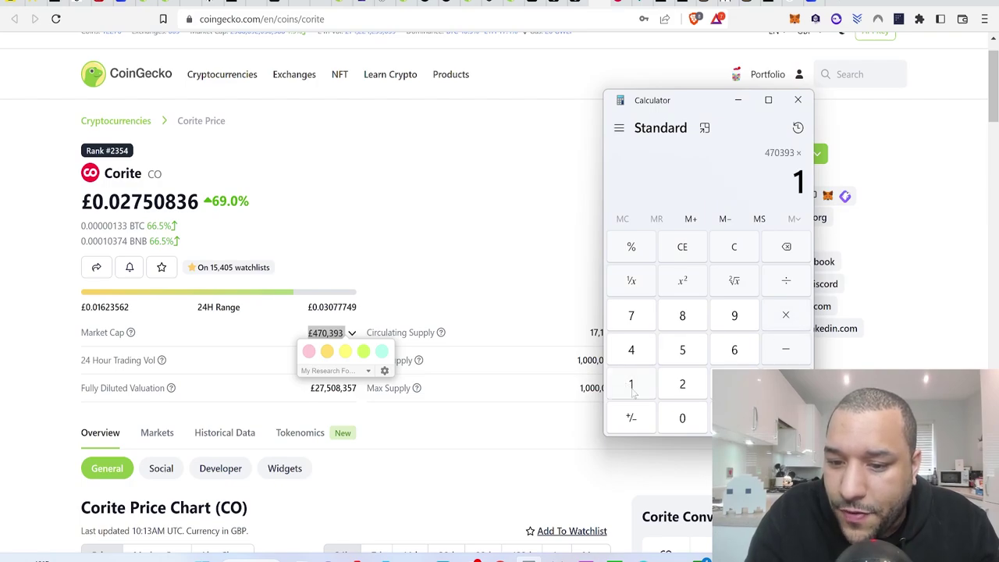
{"action": "left_click", "coordinate": [684, 420]}
{"action": "left_click", "coordinate": [684, 420]}
{"action": "left_click", "coordinate": [684, 419]}
{"action": "key", "text": "Return"}
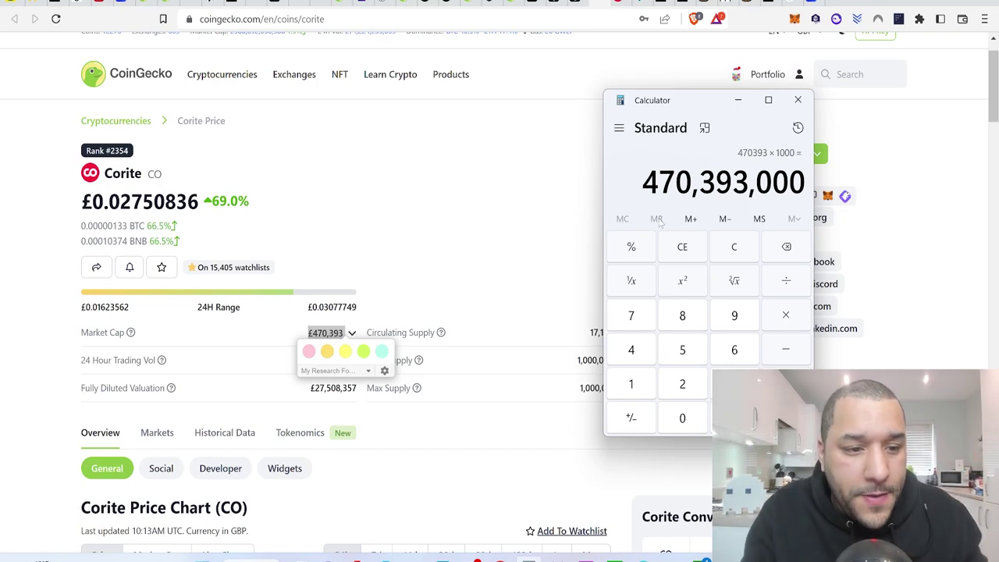
{"action": "left_click_drag", "start_coordinate": [119, 202], "coordinate": [115, 229]}
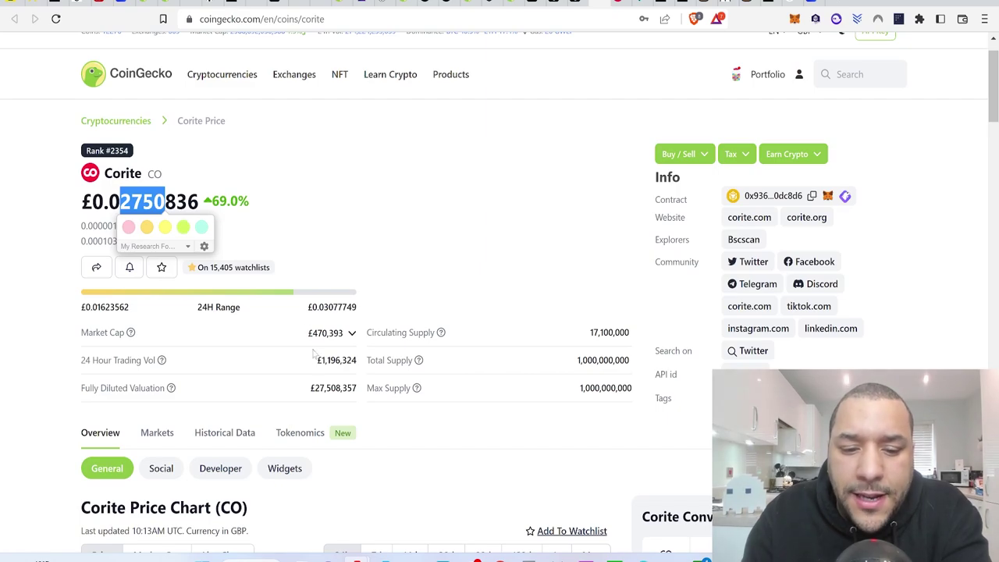
{"action": "mouse_move", "coordinate": [366, 390]}
{"action": "left_mouse_down"}
{"action": "mouse_move", "coordinate": [469, 379]}
{"action": "mouse_move", "coordinate": [549, 402]}
{"action": "mouse_move", "coordinate": [631, 389]}
{"action": "left_mouse_up"}
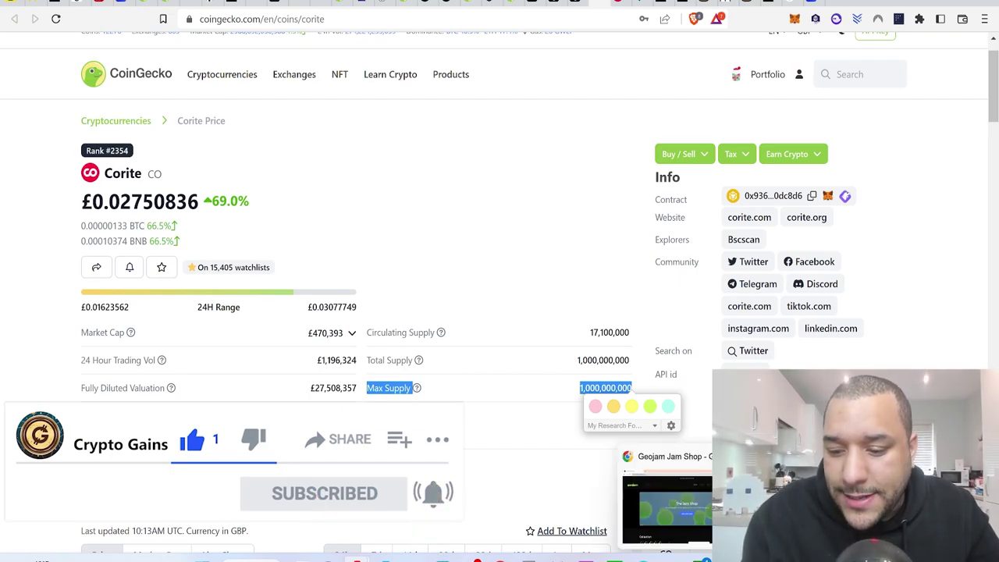
Switch to Excel, complete the MUSIC row's 1000X entry as GeoJam/Corite and autofit column E to its contents.
{"action": "left_click", "coordinate": [659, 558]}
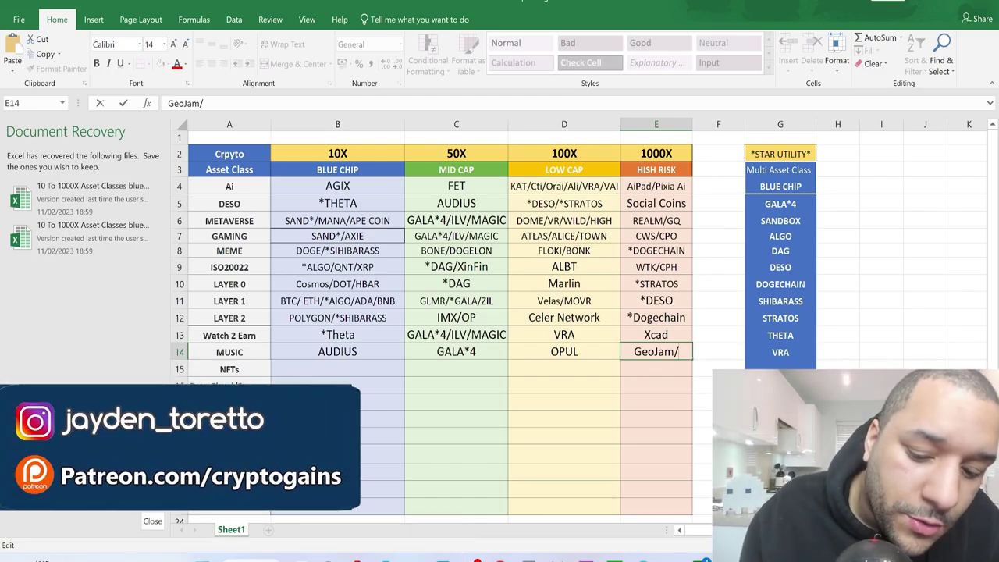
{"action": "type", "text": "Corite"}
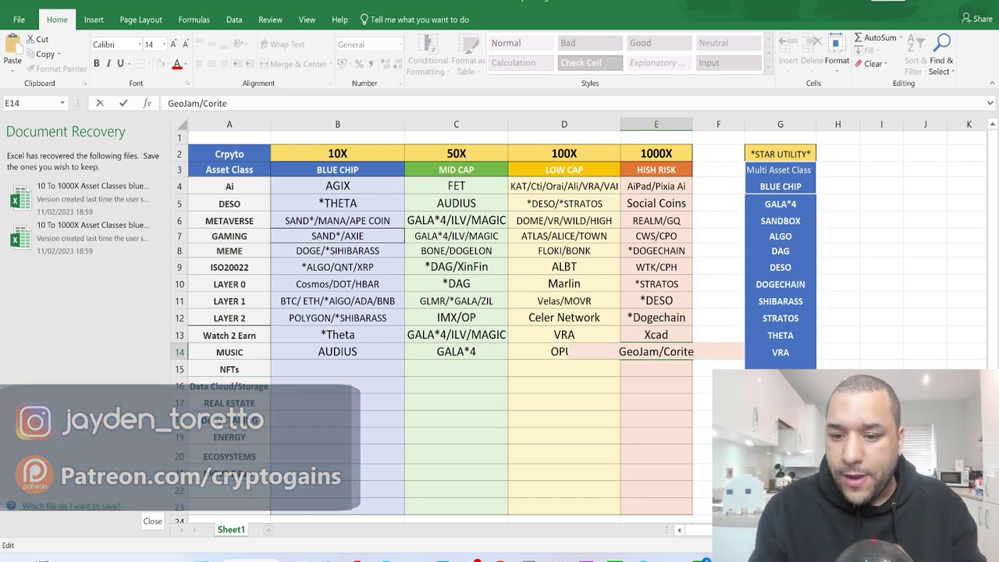
{"action": "left_click", "coordinate": [697, 377]}
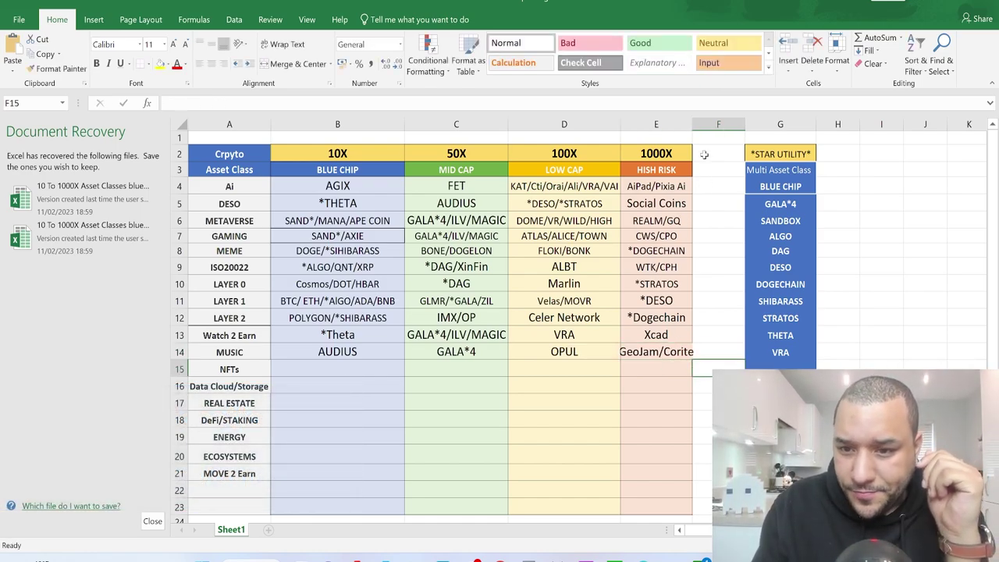
{"action": "double_click", "coordinate": [692, 124]}
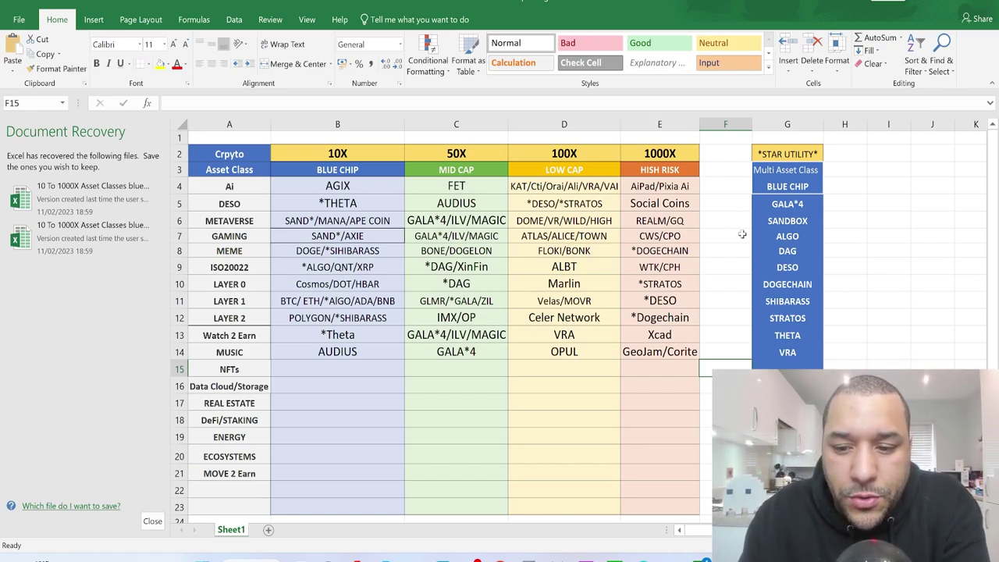
Review the completed MUSIC row's picks from the 10X through the 1000X column.
{"action": "left_click", "coordinate": [349, 353]}
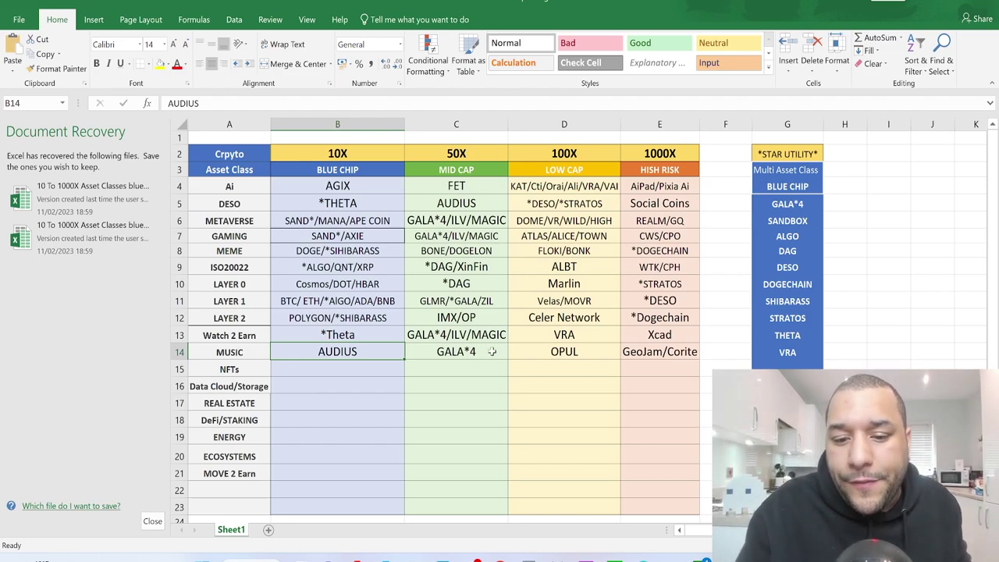
{"action": "left_click", "coordinate": [517, 350]}
{"action": "left_click", "coordinate": [661, 354]}
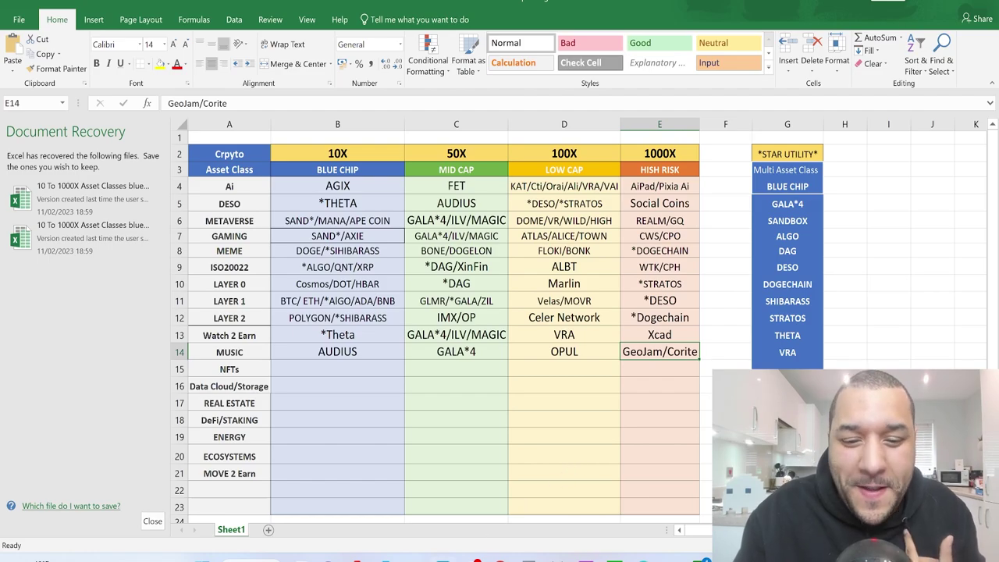
Switch to the browser and look through the membership levels on the Crypto Gains Patreon page.
{"action": "mouse_move", "coordinate": [355, 556]}
{"action": "left_click", "coordinate": [320, 508]}
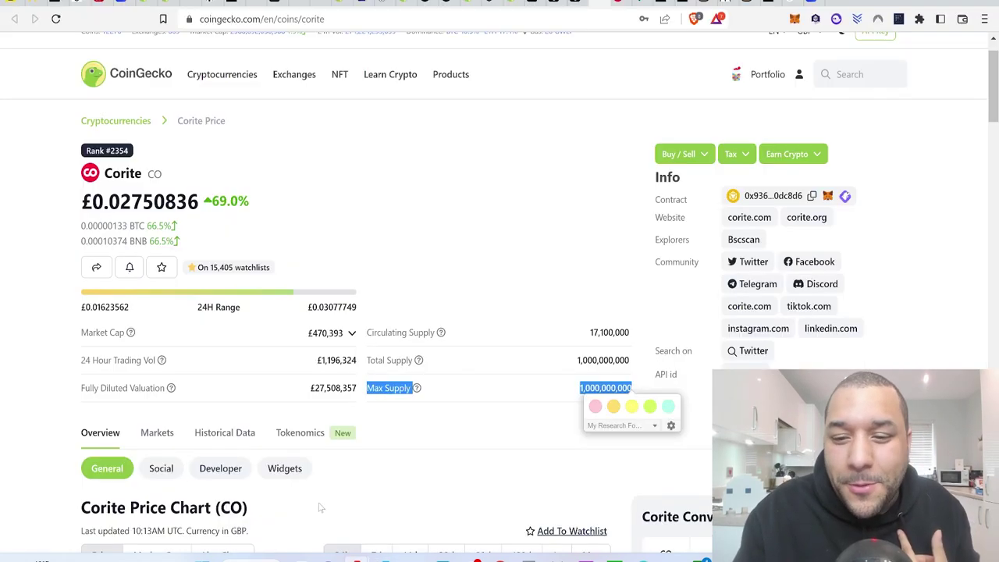
{"action": "left_click", "coordinate": [668, 3]}
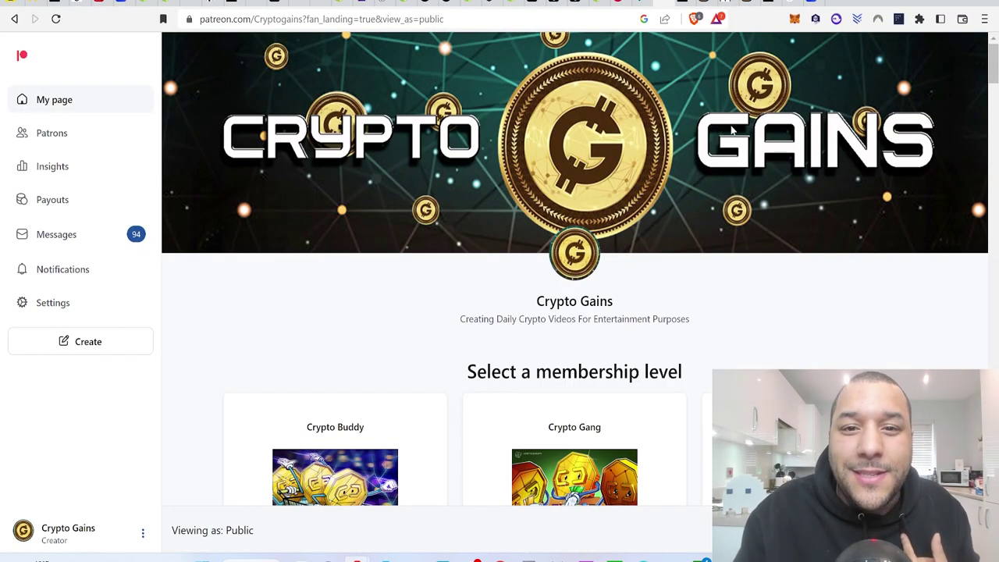
{"action": "scroll", "coordinate": [739, 242], "scroll_direction": "down", "scroll_amount": 5}
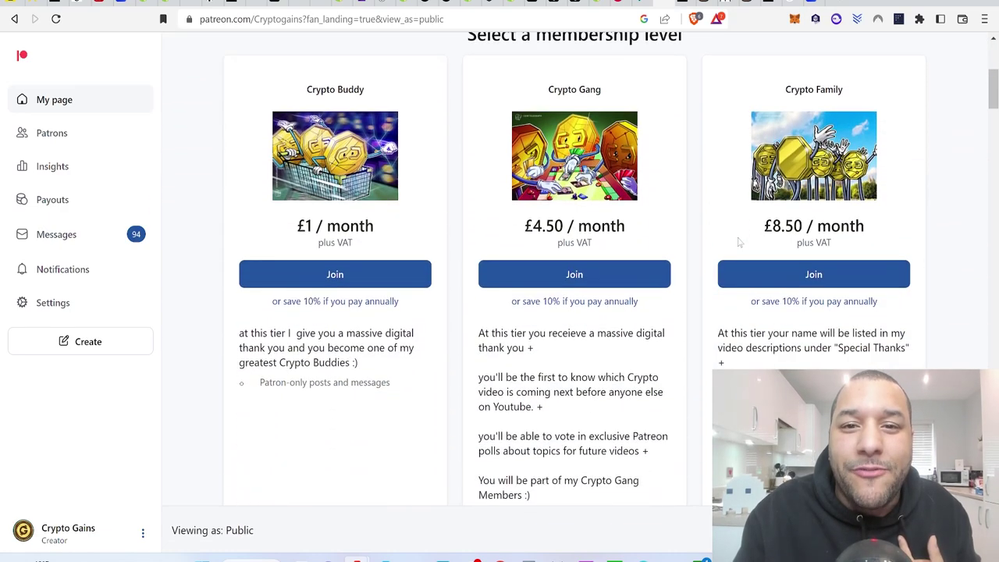
{"action": "scroll", "coordinate": [738, 242], "scroll_direction": "down", "scroll_amount": 3}
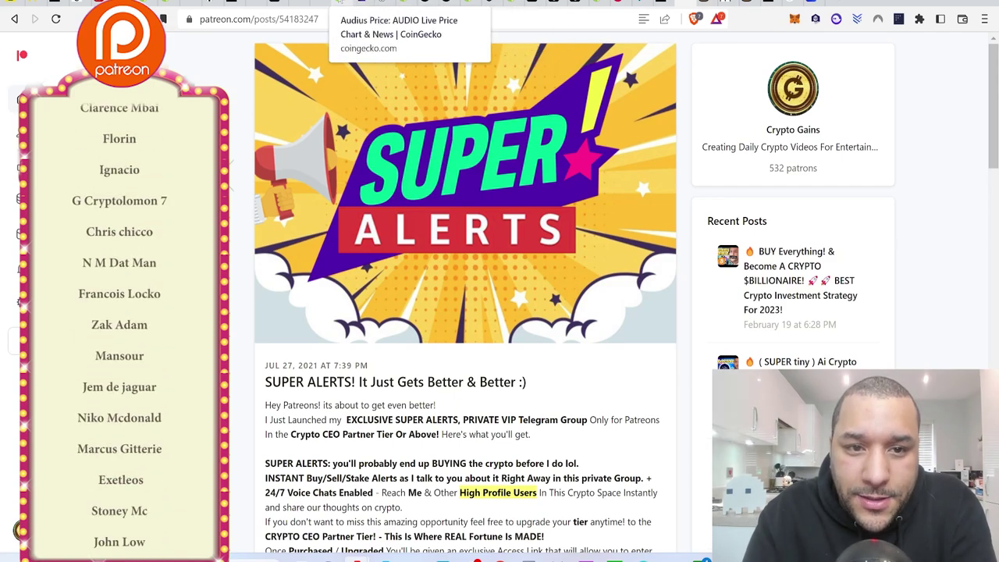
Open the Crypto Gains YouTube channel's videos page.
{"action": "left_click", "coordinate": [340, 3]}
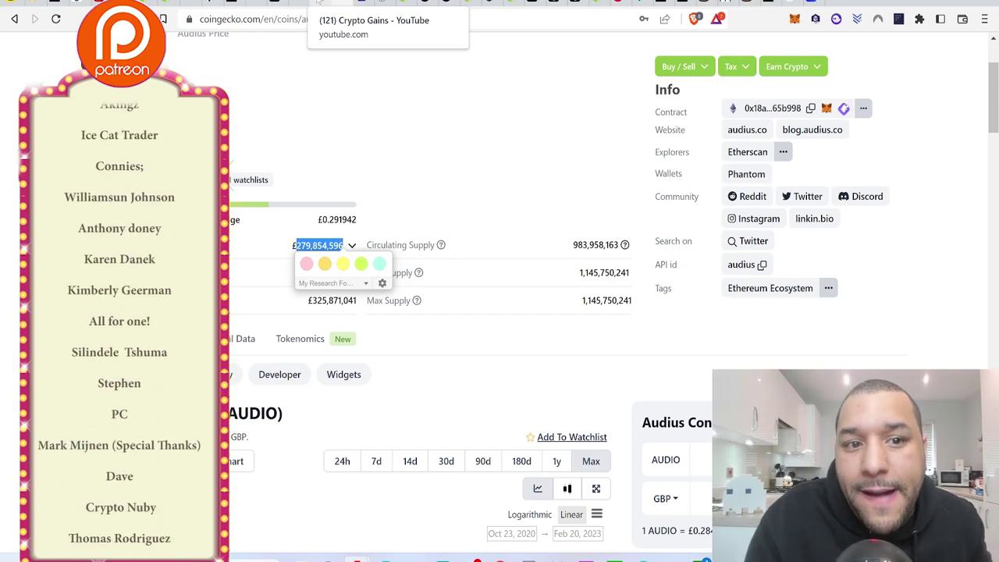
{"action": "left_click", "coordinate": [319, 4]}
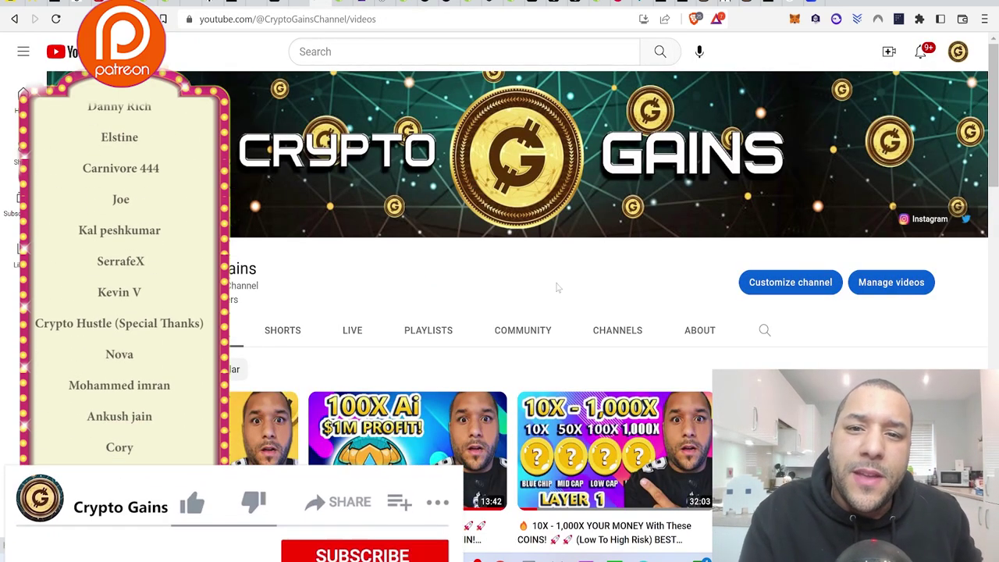